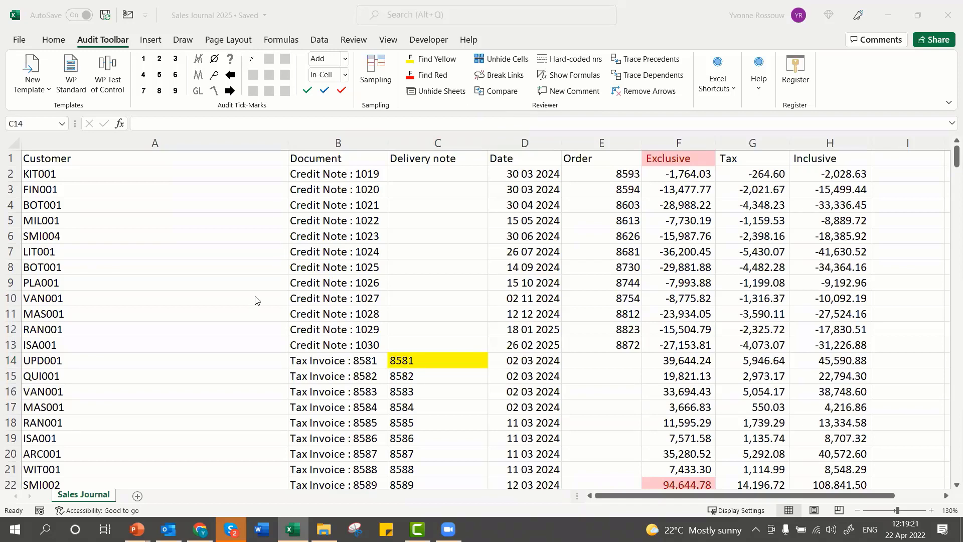
click(75, 160)
mouse_move(75, 160)
mouse_down()
mouse_move(551, 253)
mouse_move(837, 407)
mouse_move(833, 424)
mouse_up()
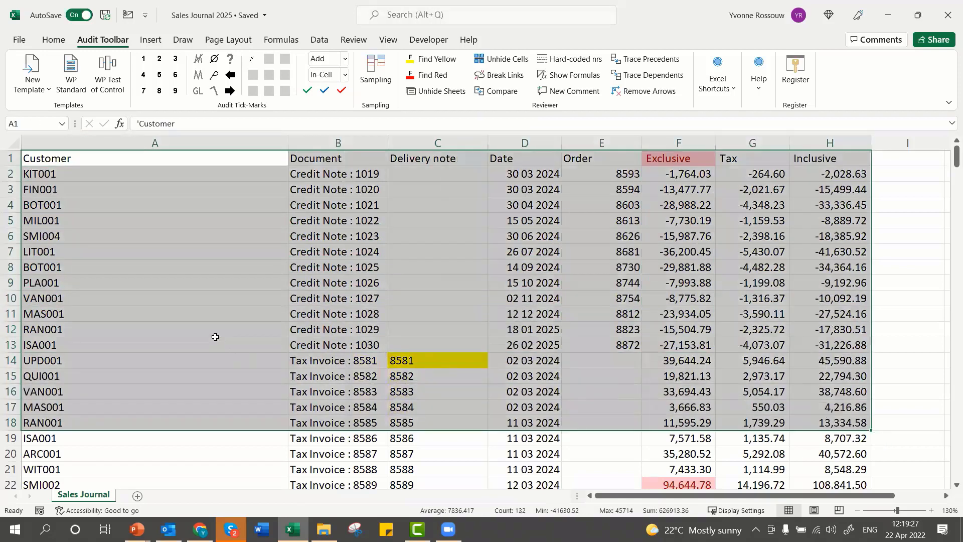
click(201, 320)
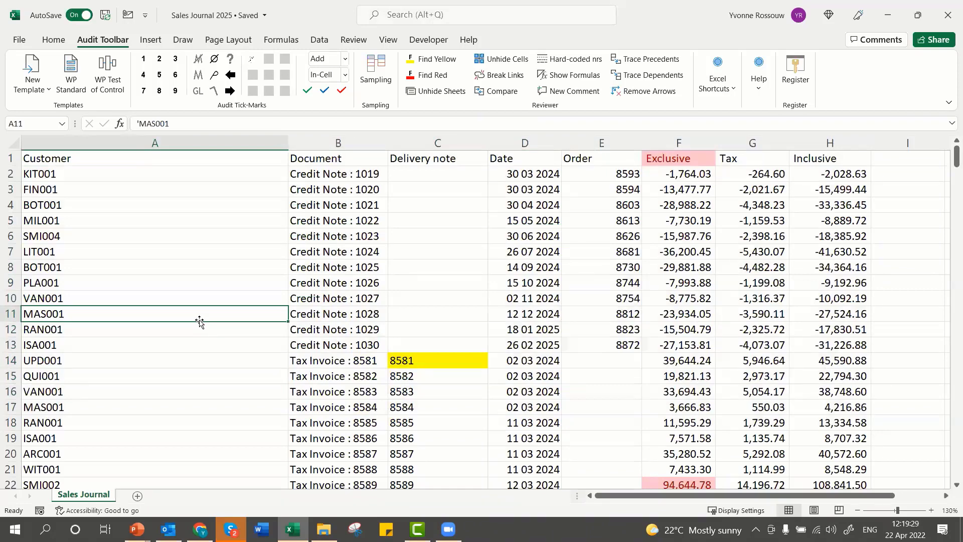
click(206, 160)
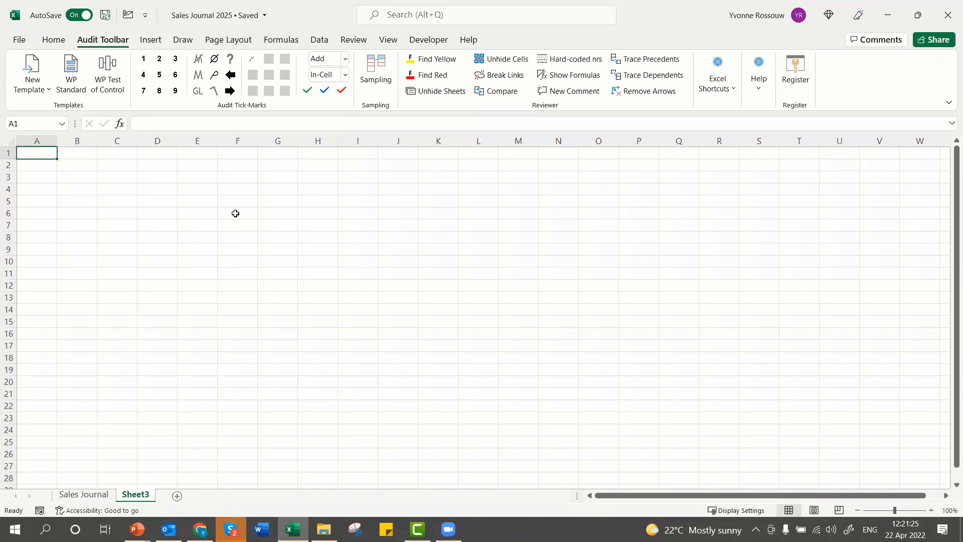
Step: Add a new sheet from the WP template and look through its sections from the client header to the conclusion
click(32, 89)
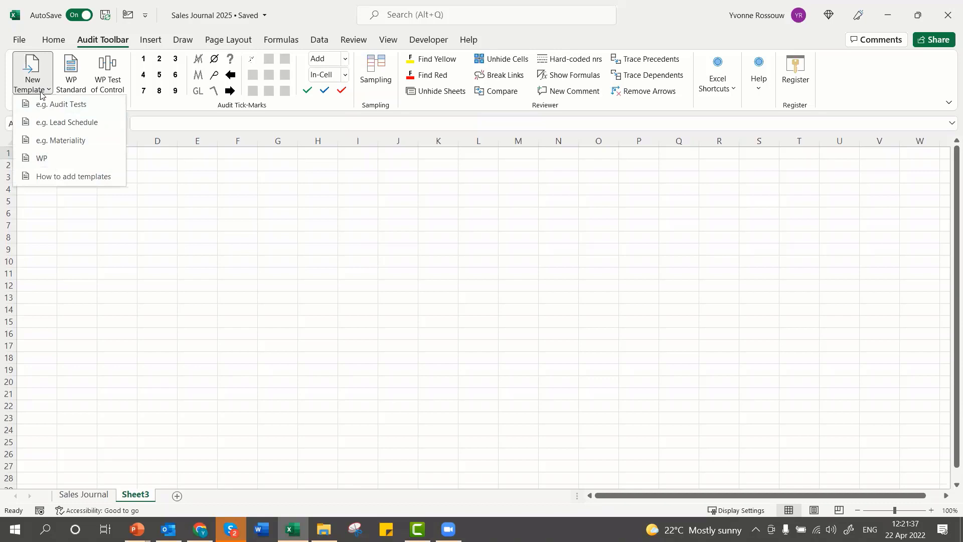
click(371, 278)
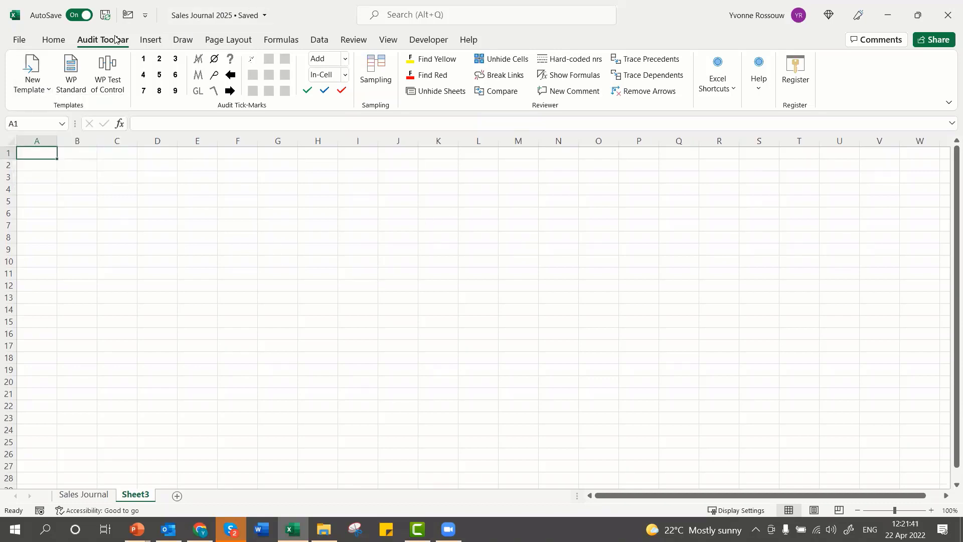
click(39, 69)
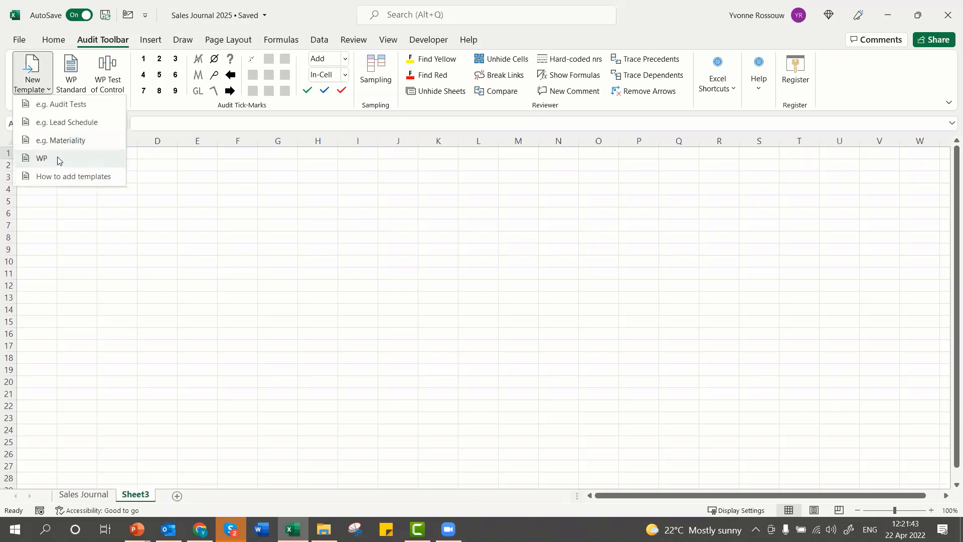
click(55, 155)
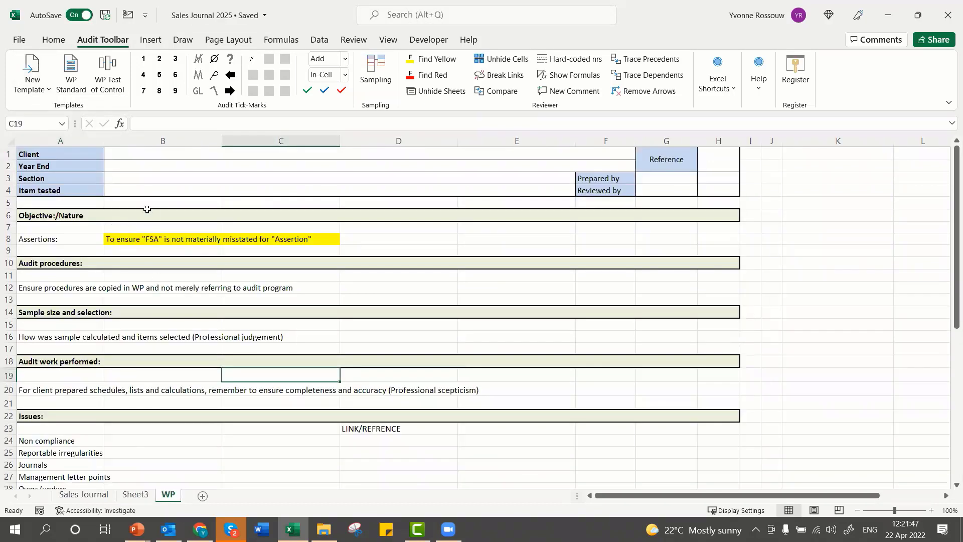
scroll(147, 209, down, 7)
scroll(147, 209, up, 5)
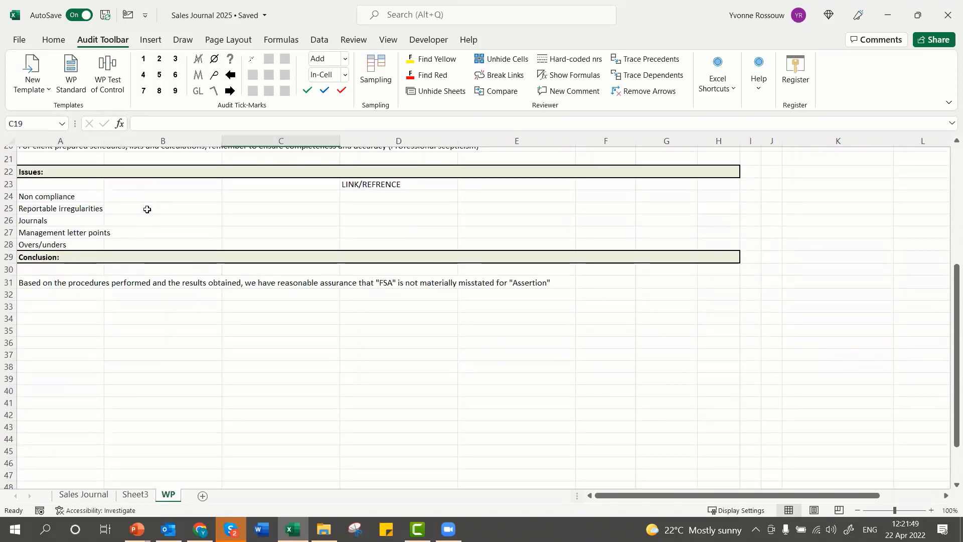
scroll(147, 209, up, 2)
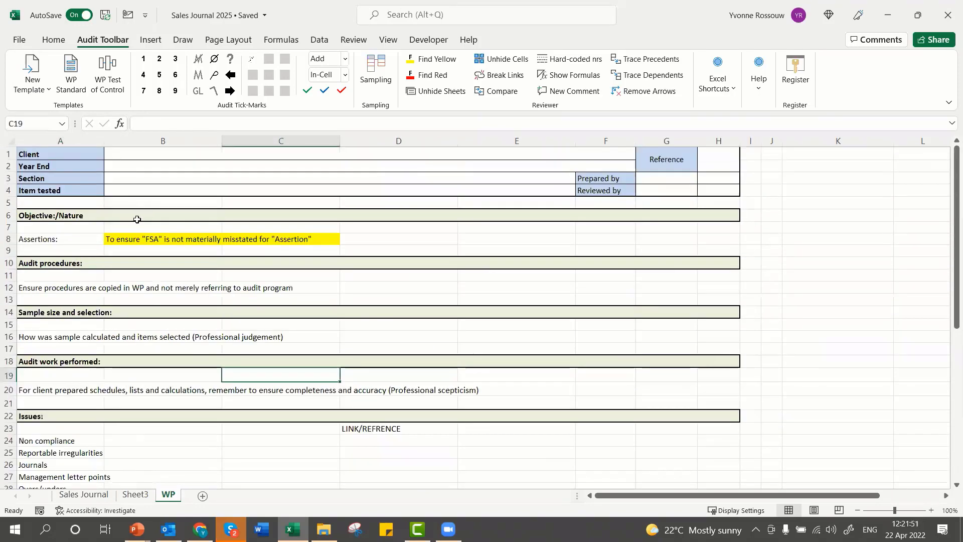
click(132, 239)
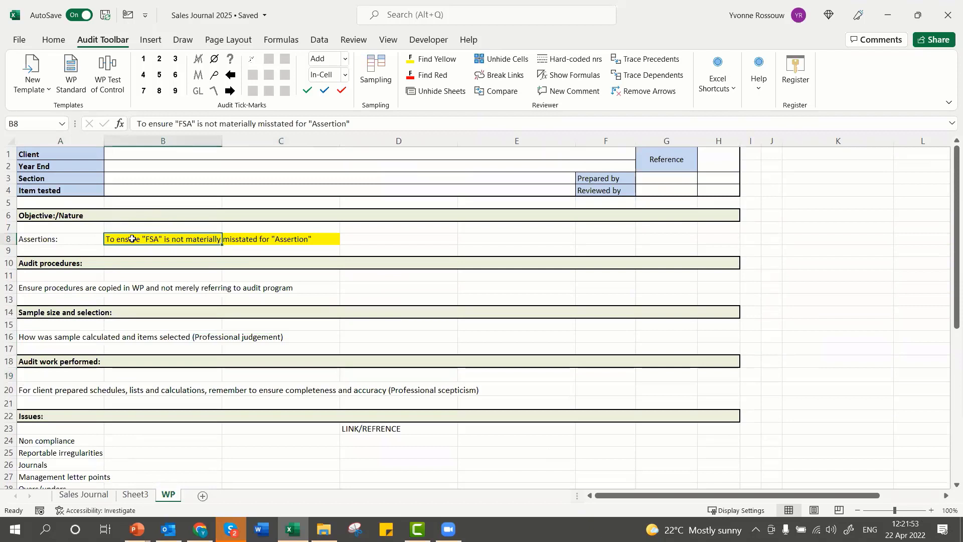
Step: Insert seven blank rows at row 21 of the WP sheet, between the audit work performed text and the Issues heading
scroll(180, 313, down, 2)
click(7, 328)
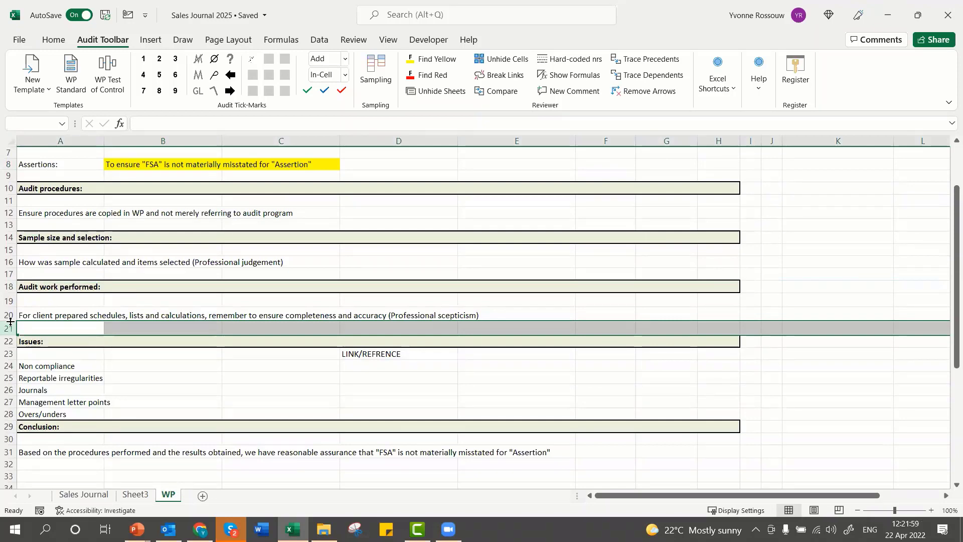
key(ctrl+shift+equal)
key(ctrl+shift+equal)
key(ctrl+shift+equal)
key(ctrl+shift+equal)
key(ctrl+shift+equal)
key(ctrl+shift+equal)
key(ctrl+shift+equal)
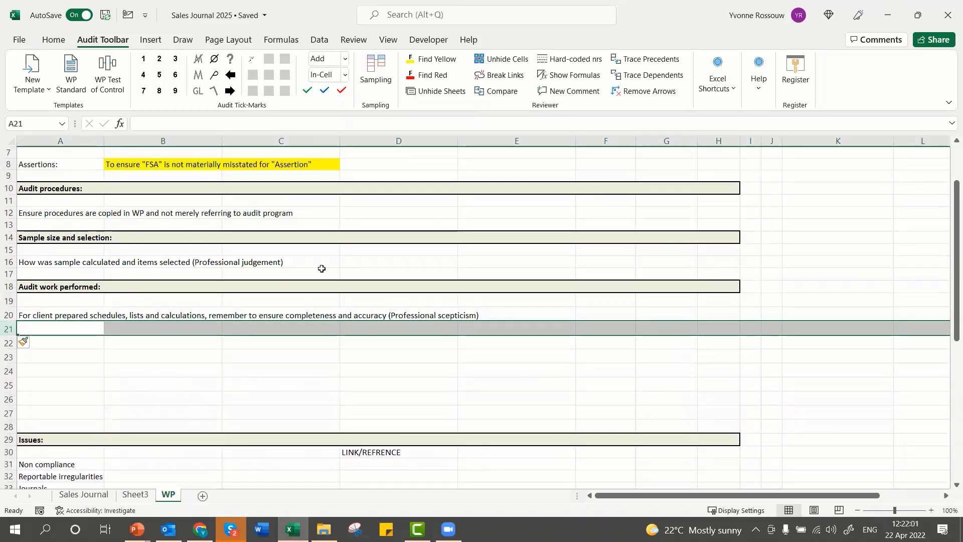
click(268, 354)
scroll(281, 377, up, 2)
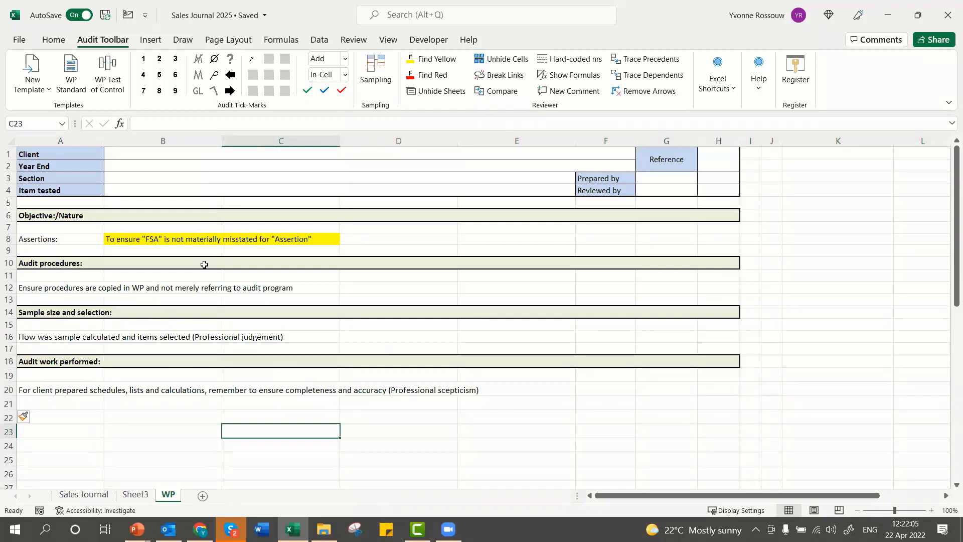
Step: Add the How to add templates sheet and read its instructions for adding custom templates
click(44, 91)
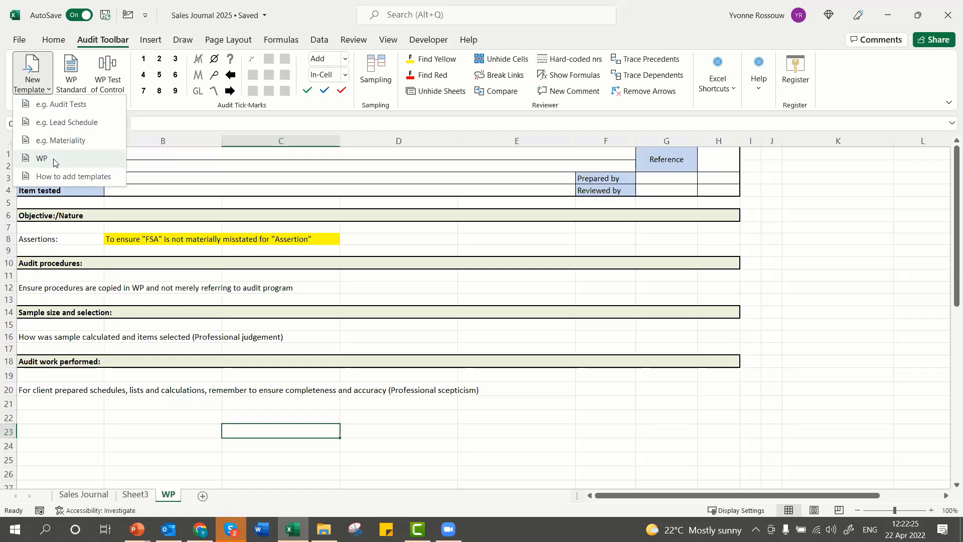
click(78, 177)
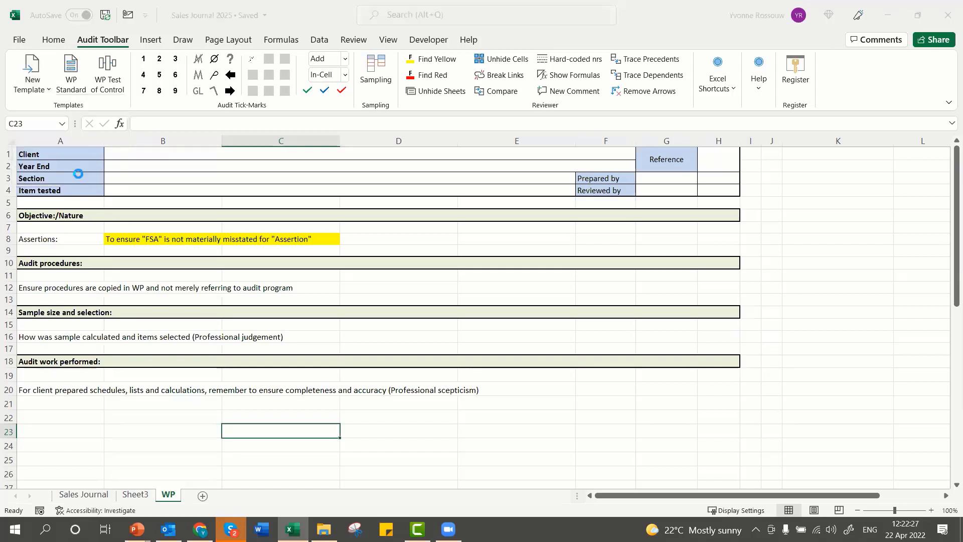
click(191, 358)
scroll(191, 357, down, 1)
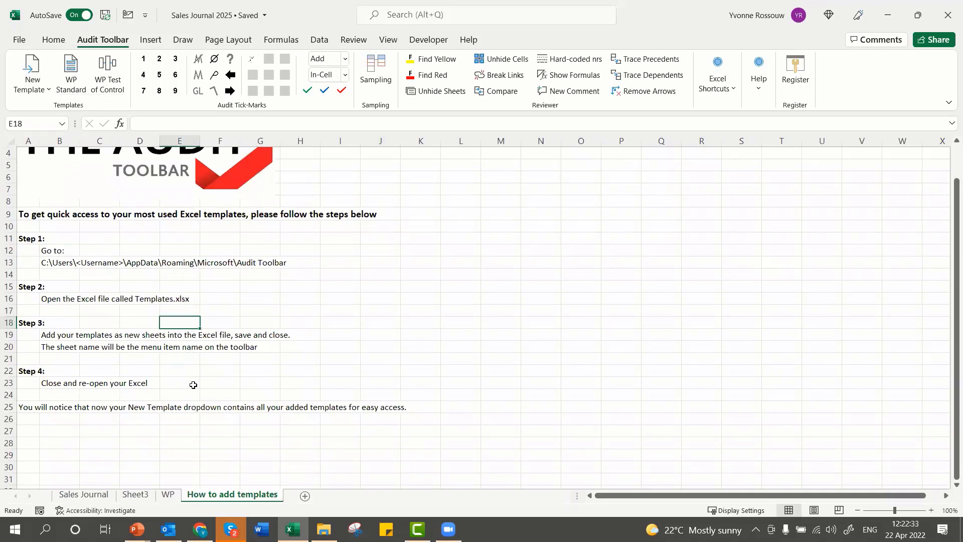
scroll(193, 384, up, 1)
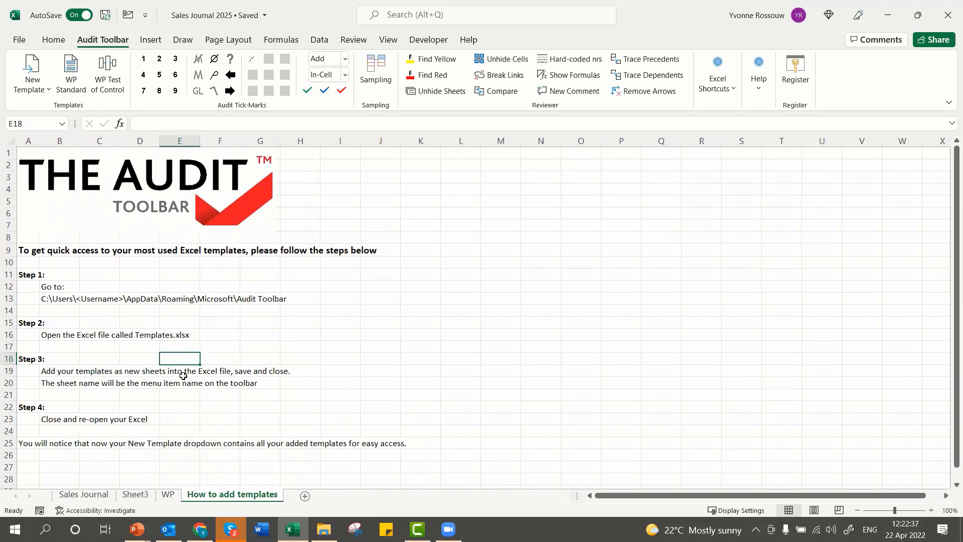
Step: Review the WP sheet's layout from the header down to the conclusion
click(169, 495)
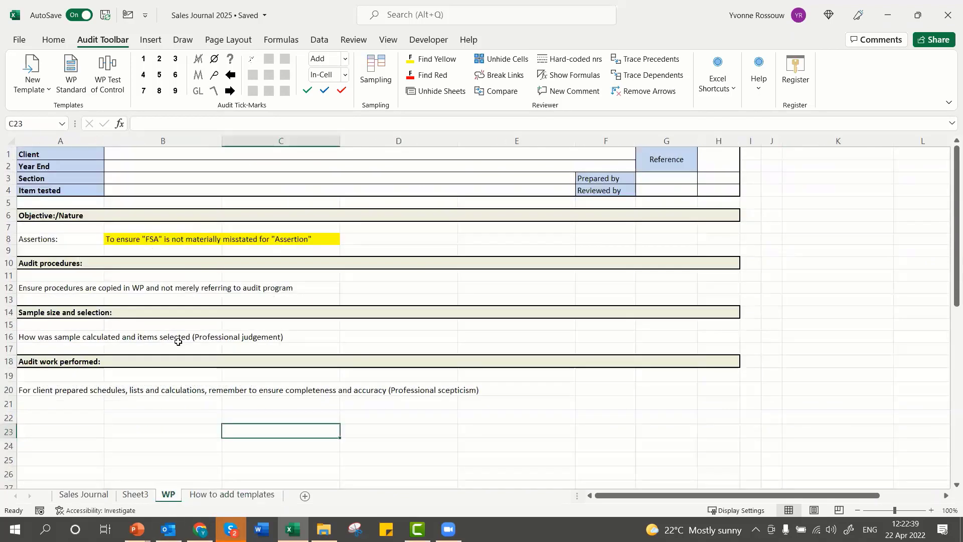
scroll(181, 331, down, 4)
scroll(183, 327, up, 4)
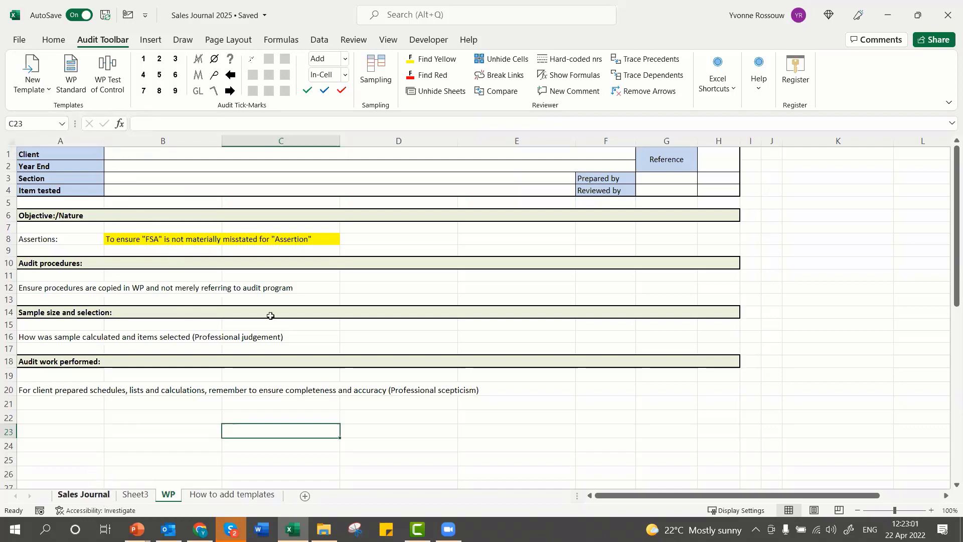
Step: Create a WP Standard working paper from the range A1:H14 of the Sales Journal sheet
click(84, 494)
click(168, 494)
click(83, 494)
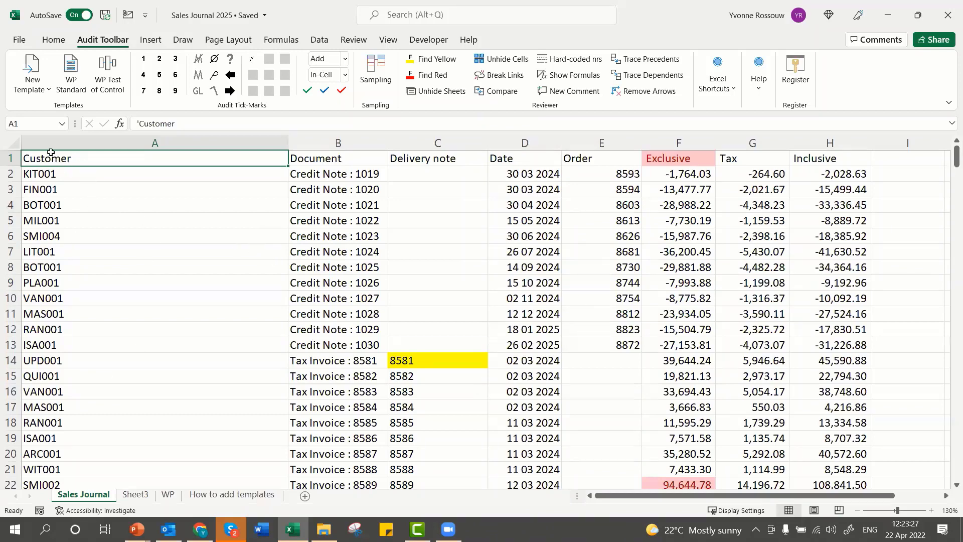
drag(63, 158, 845, 365)
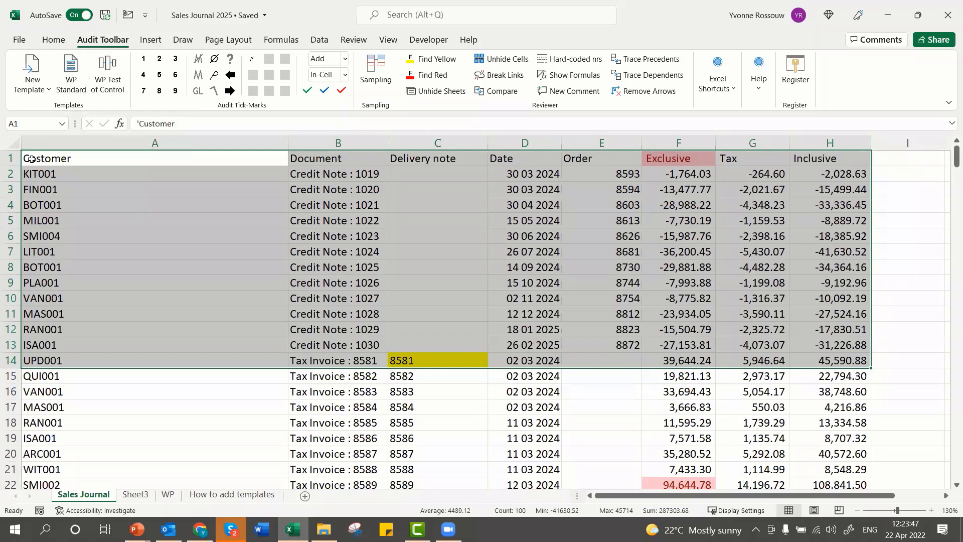
click(70, 75)
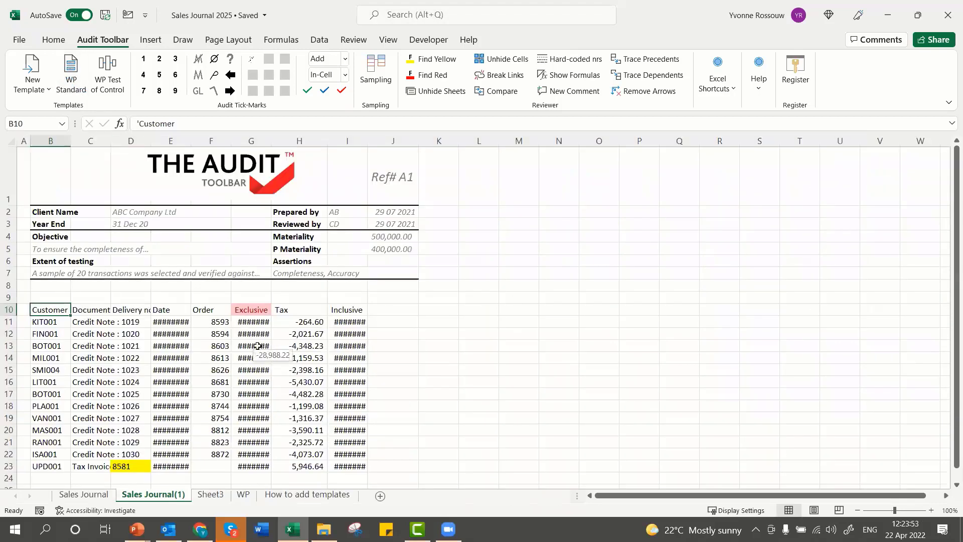
Step: Enlarge the standard working paper to 160% and review its header, transaction table, results and conclusion
scroll(257, 346, down, 2)
scroll(258, 346, up, 2)
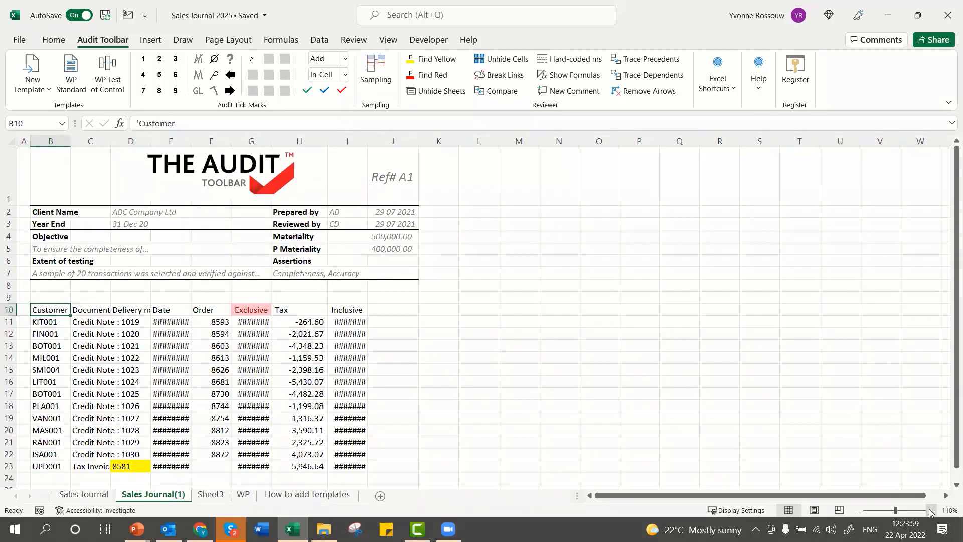
ctrl+scroll(397, 325, up, 4)
scroll(397, 325, down, 3)
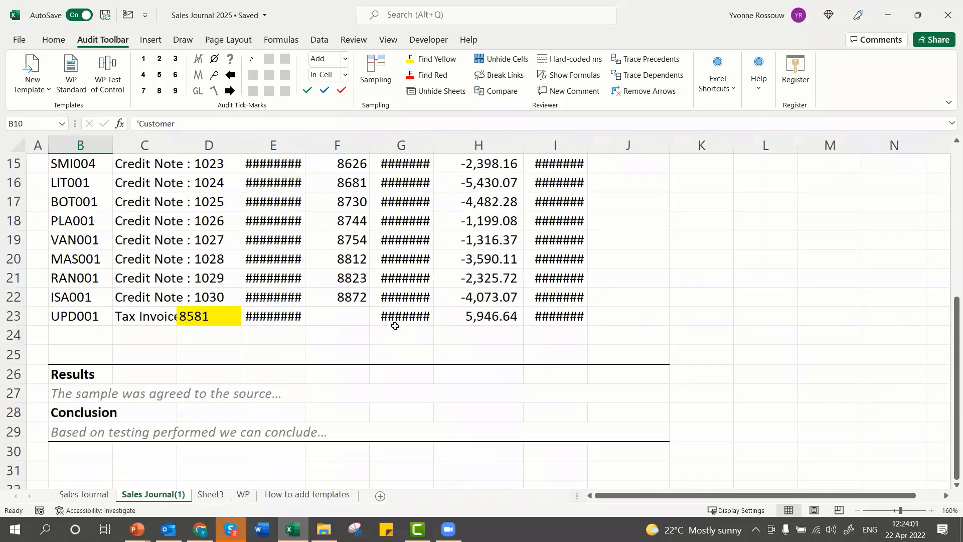
scroll(416, 326, up, 3)
scroll(401, 310, up, 3)
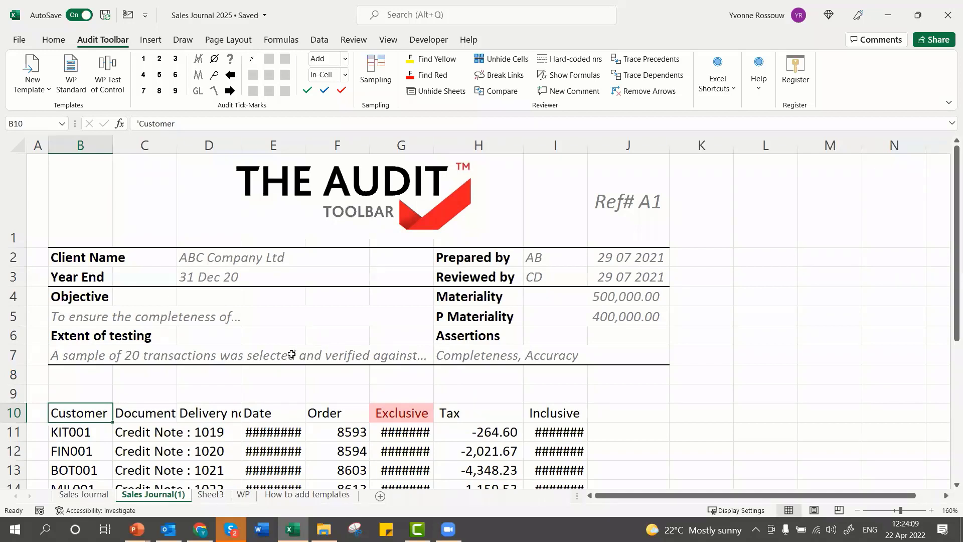
Step: On the WP sheet, examine the blank area A22:H28 under Audit work performed
click(243, 495)
scroll(240, 315, down, 4)
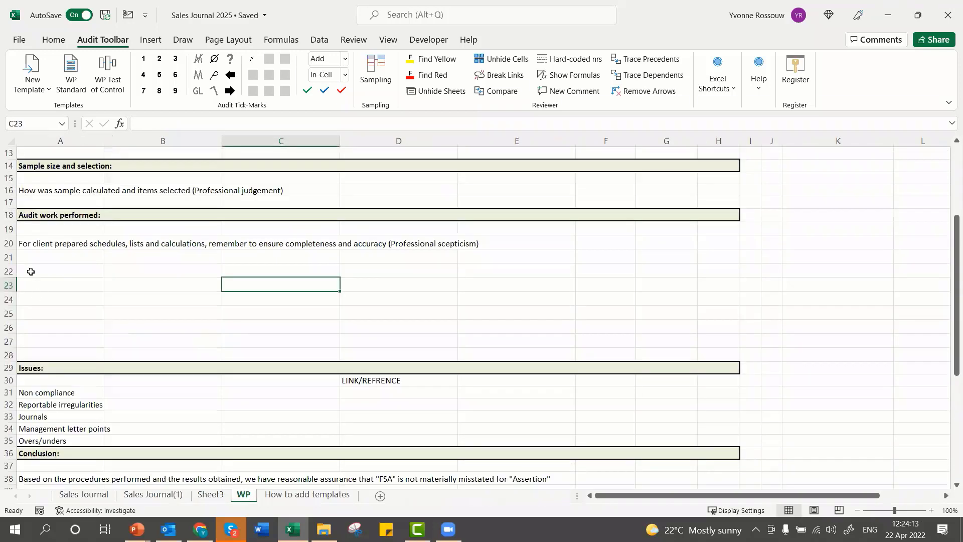
drag(29, 270, 702, 351)
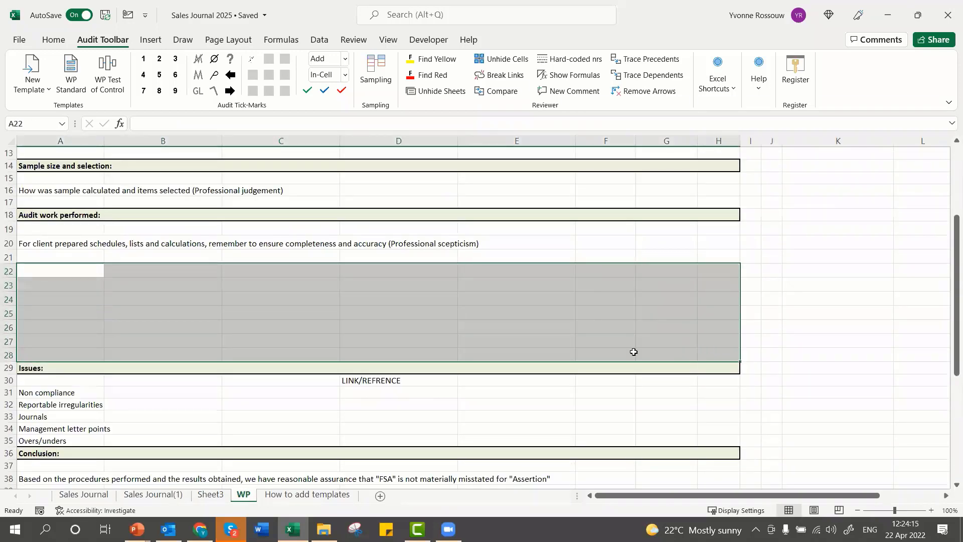
click(62, 269)
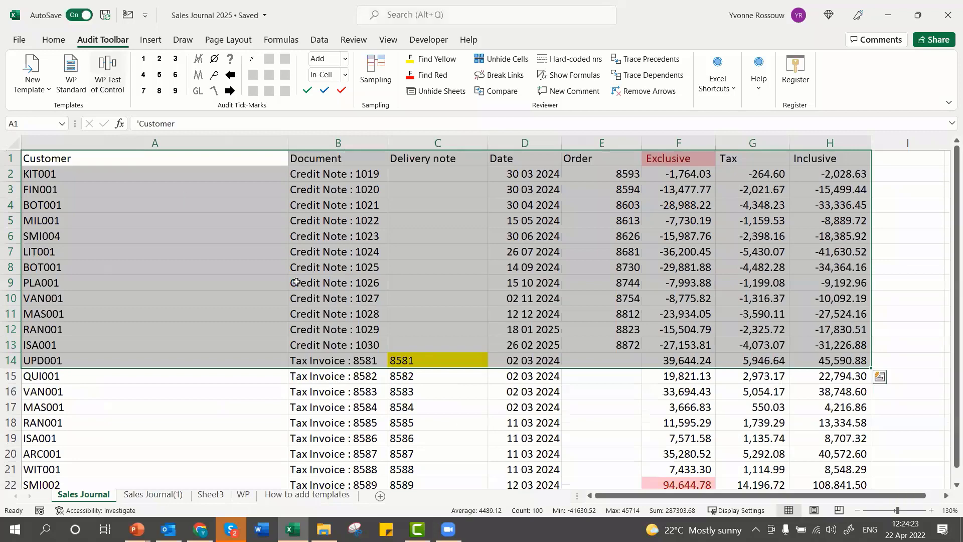
Step: Review the Sales Journal(2) working paper, from its header sections to the transaction table in B24:I37
scroll(290, 334, up, 3)
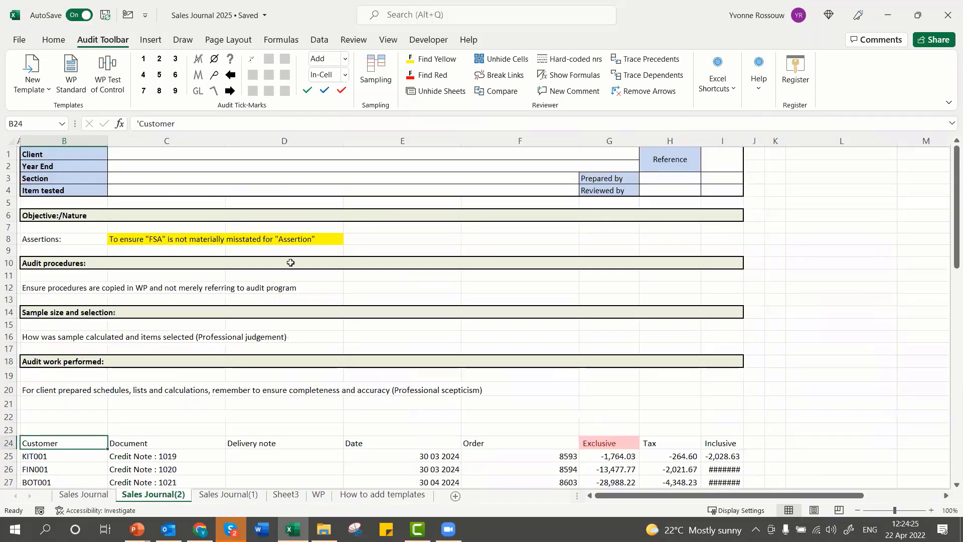
scroll(289, 261, down, 6)
drag(74, 220, 737, 397)
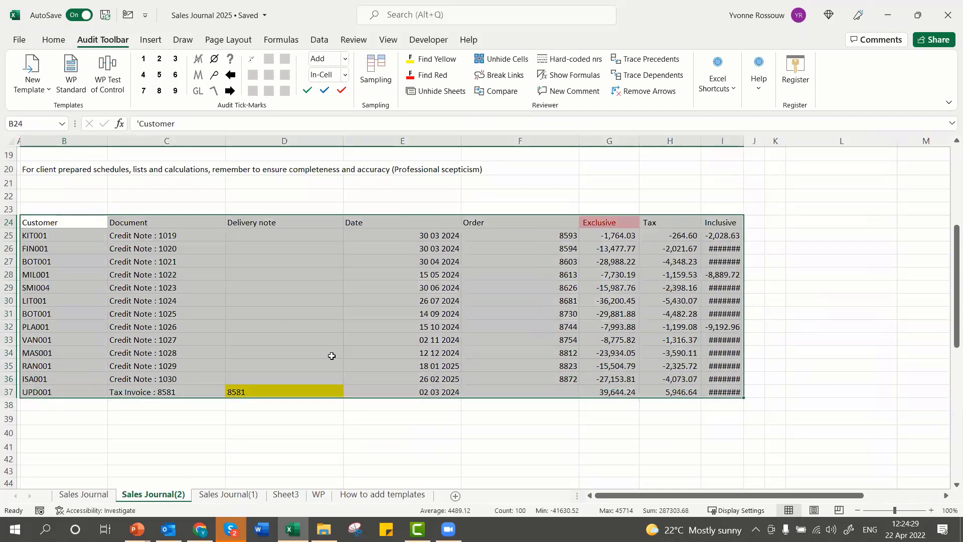
scroll(331, 355, down, 3)
scroll(331, 356, up, 8)
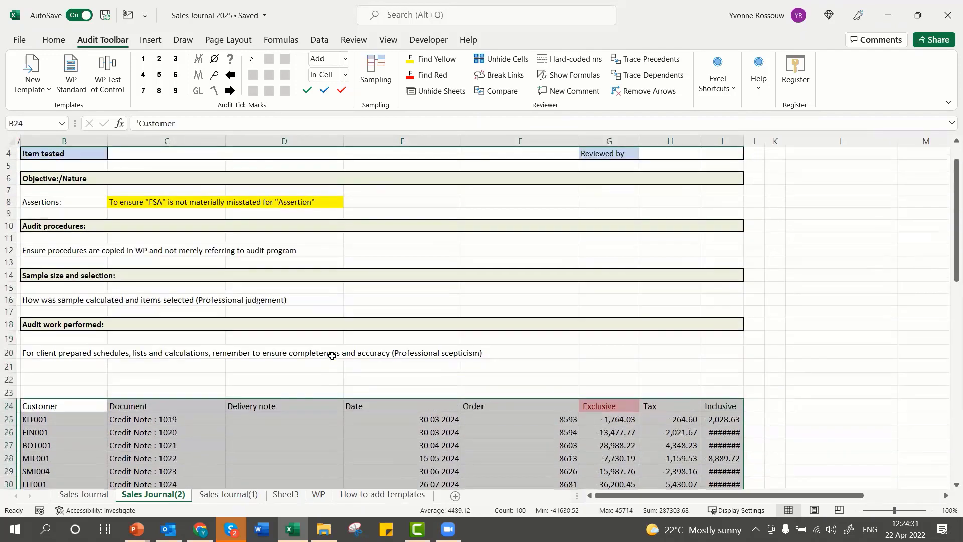
scroll(331, 355, up, 1)
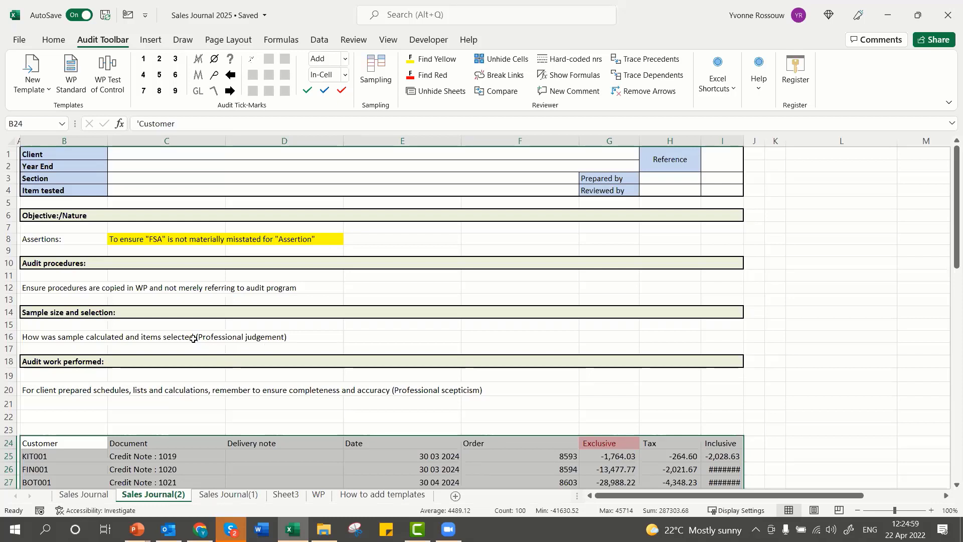
scroll(193, 338, down, 6)
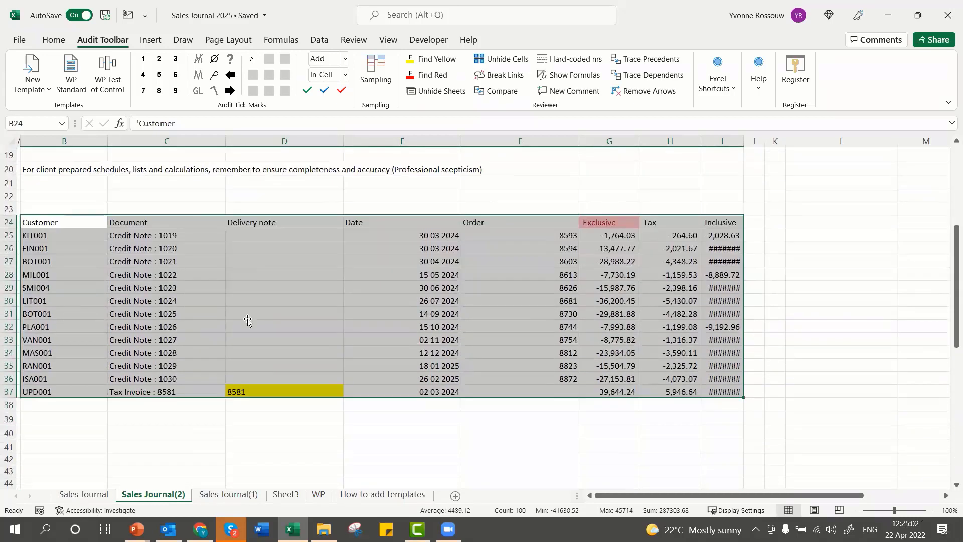
click(234, 316)
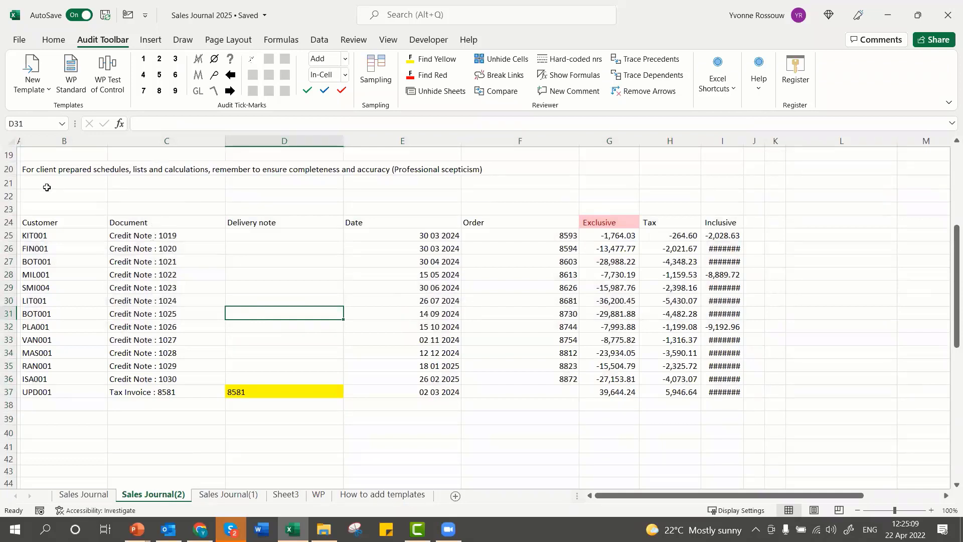
click(40, 232)
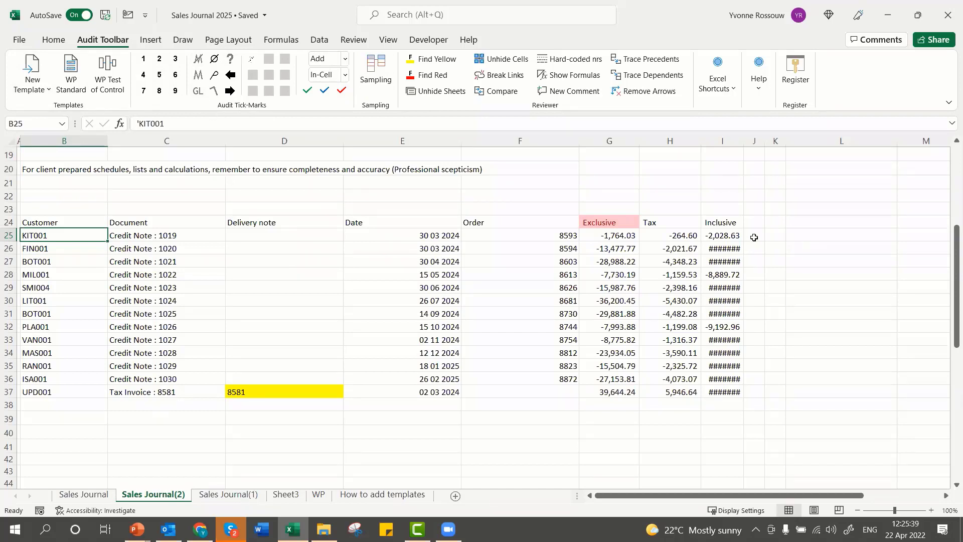
click(753, 237)
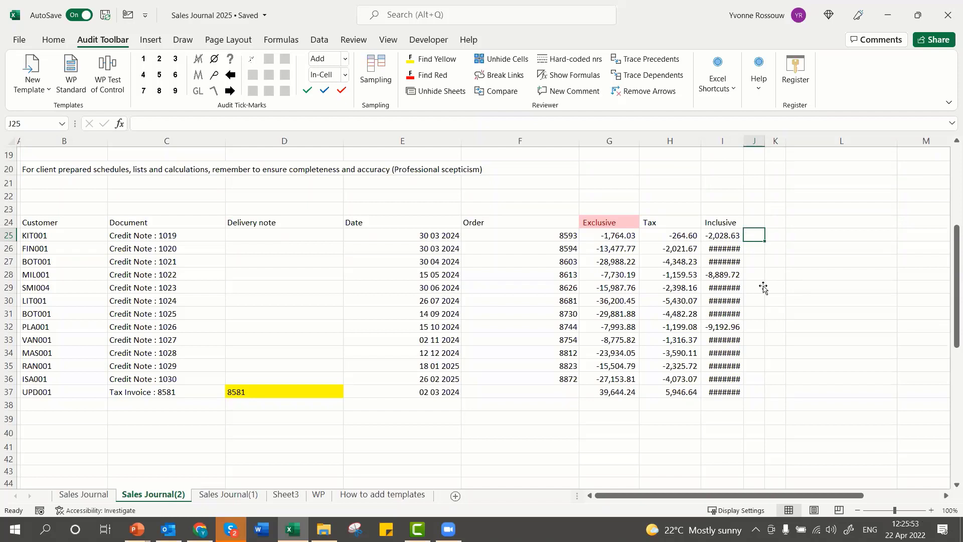
click(601, 408)
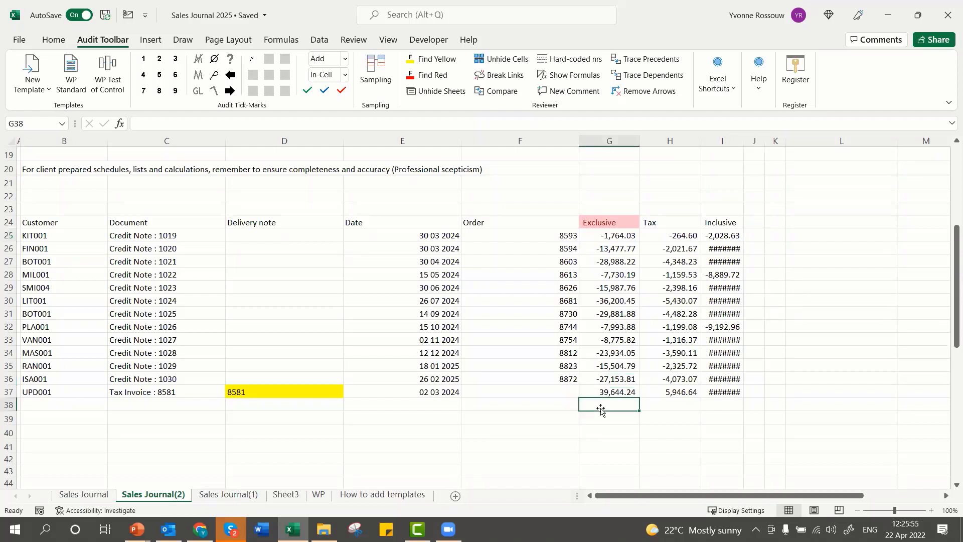
click(503, 142)
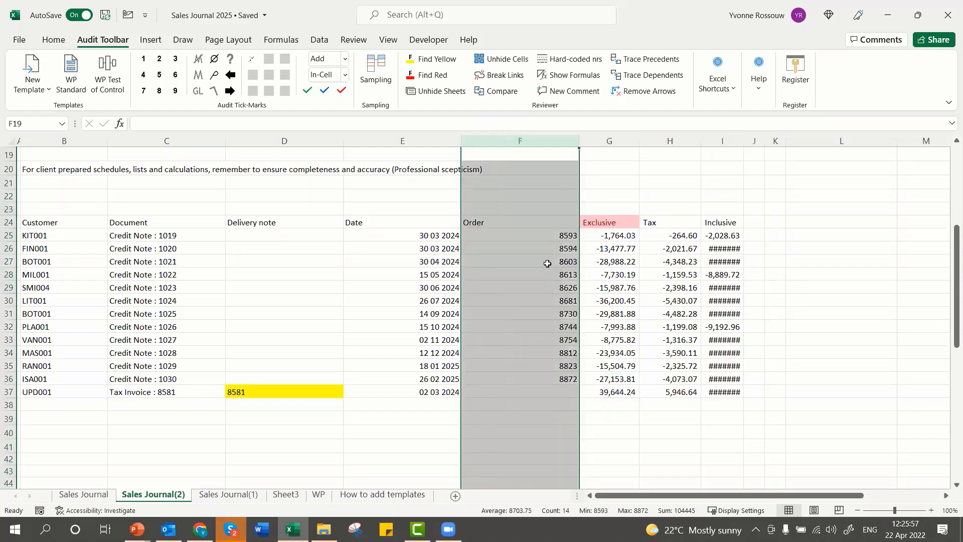
click(523, 236)
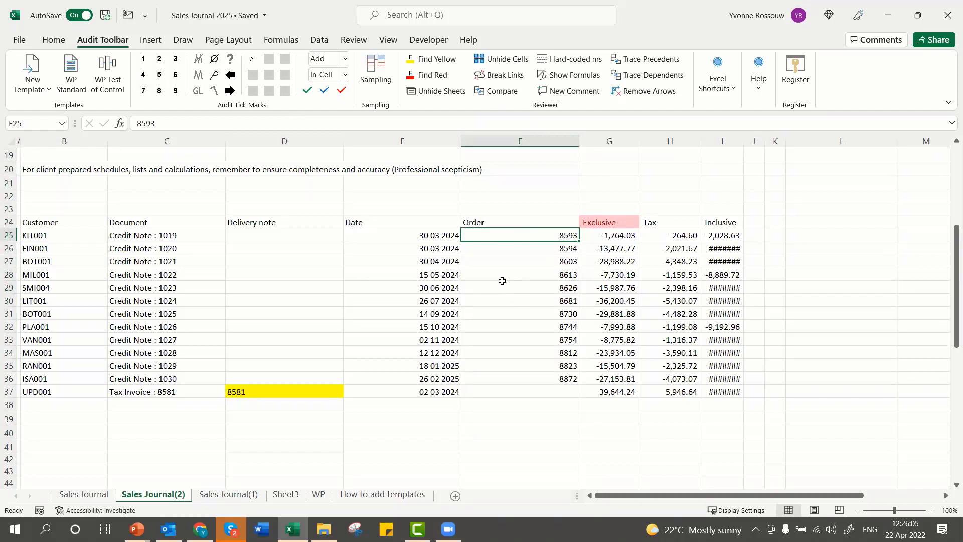
click(381, 236)
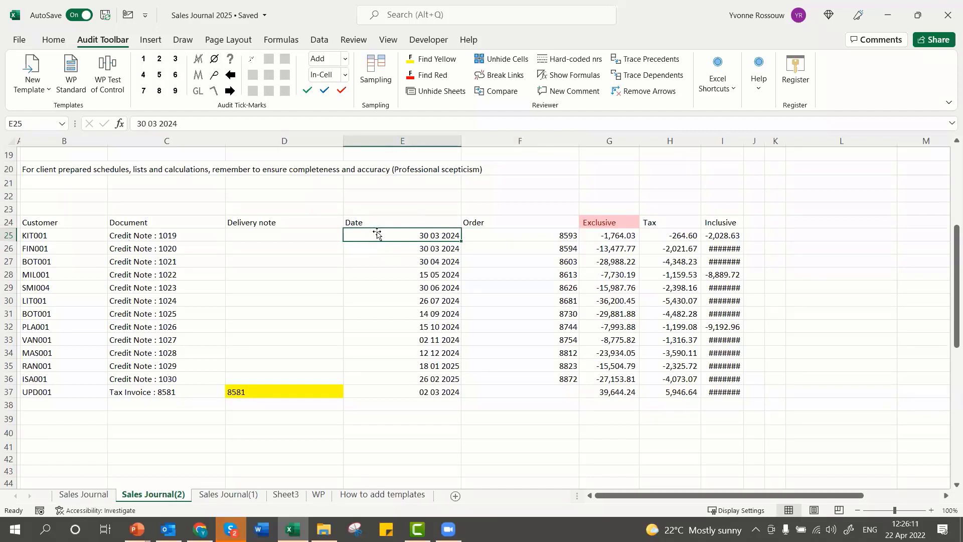
click(431, 406)
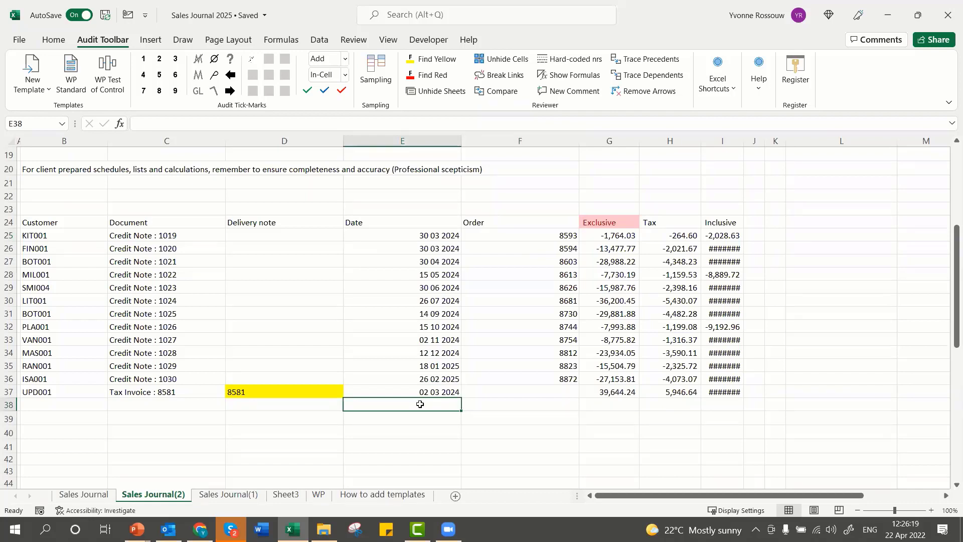
Step: Insert the number 1 tick-mark in cell E25 and the GL tick-mark in cell F26
click(393, 238)
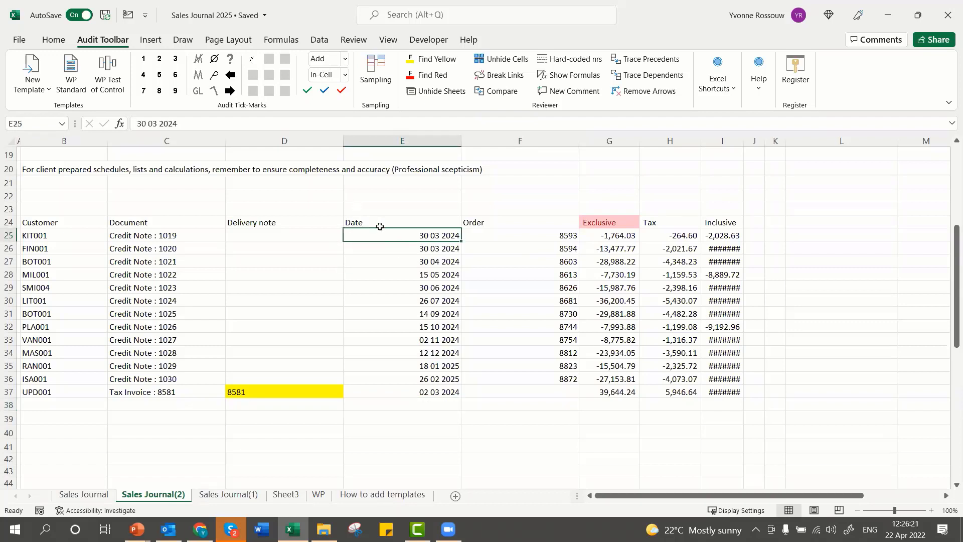
click(142, 58)
click(510, 248)
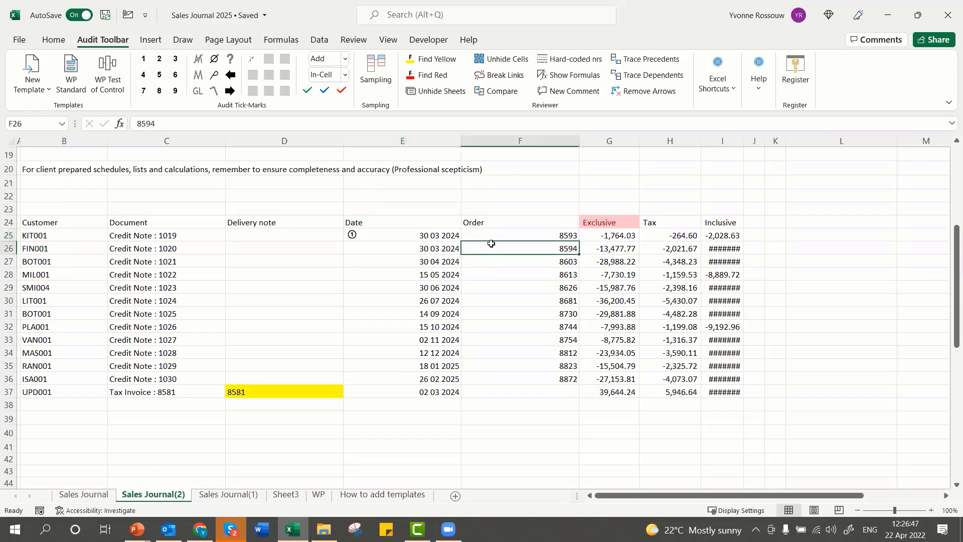
click(196, 97)
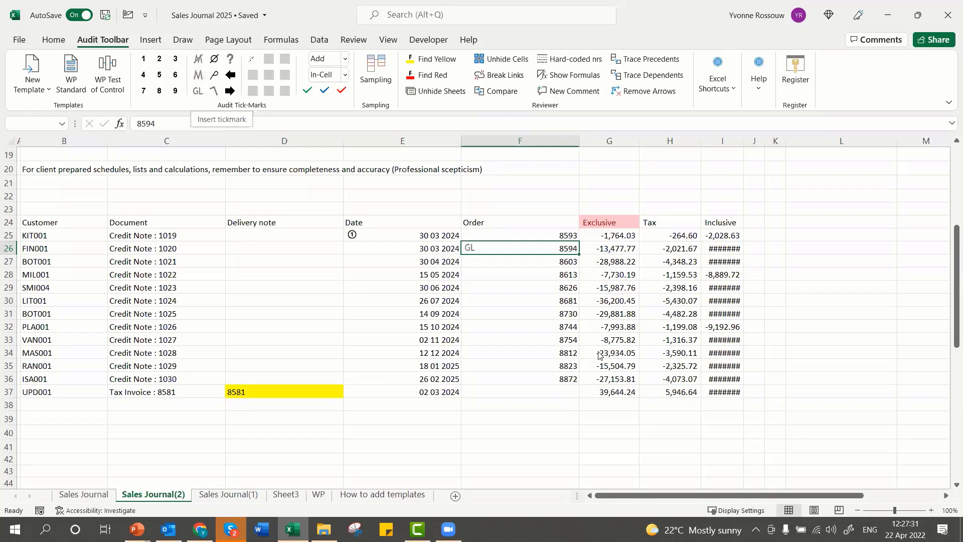
Step: Insert the question mark tick-mark in cell E27 and the GL tick-mark in cell F34
click(430, 266)
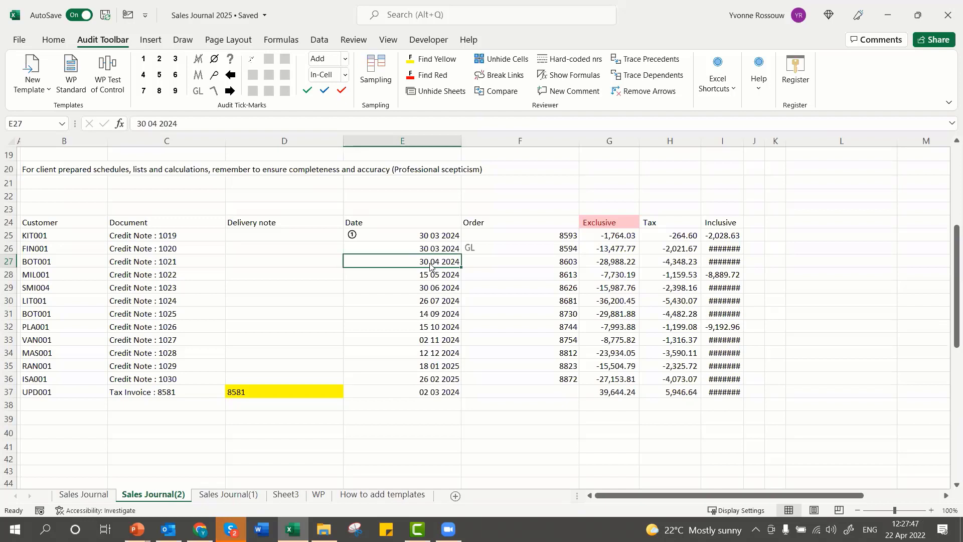
click(230, 59)
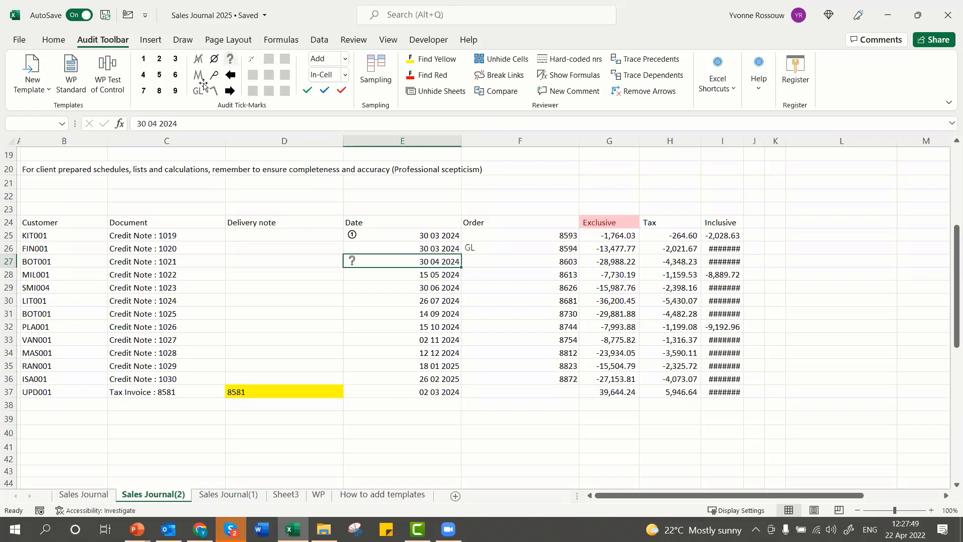
click(554, 354)
click(199, 91)
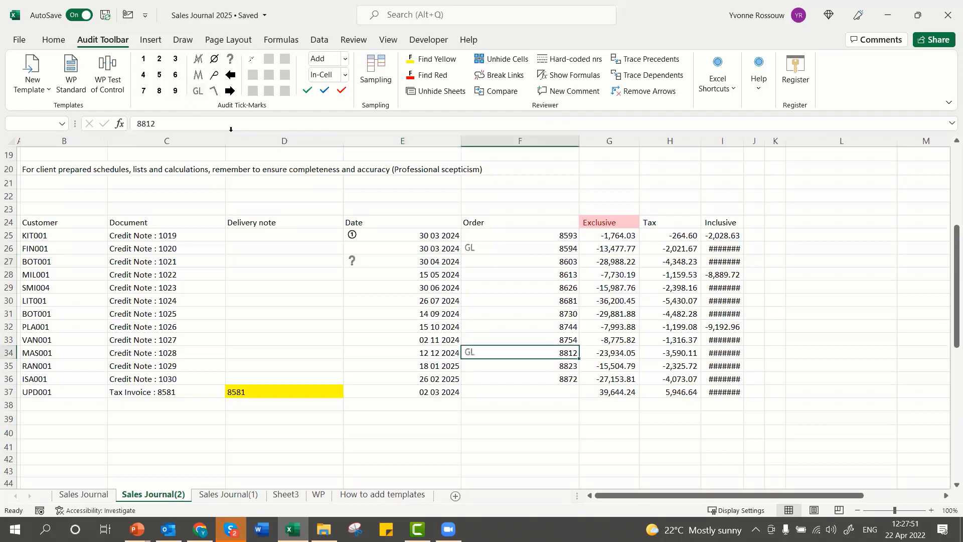
Step: Insert the M and hook-shaped tick-marks side by side in cell J25, widening column J to fit them
click(753, 235)
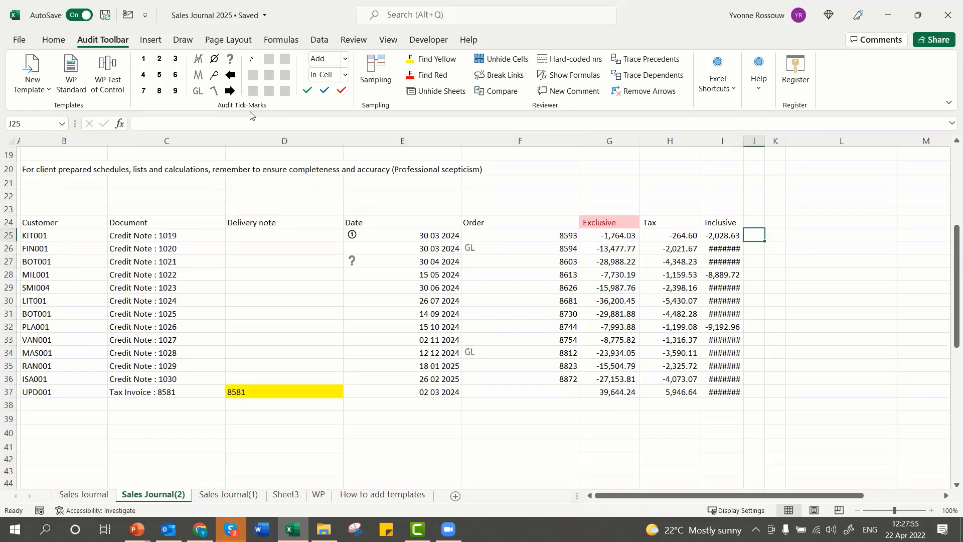
click(198, 74)
double_click(765, 141)
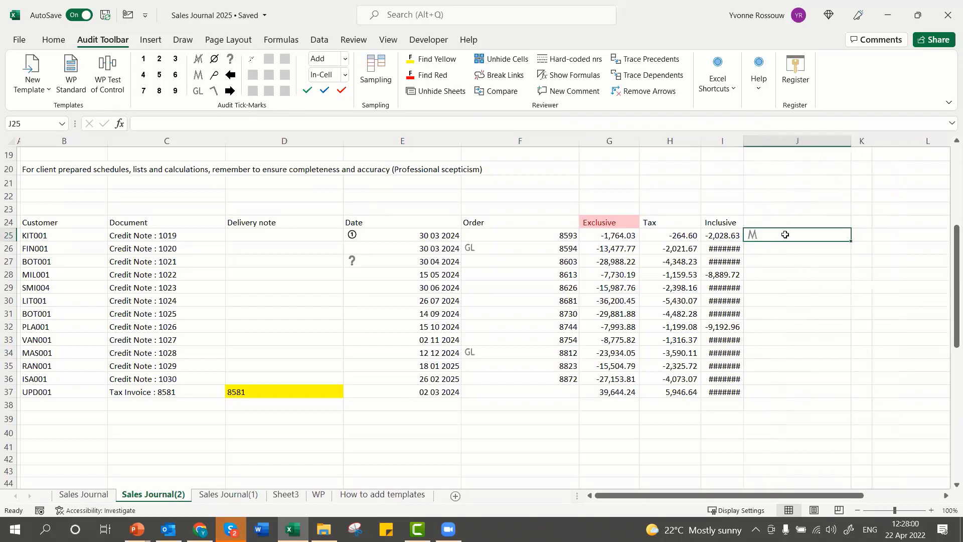
click(214, 91)
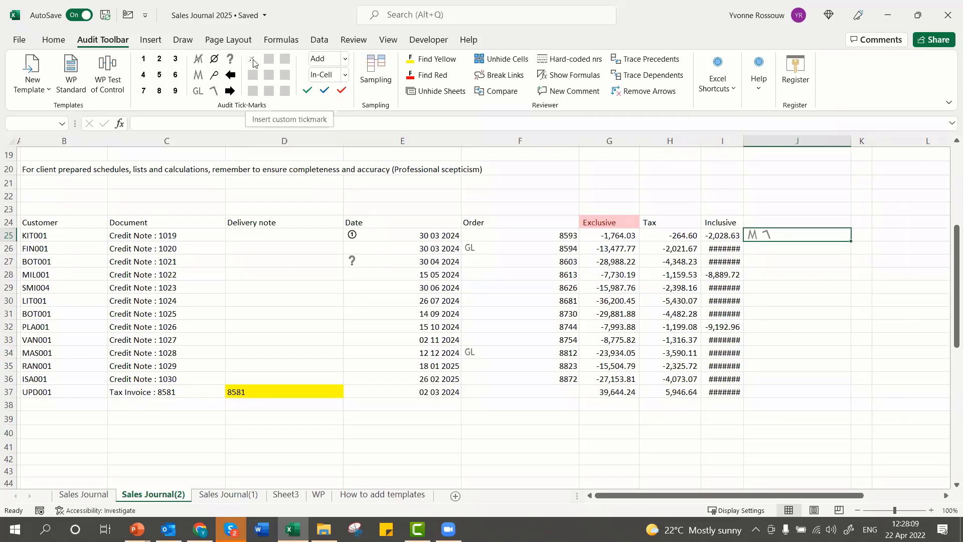
Step: Insert the custom signature tick-mark at cell J28 and enlarge it to cover about rows 28 to 30 of column J
click(803, 281)
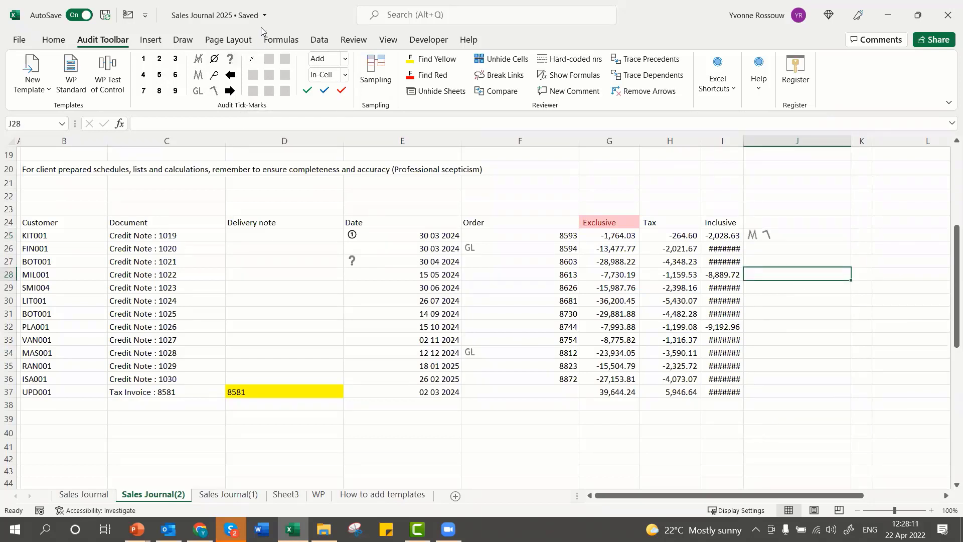
click(251, 59)
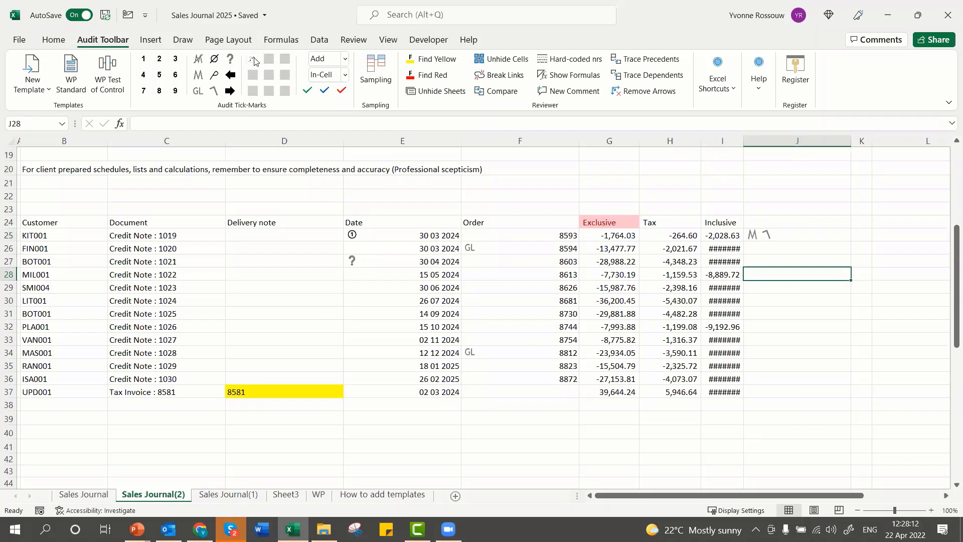
click(751, 275)
mouse_move(756, 279)
mouse_down()
mouse_move(820, 320)
mouse_move(831, 300)
mouse_up()
click(799, 314)
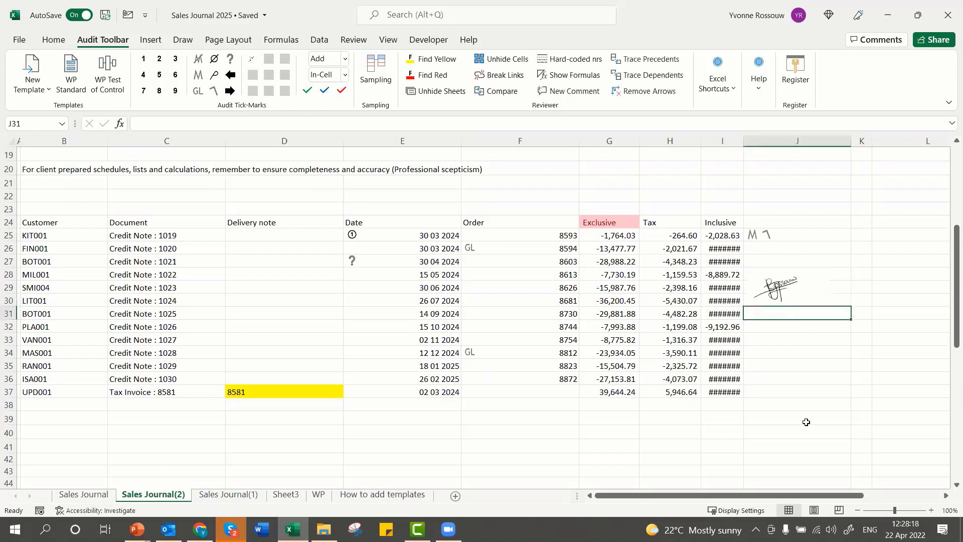
click(791, 283)
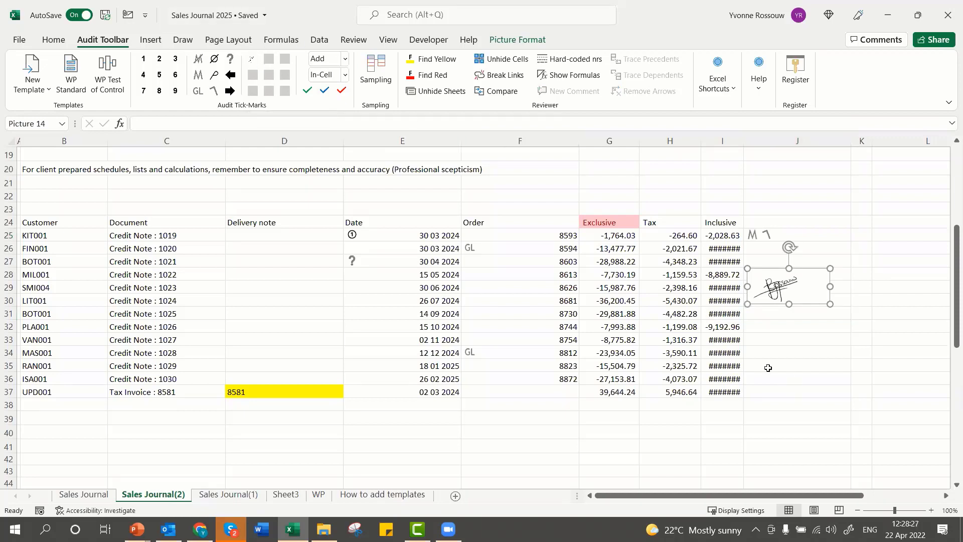
click(759, 313)
click(776, 290)
Step: Assign the TB image from the #Tickmarks folder in Pictures to the second custom tick-mark slot
click(782, 344)
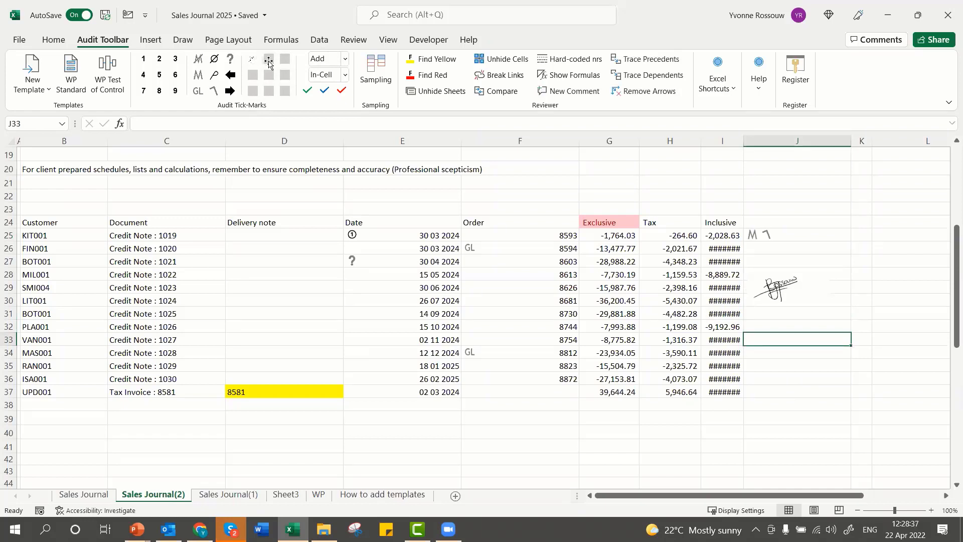
click(269, 61)
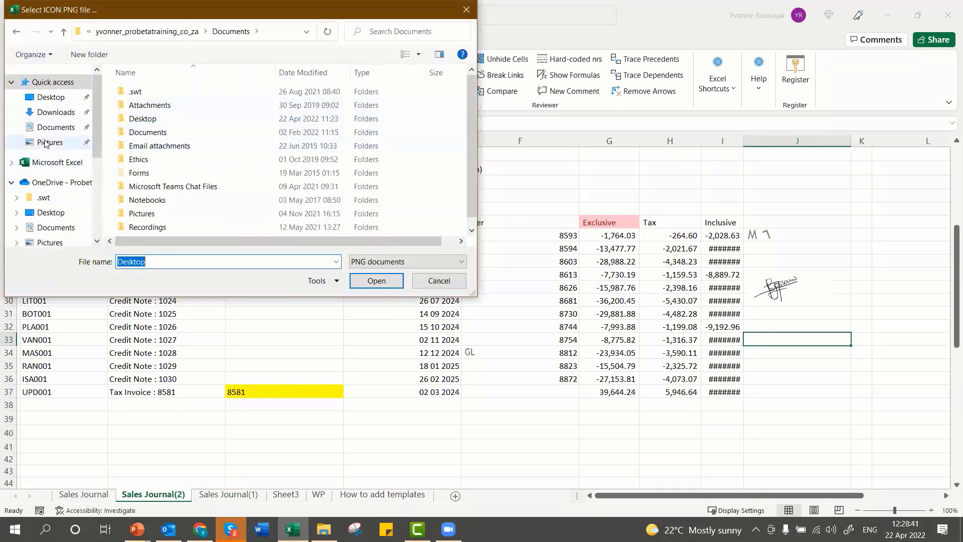
click(61, 148)
click(157, 110)
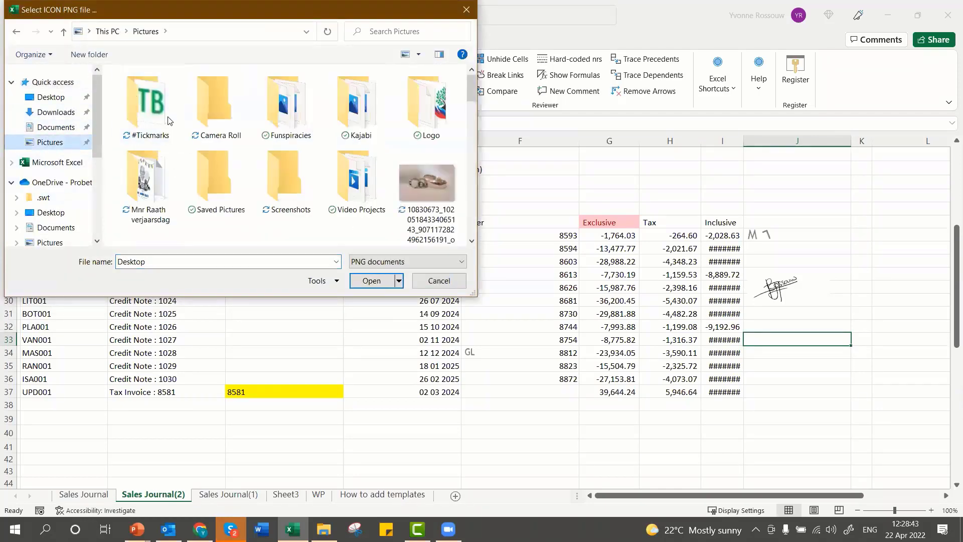
double_click(156, 109)
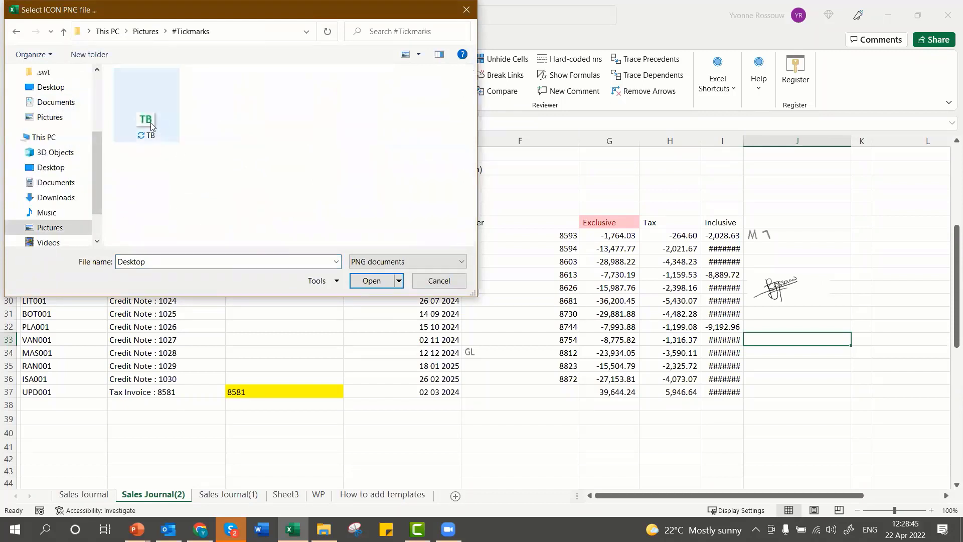
click(150, 124)
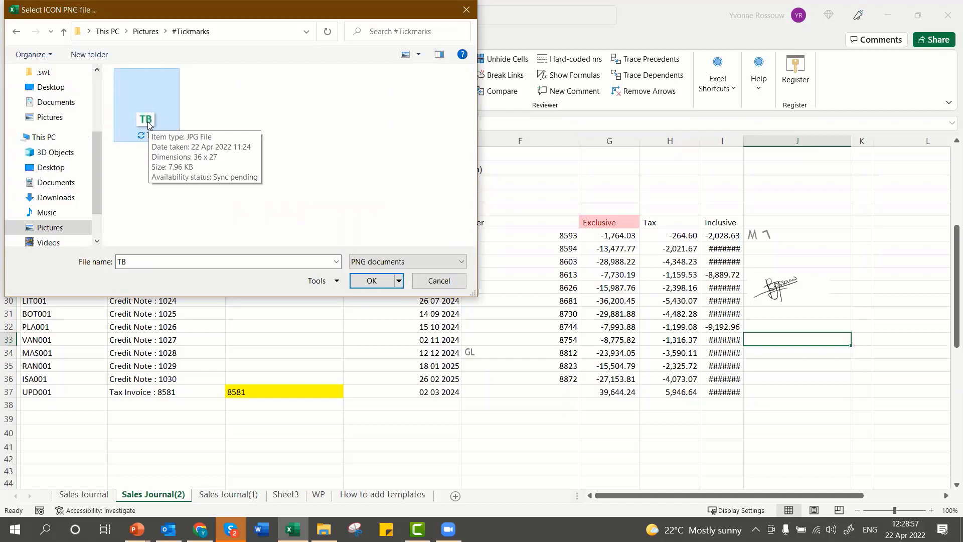
double_click(149, 126)
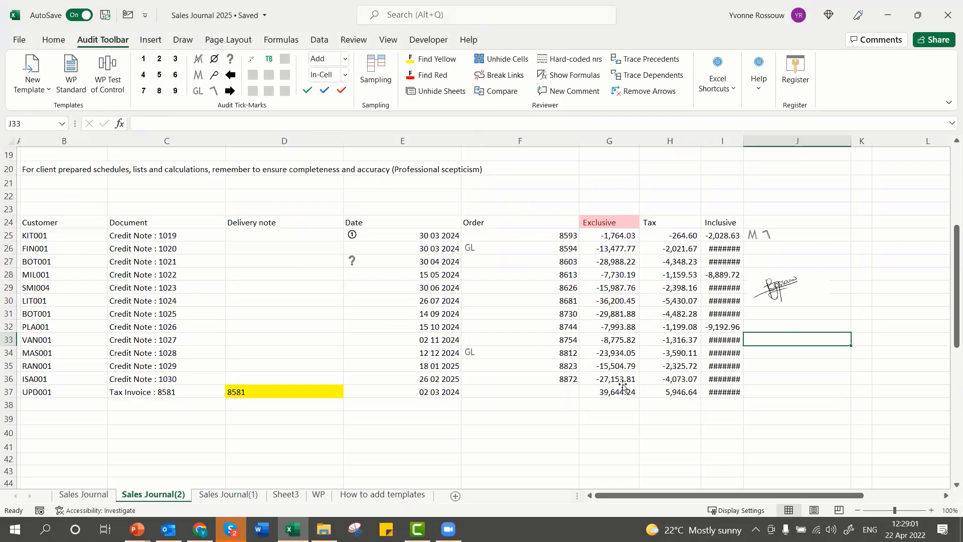
Step: Insert the TB tick-mark in G38 and the green, blue and red ticks in E30, E31 and E32 respectively
click(619, 404)
click(269, 59)
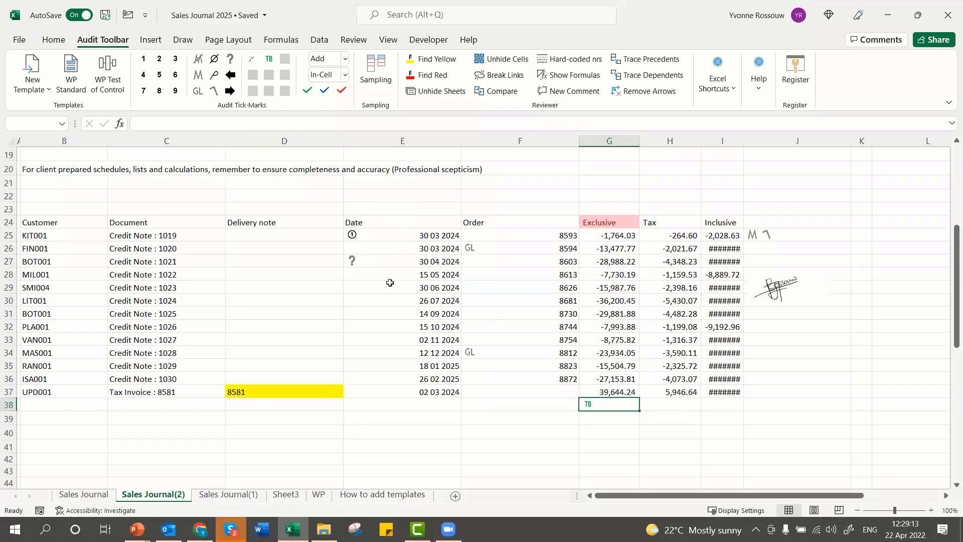
click(383, 303)
click(307, 90)
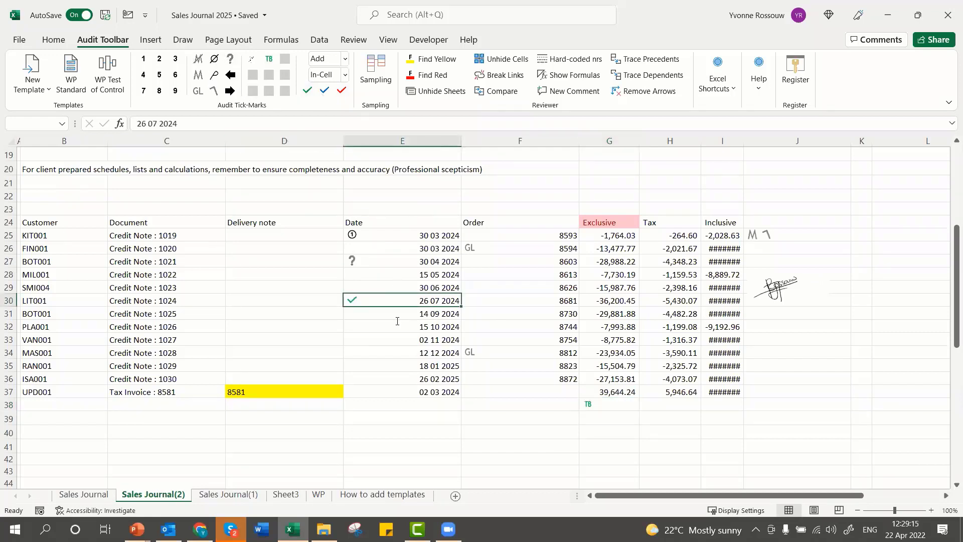
click(307, 89)
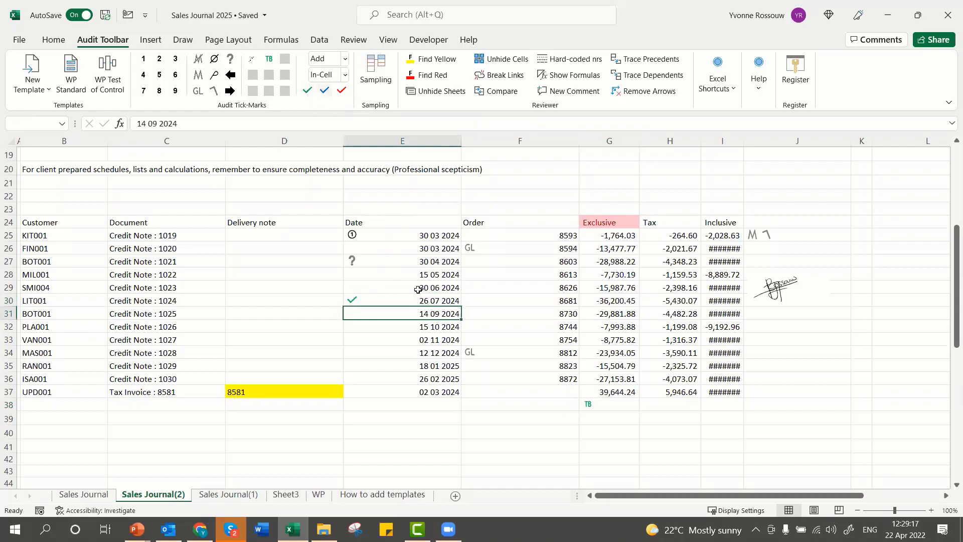
click(342, 90)
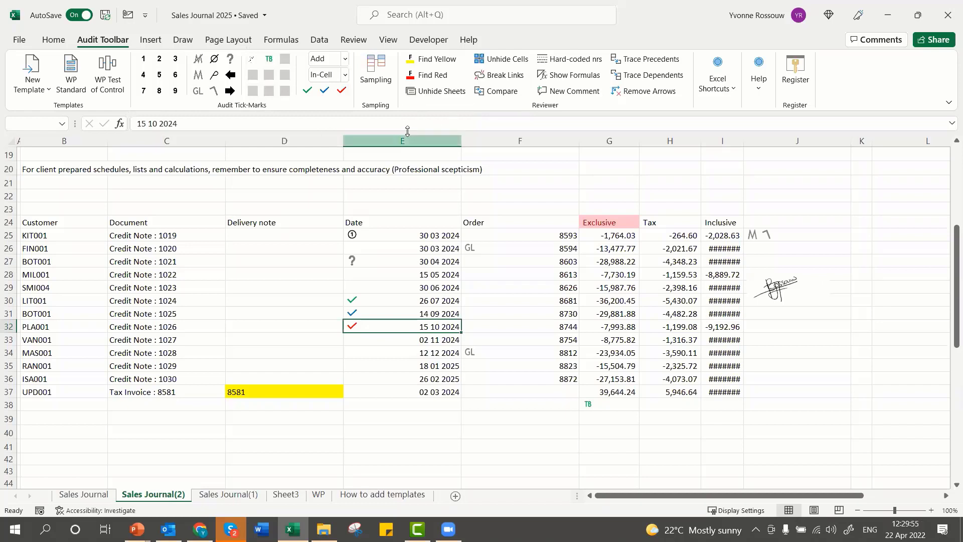
Step: Take a systematic sample of the full Sales Journal data range, using the first row as headers, starting row 1 and selection interval 30
click(91, 501)
click(258, 283)
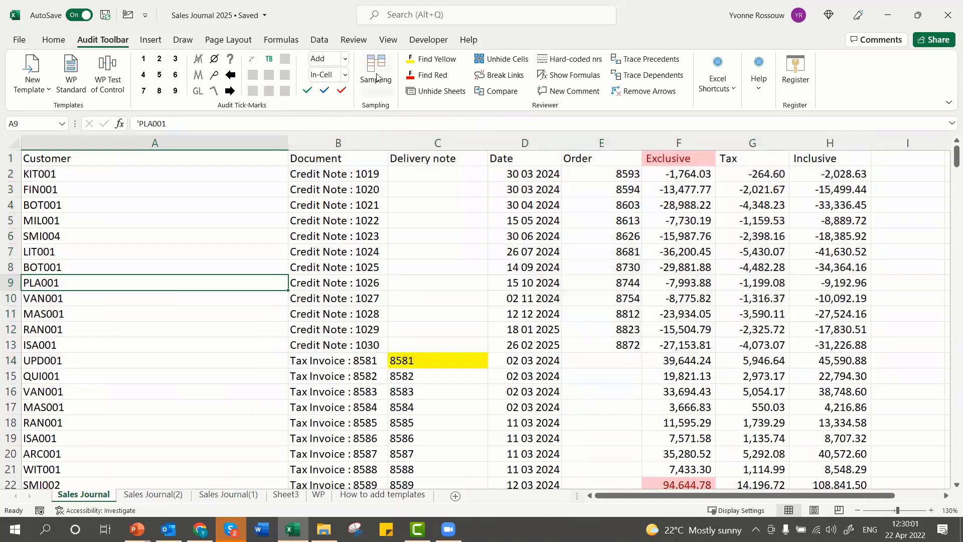
click(134, 159)
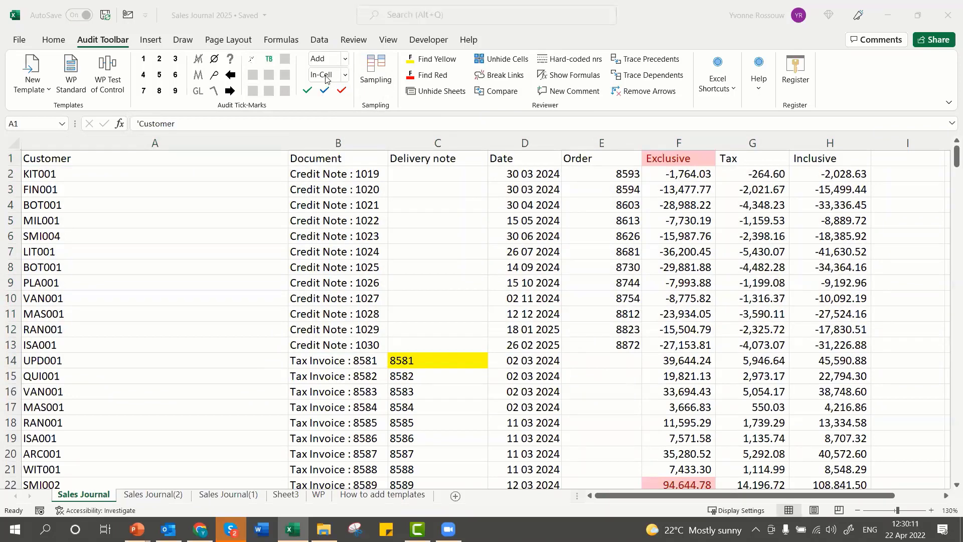
click(89, 159)
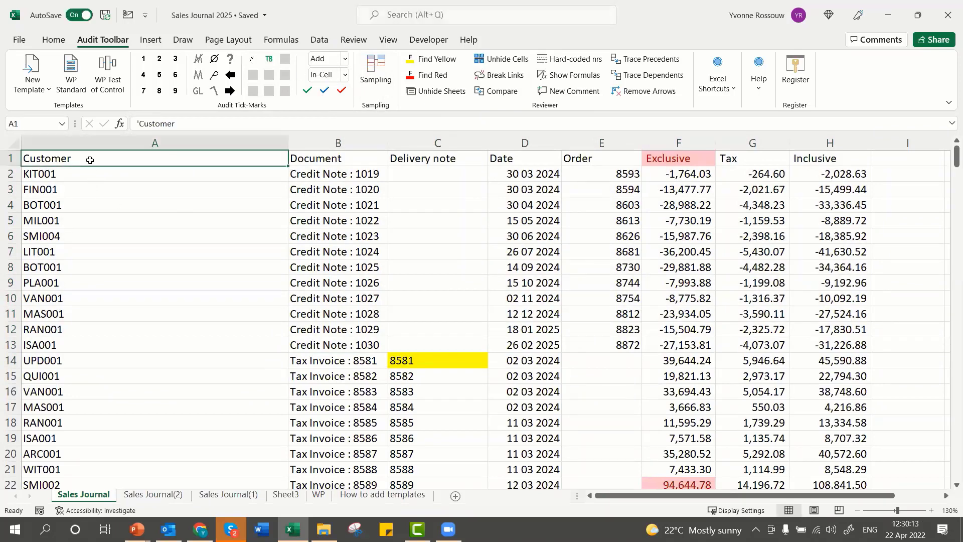
key(ctrl+shift+End)
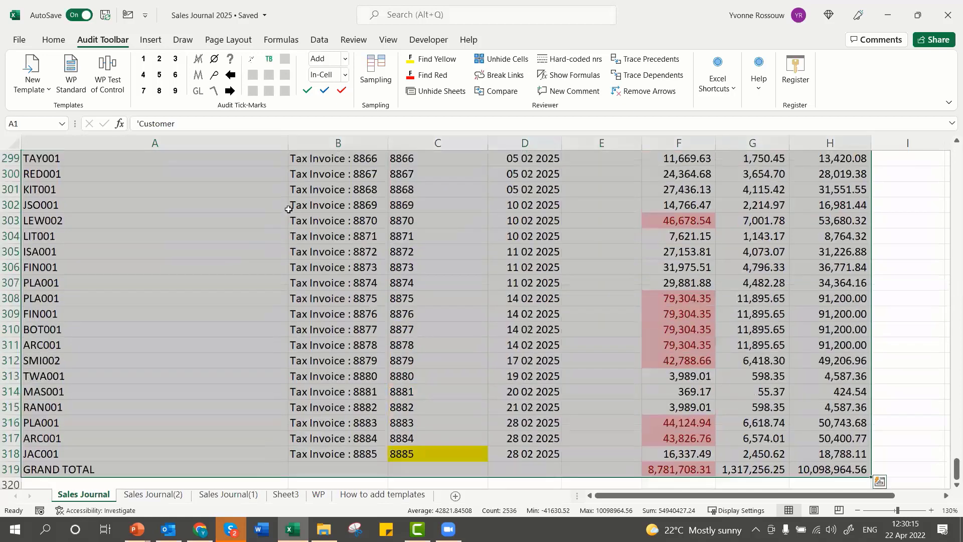
click(372, 65)
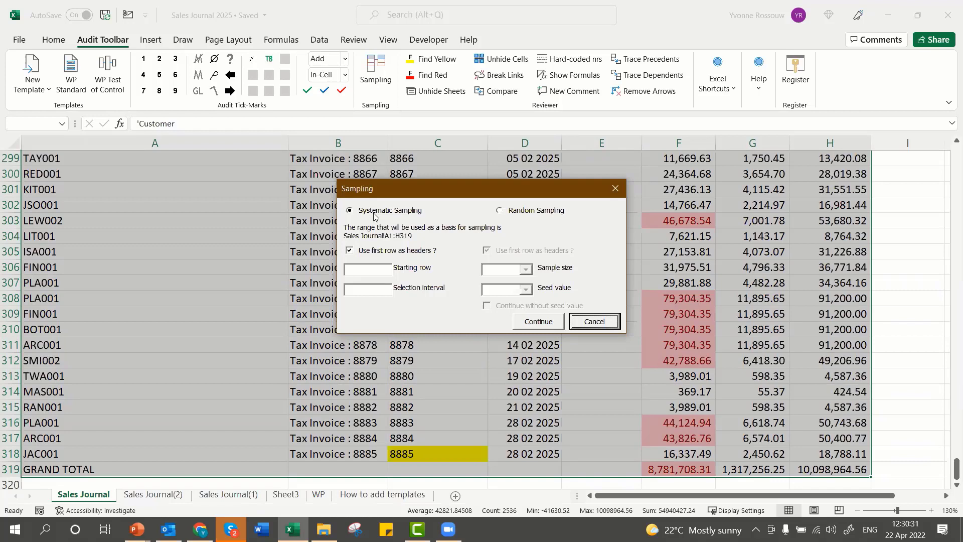
click(356, 269)
text(1)
text(30)
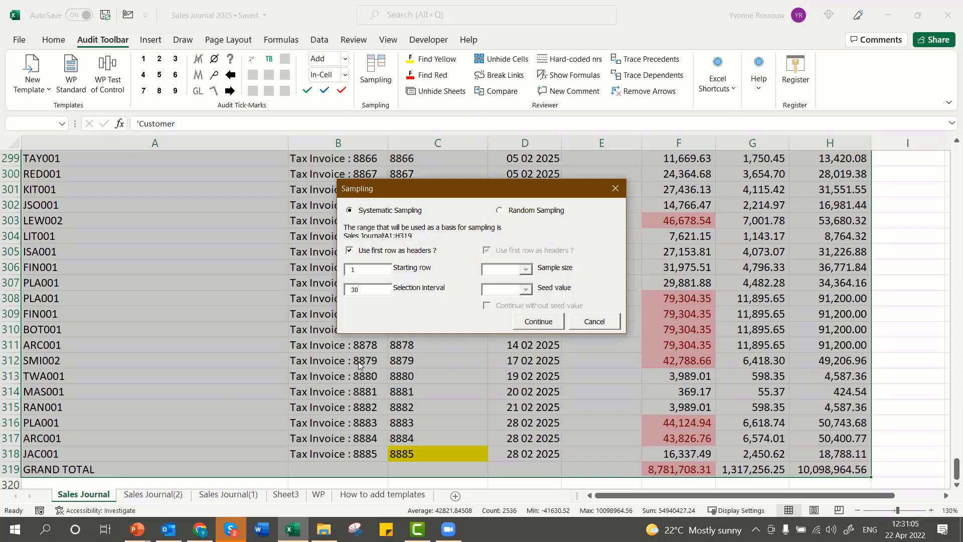
click(538, 321)
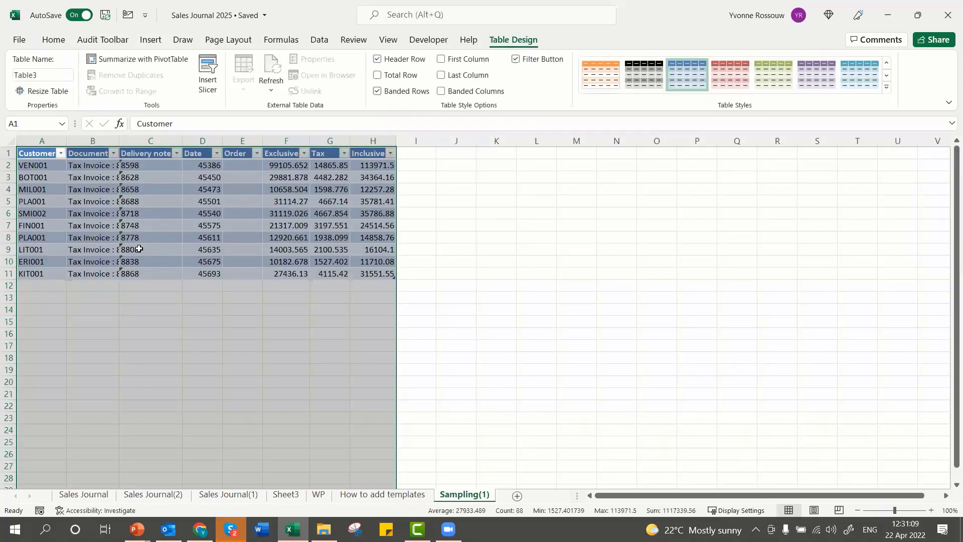
Step: Create a blank test of control working paper from the Sampling(1) sheet and review its sections
click(139, 248)
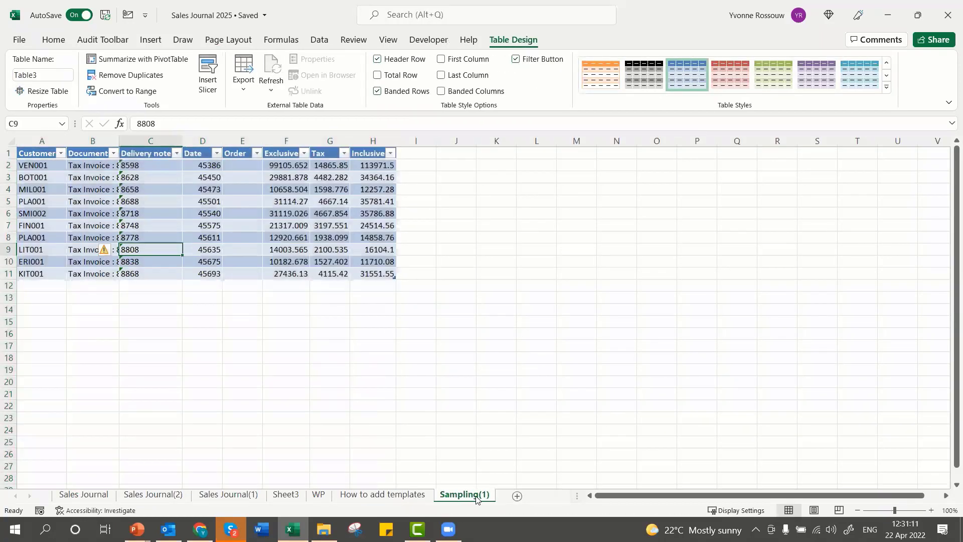
drag(40, 153, 379, 276)
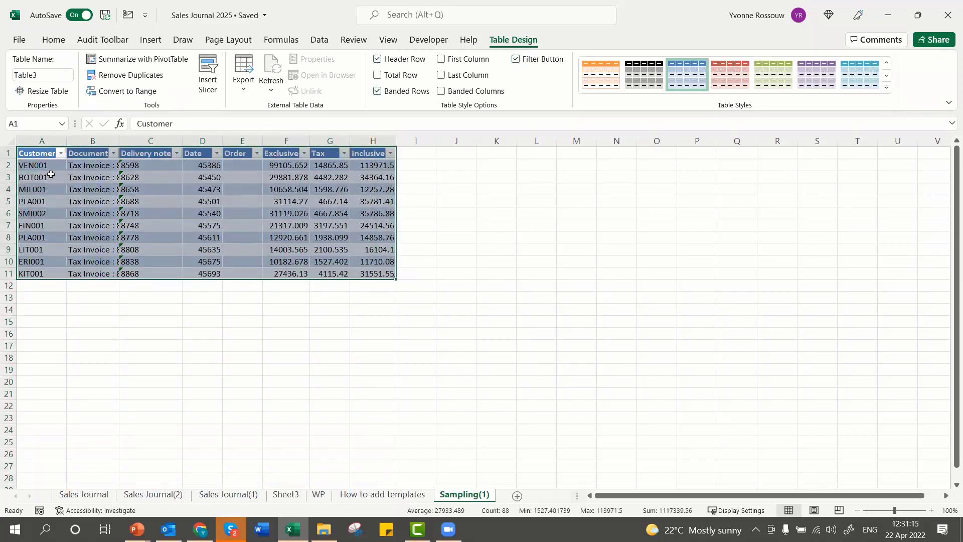
click(42, 286)
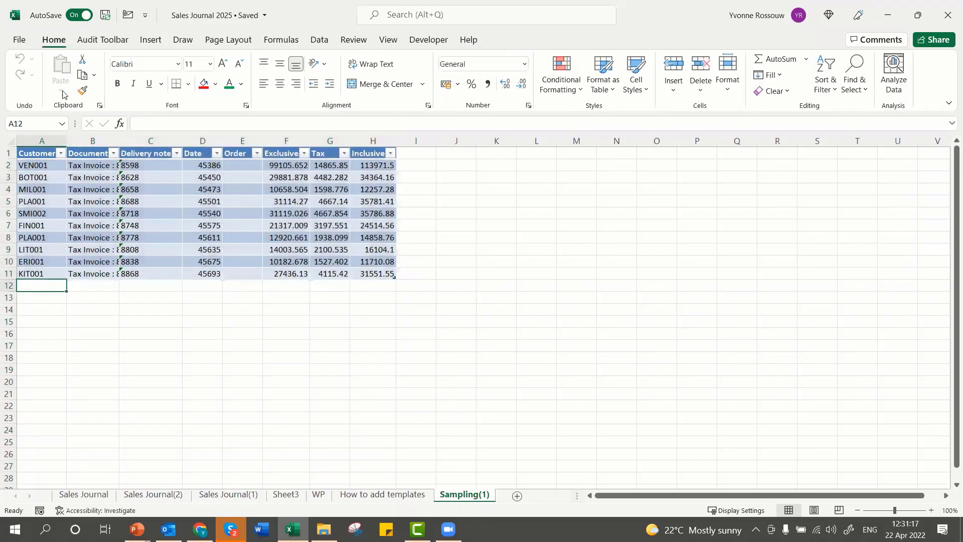
click(113, 39)
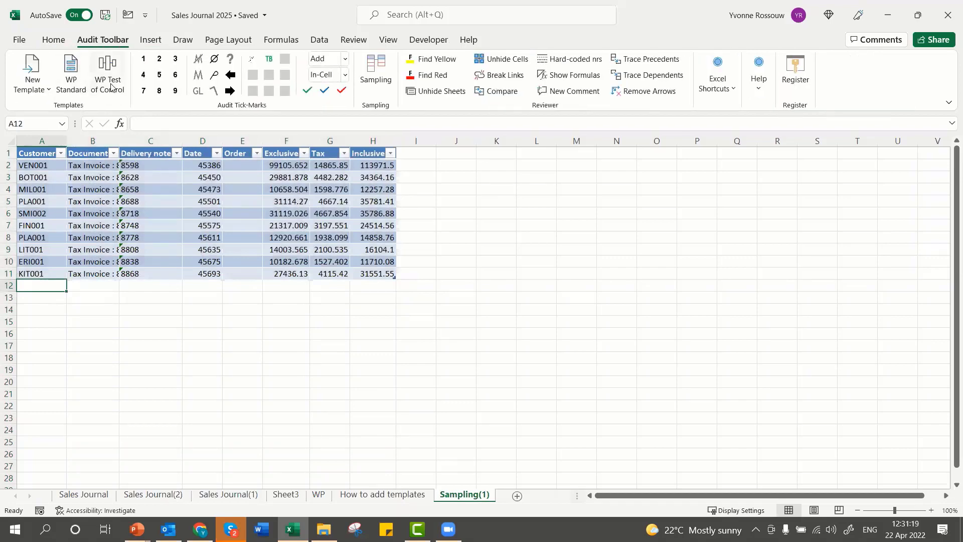
click(111, 86)
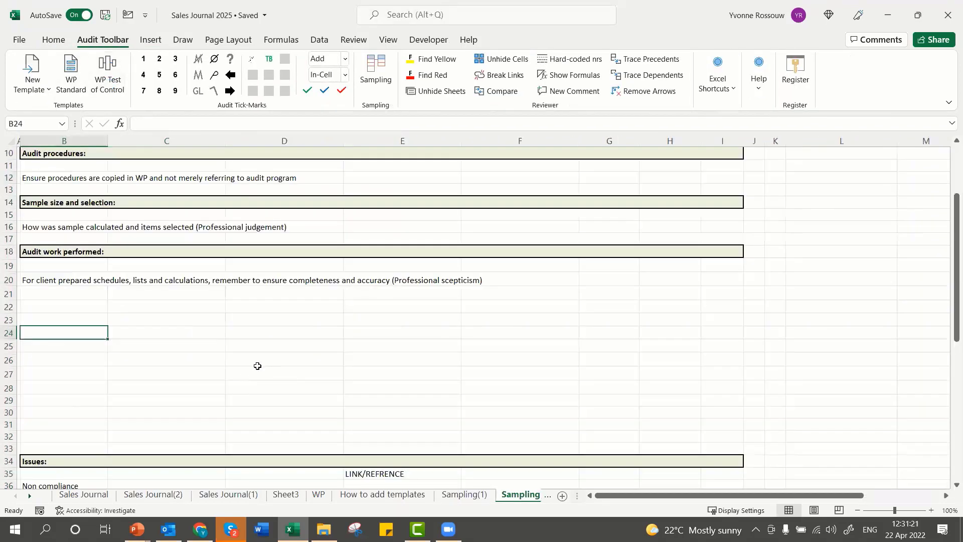
scroll(258, 368, up, 3)
scroll(407, 387, down, 7)
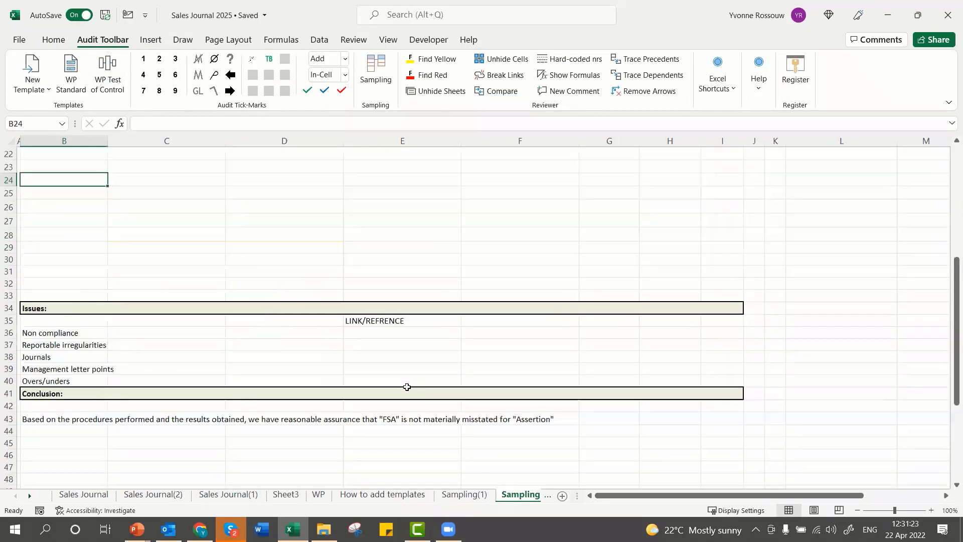
scroll(406, 389, down, 7)
scroll(406, 389, up, 8)
Step: Create a standard working paper from the sampled table A1:H11 on Sampling(1), review it, and return to the Sales Journal sheet
click(462, 495)
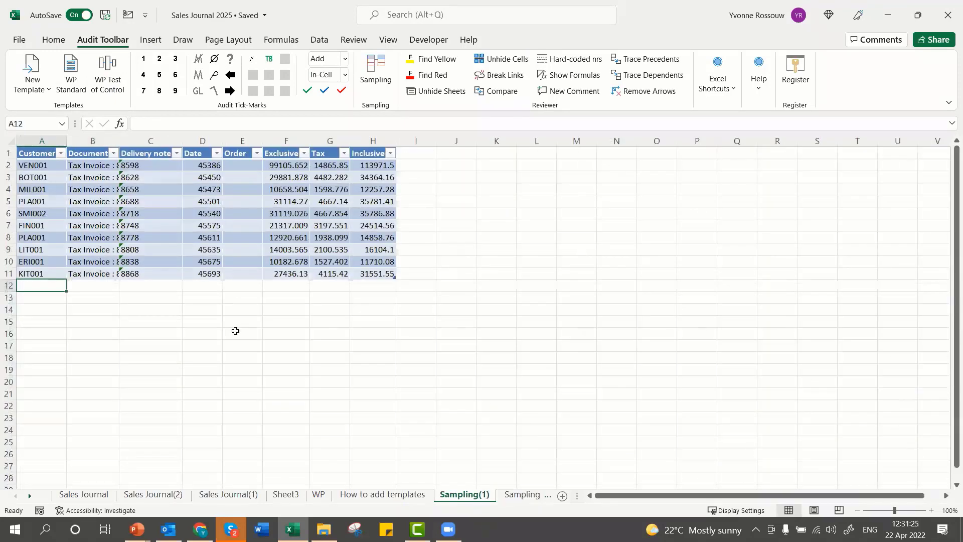
drag(42, 153, 369, 277)
click(84, 82)
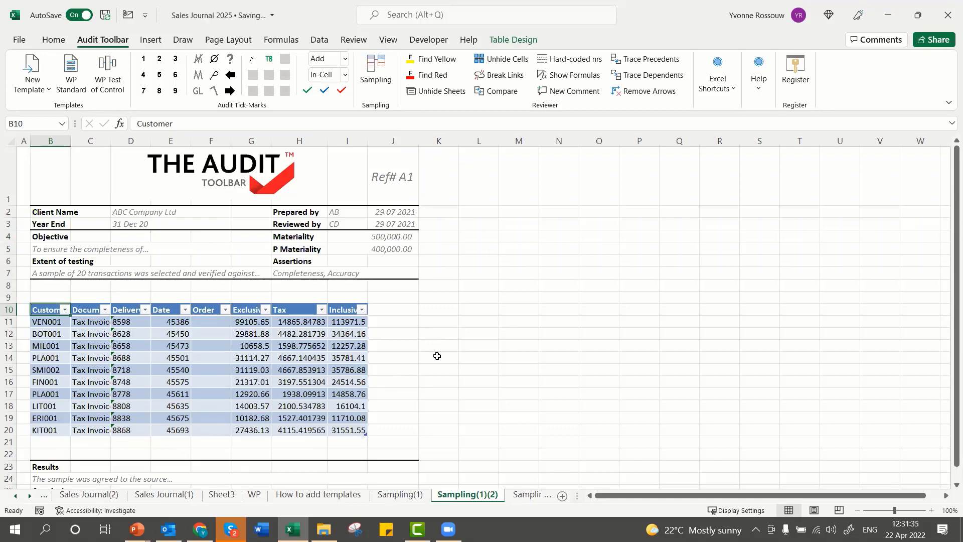
scroll(437, 355, down, 3)
scroll(437, 355, up, 3)
click(16, 496)
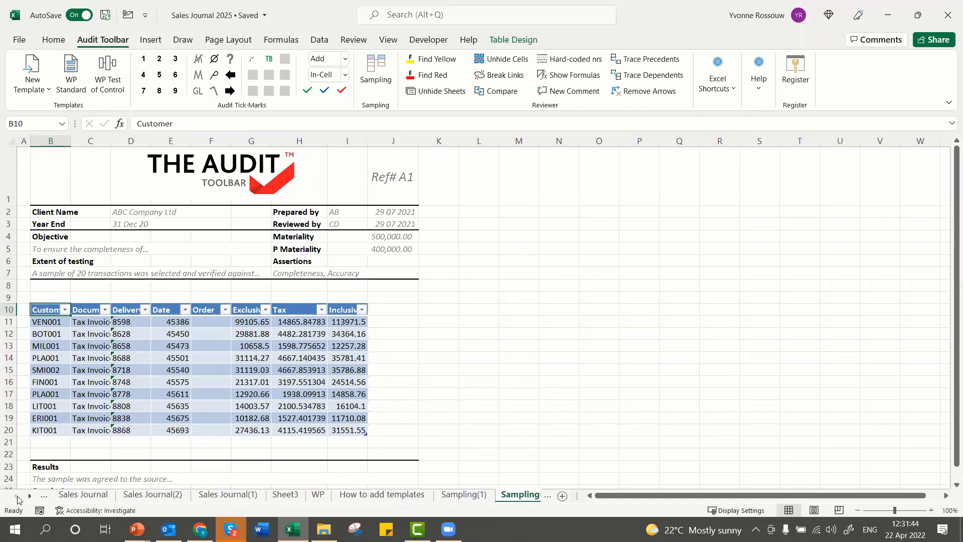
click(75, 496)
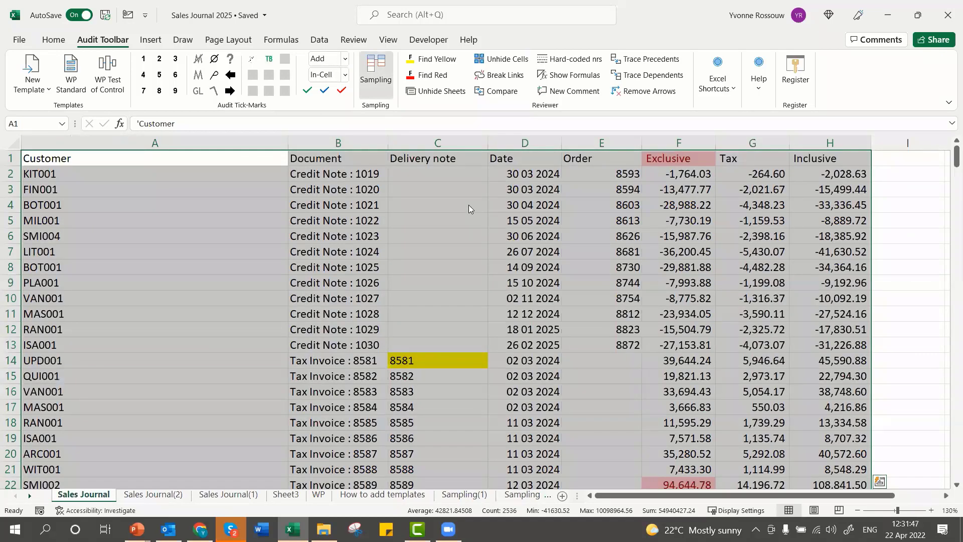
click(500, 210)
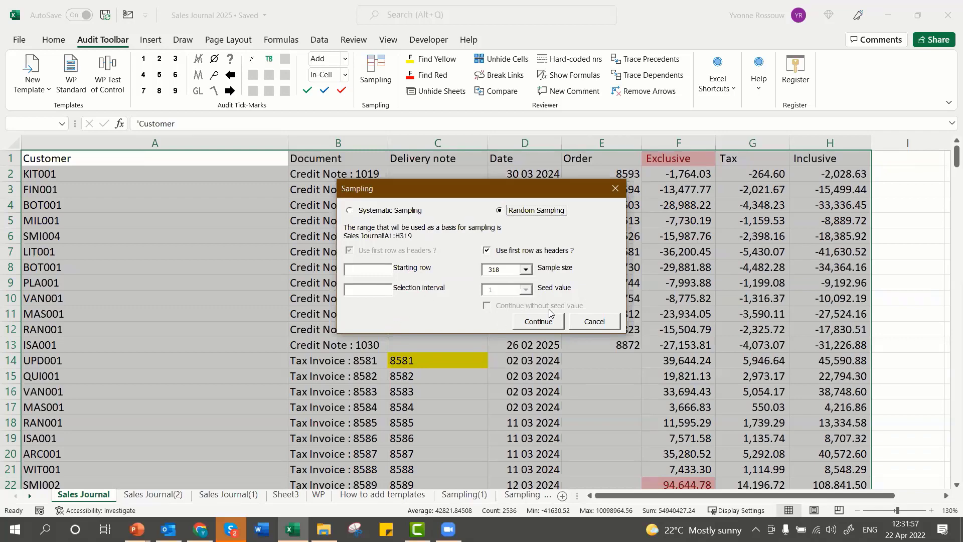
click(594, 321)
click(158, 247)
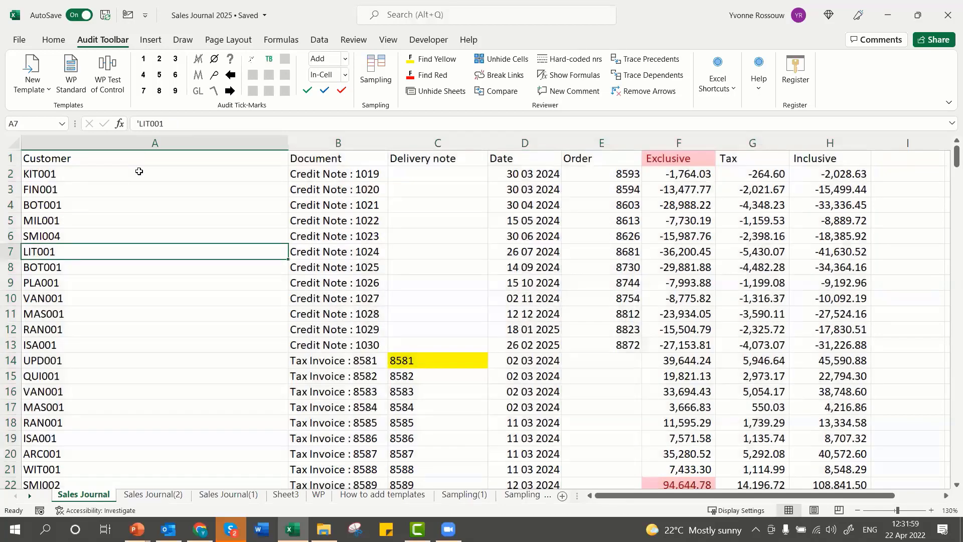
Step: Start sampling on the whole sales journal data range and choose random sampling as the method
click(139, 171)
key(ctrl+a)
click(377, 75)
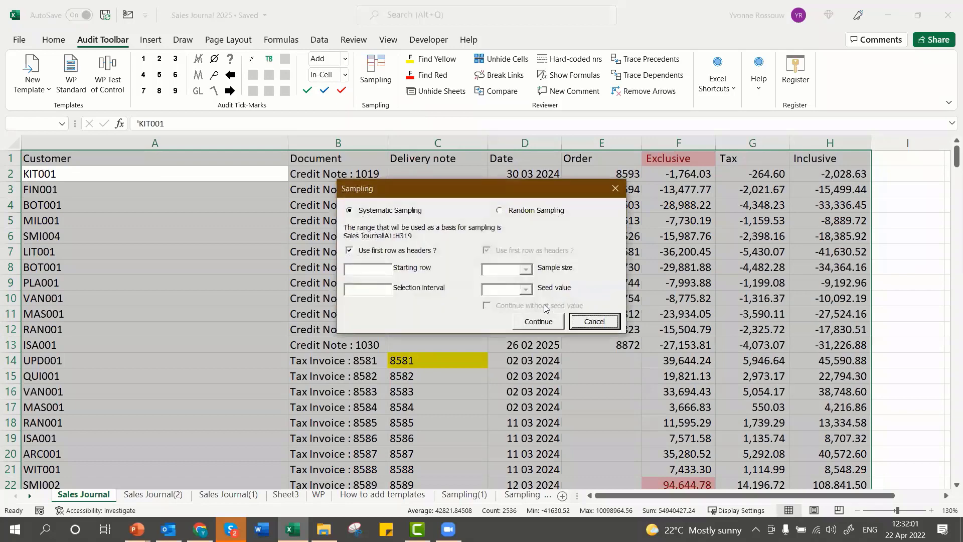
click(349, 251)
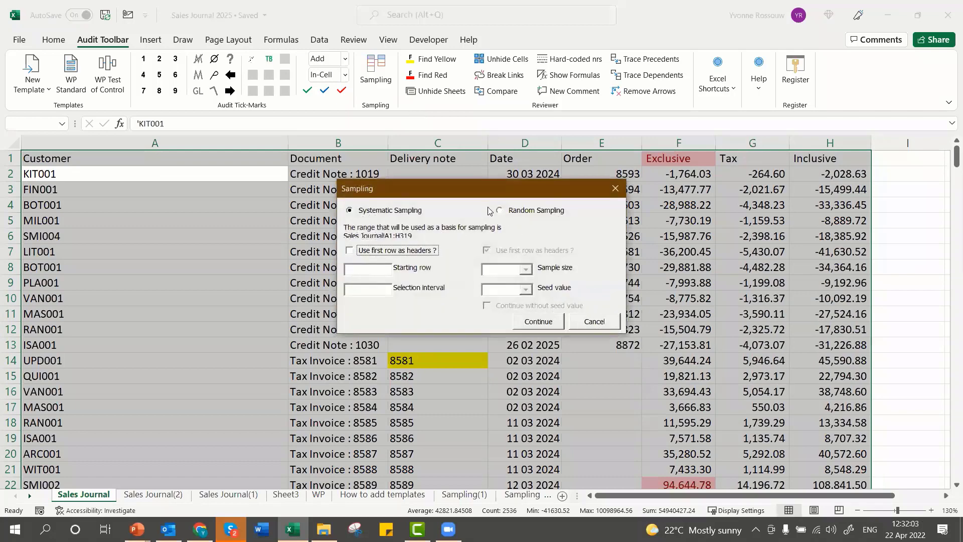
click(350, 251)
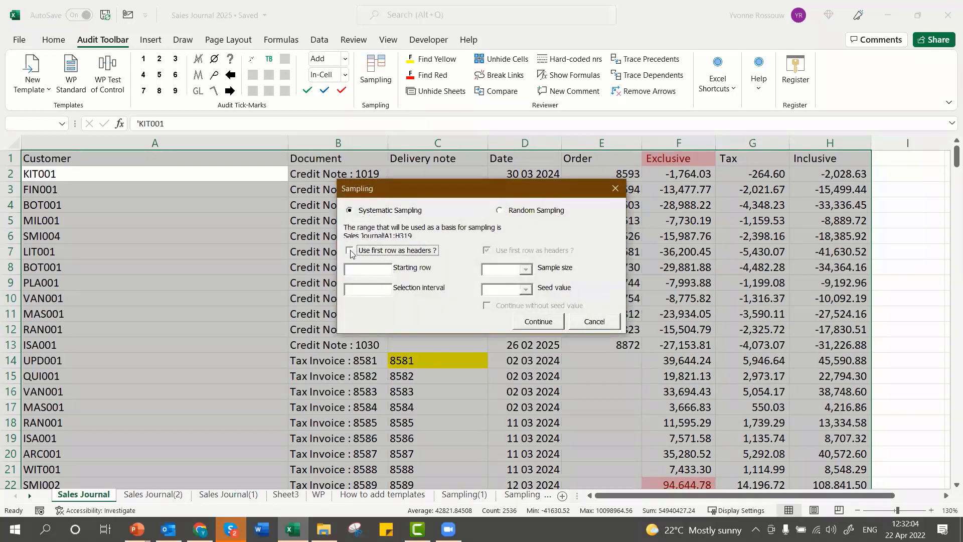
click(500, 211)
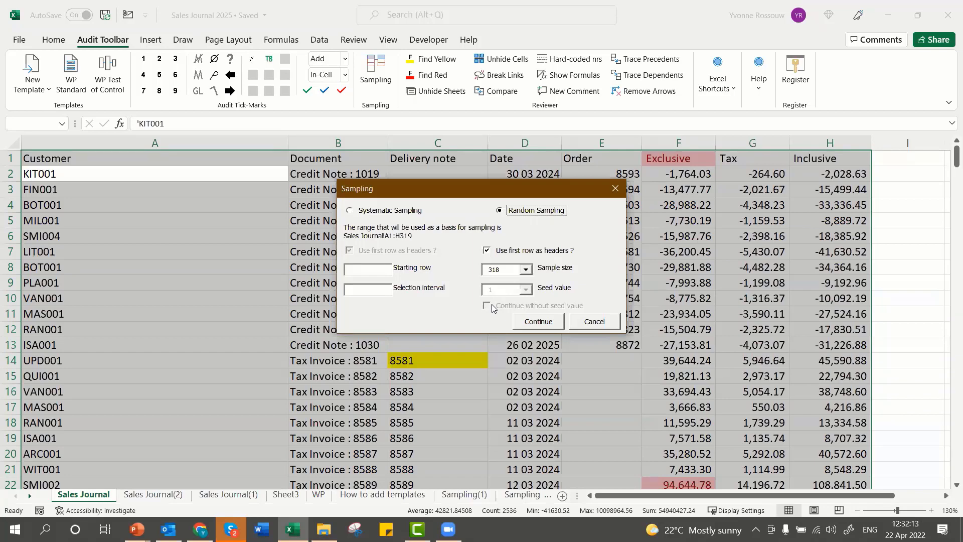
Step: Set the random sample size to 15
click(525, 269)
drag(550, 333, 551, 274)
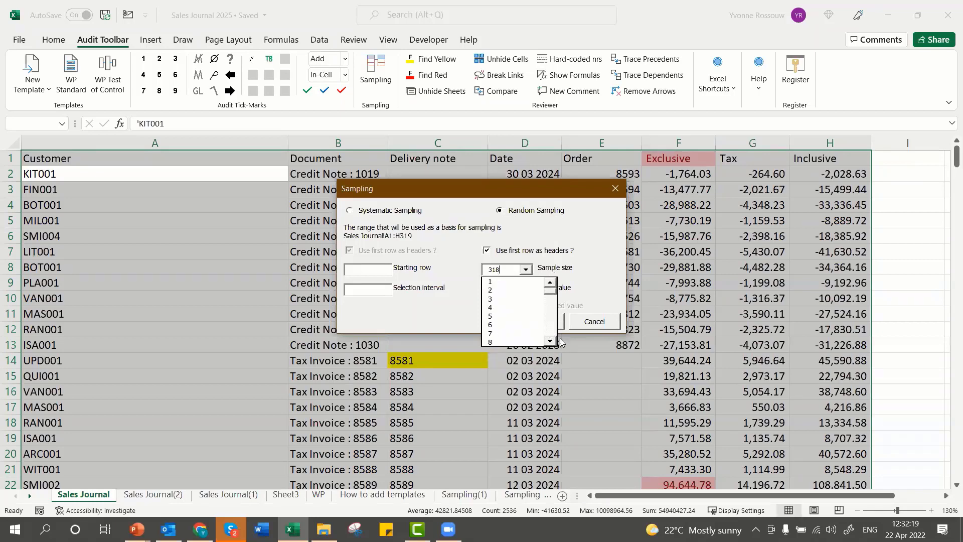
click(550, 342)
click(550, 342)
click(550, 342)
click(550, 342)
click(550, 342)
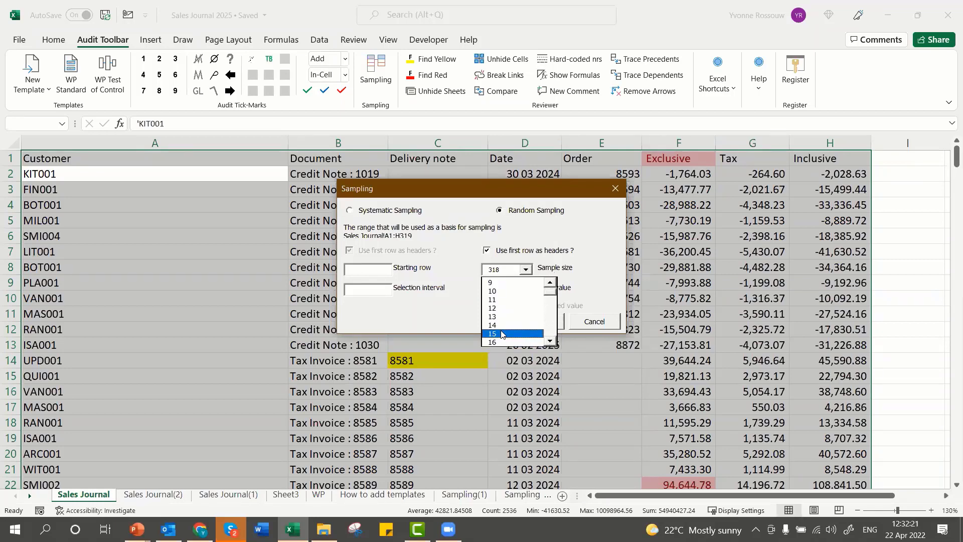
click(521, 334)
Step: Set the seed value to 5 and generate the random sample
click(525, 289)
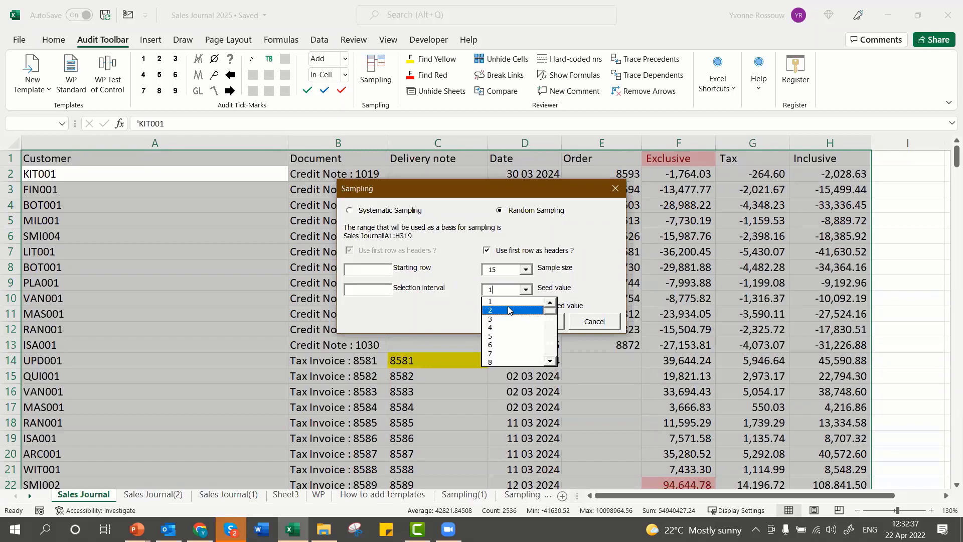
click(510, 335)
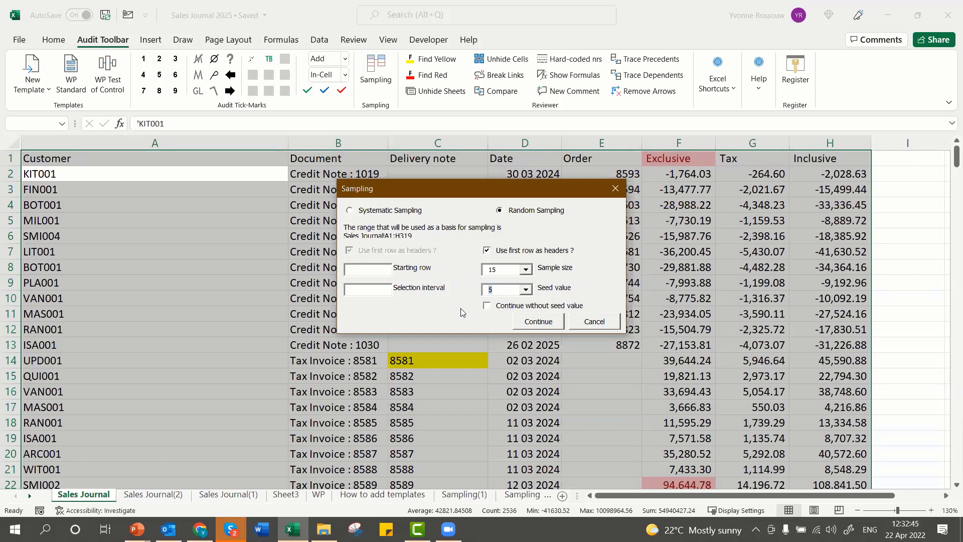
click(502, 288)
click(536, 322)
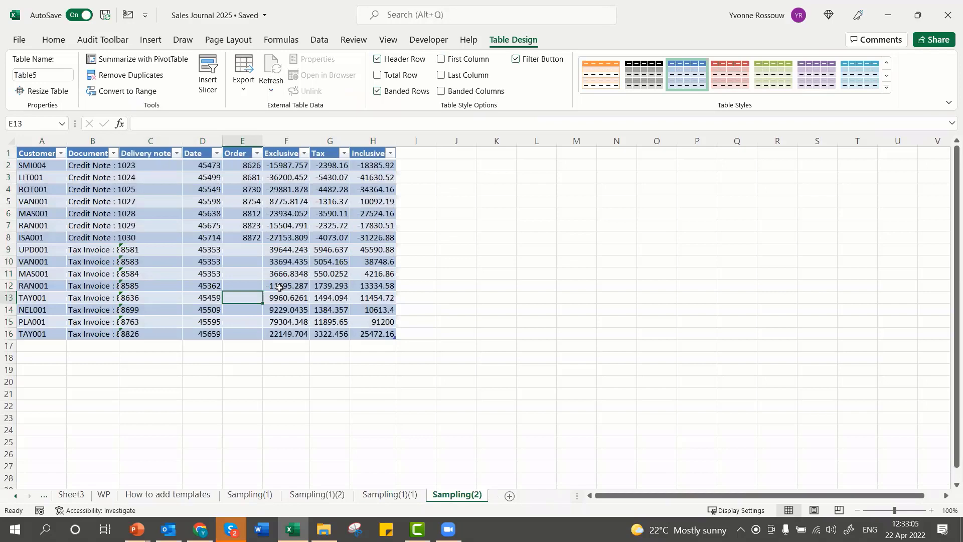
Step: Return to the Sales Journal sheet, find its yellow-highlighted cells and go to the match in C318
click(106, 39)
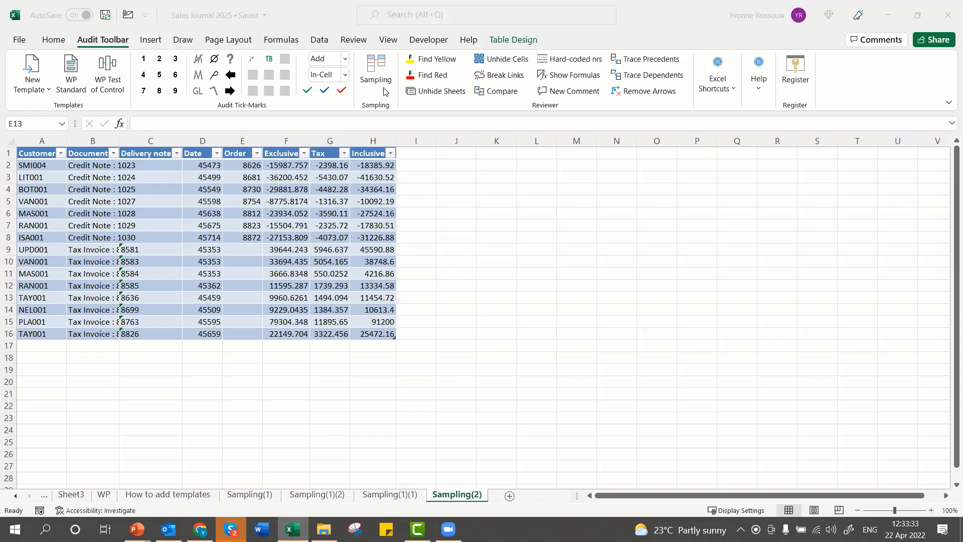
click(427, 213)
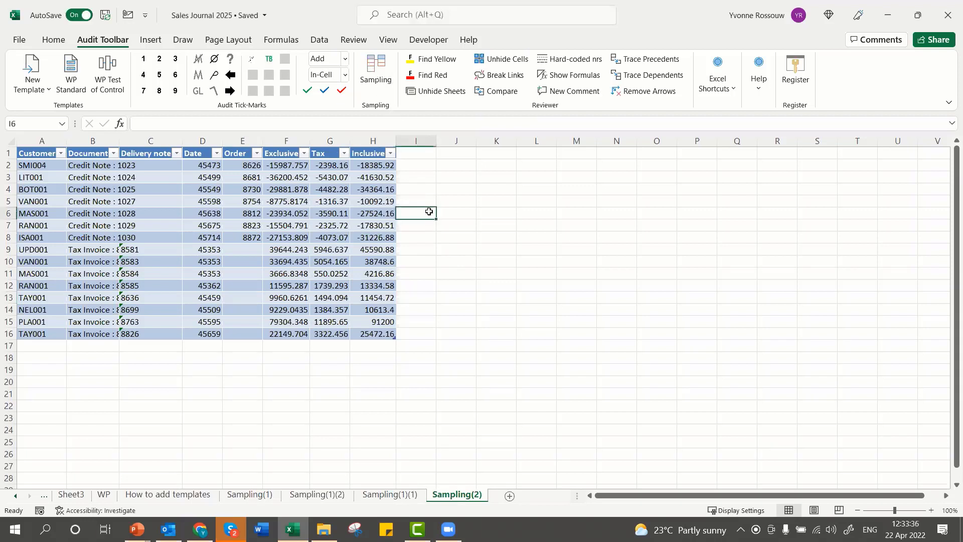
click(14, 498)
click(14, 498)
click(84, 495)
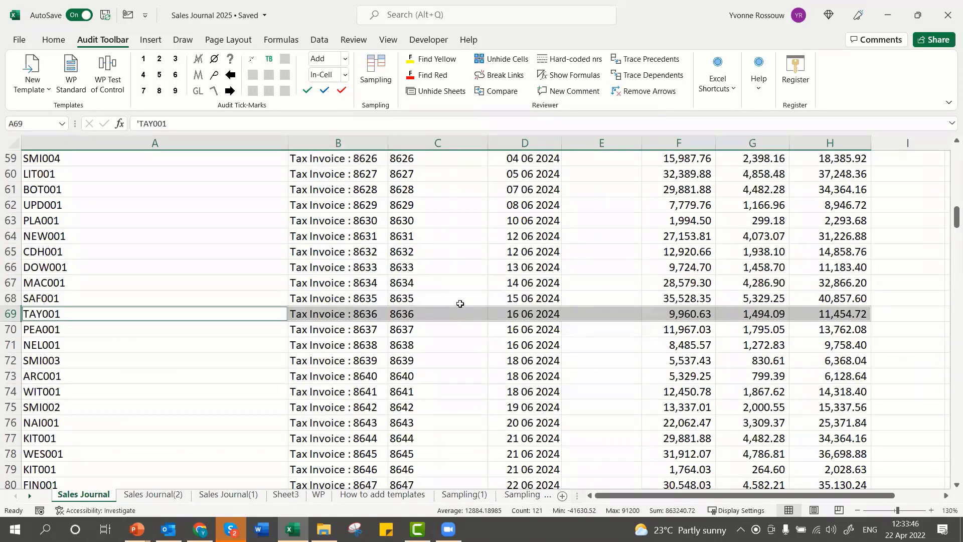
scroll(449, 284, up, 13)
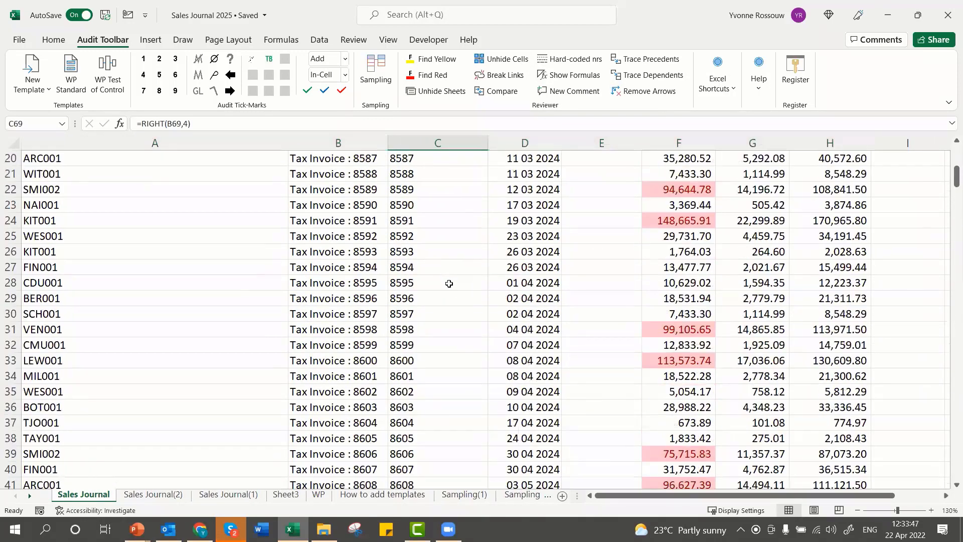
scroll(448, 283, up, 6)
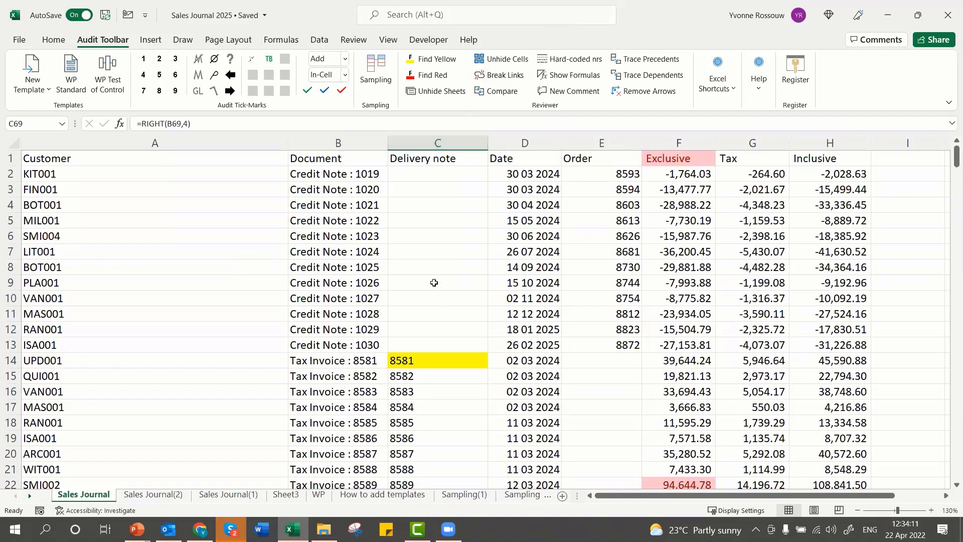
click(424, 59)
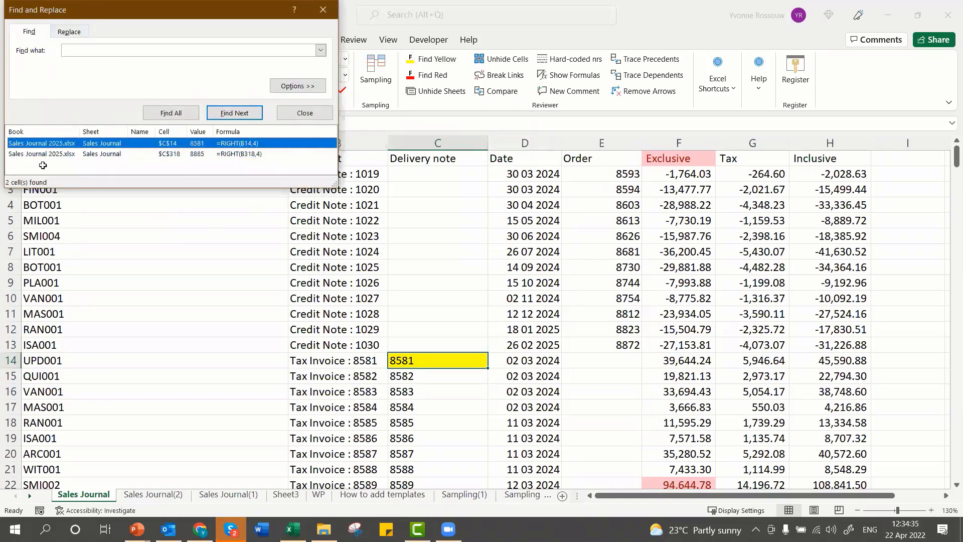
click(59, 155)
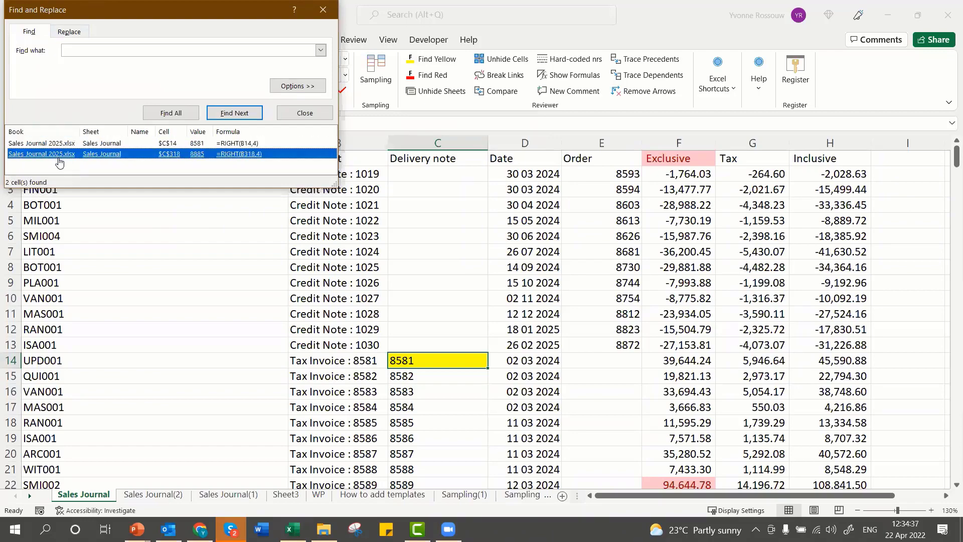
Step: Go to the yellow match in C14, and find the red-highlighted cells in the Sales Journal sheet
click(52, 144)
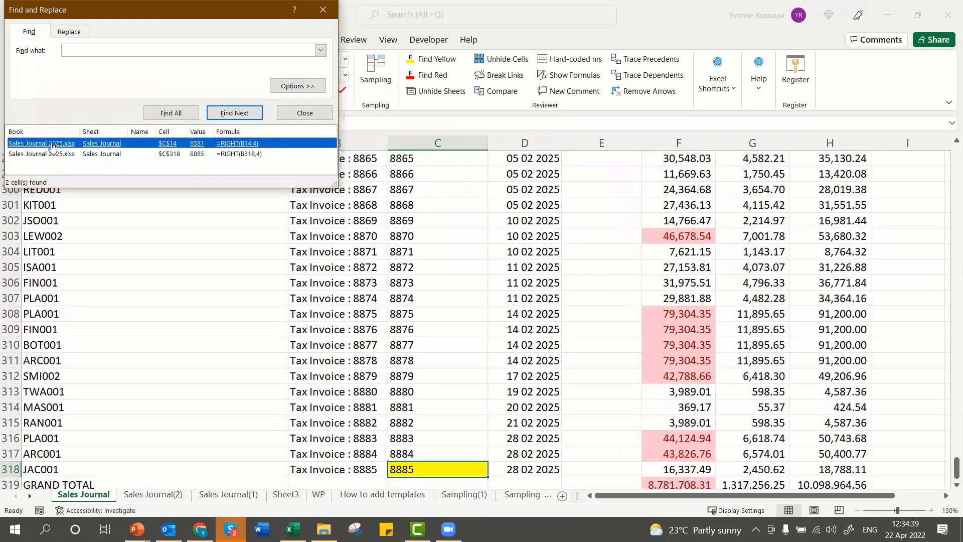
click(52, 143)
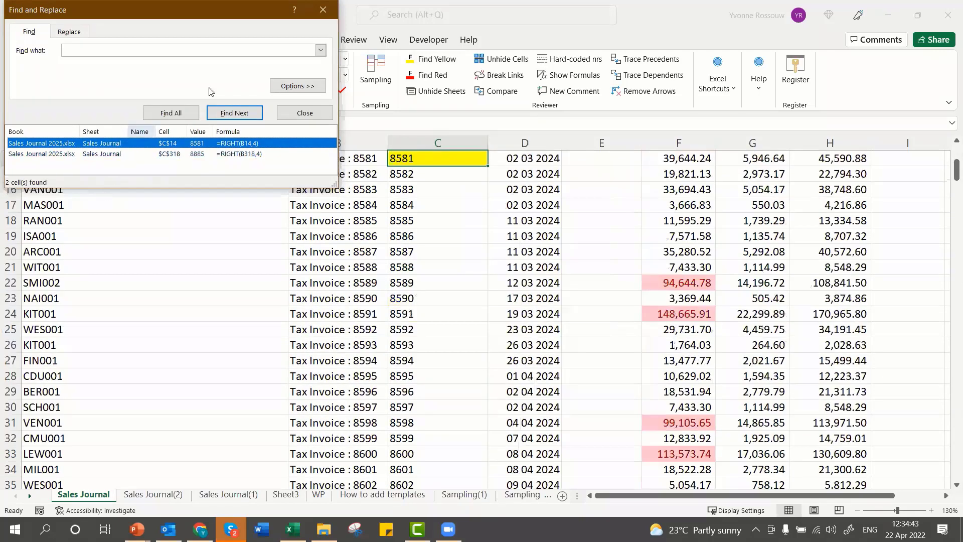
click(324, 10)
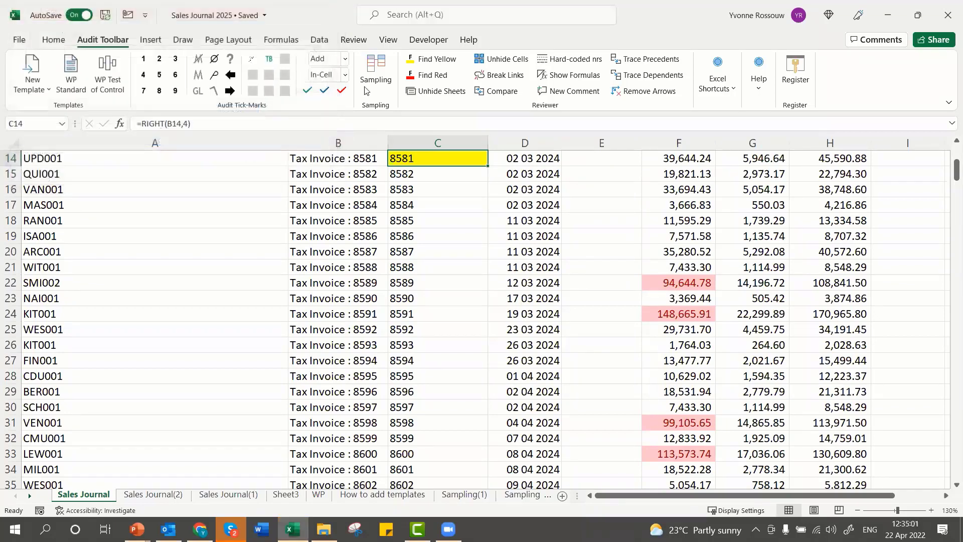
click(422, 79)
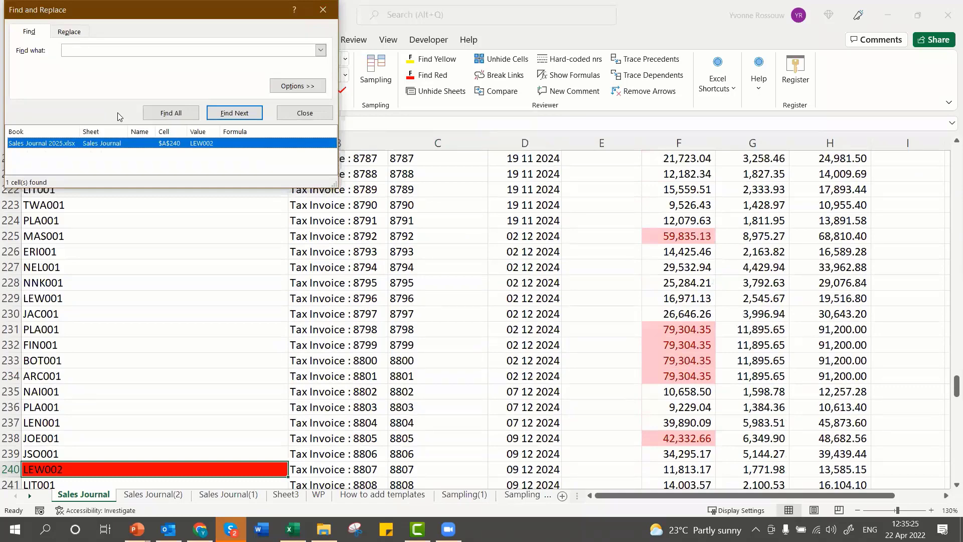
click(328, 11)
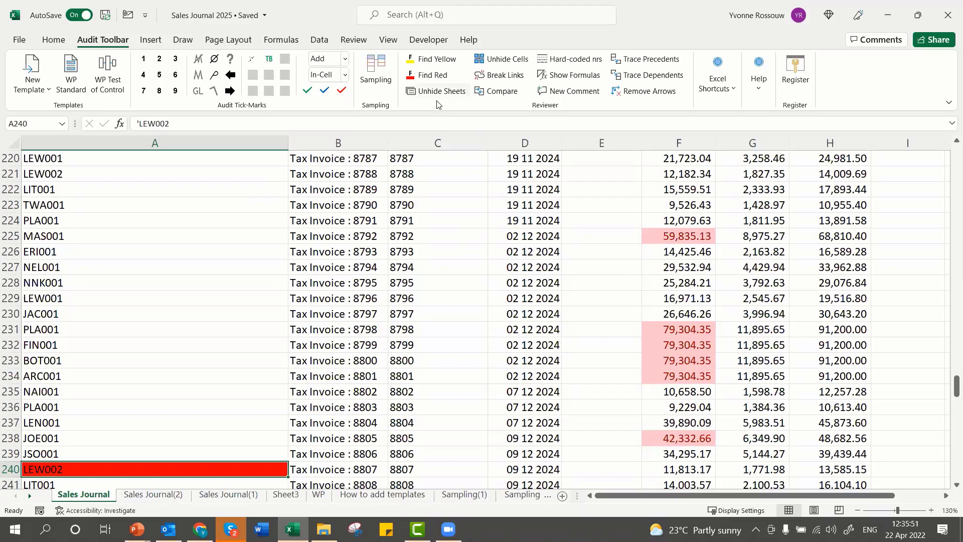
Step: Hide the WP, Sheet3 and Sales Journal(1) sheets
right_click(319, 499)
key(Escape)
click(288, 498)
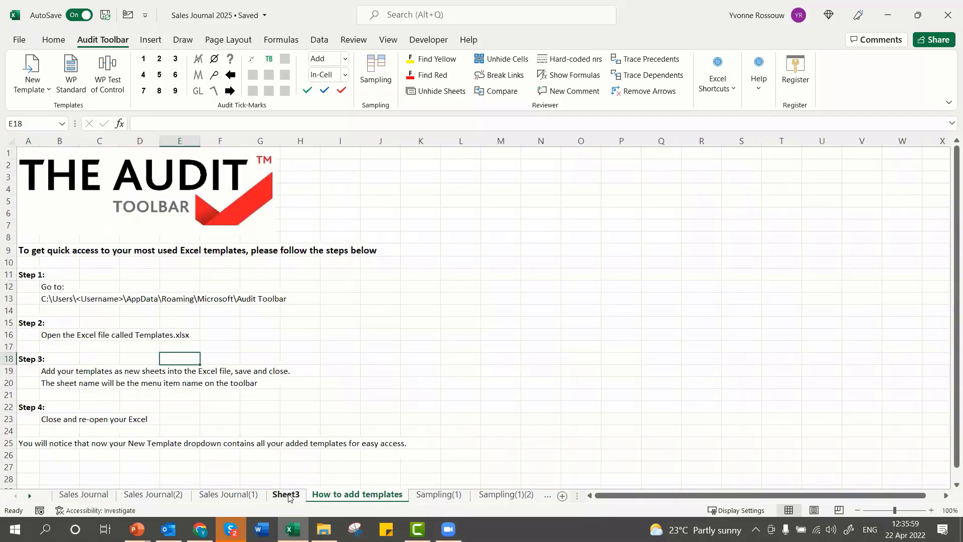
right_click(288, 499)
click(319, 450)
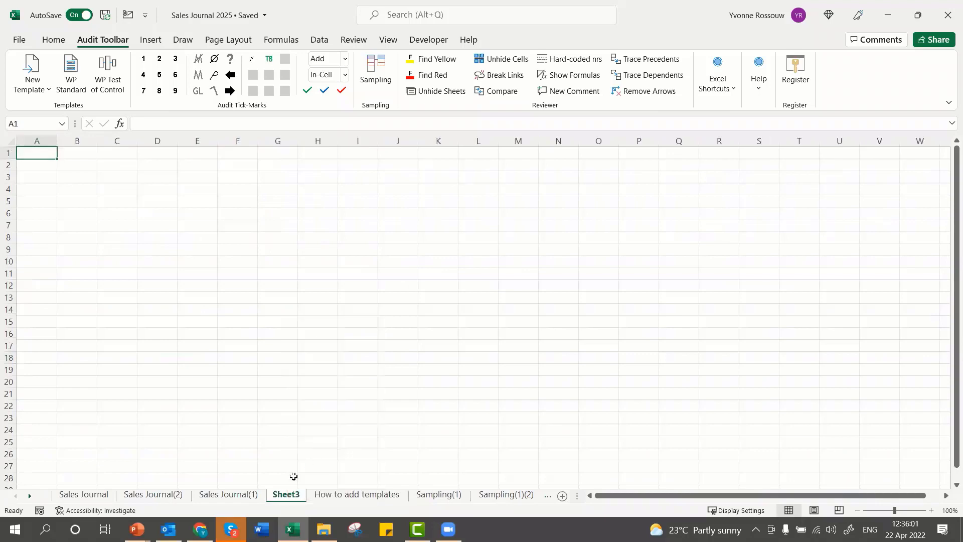
click(236, 497)
right_click(237, 498)
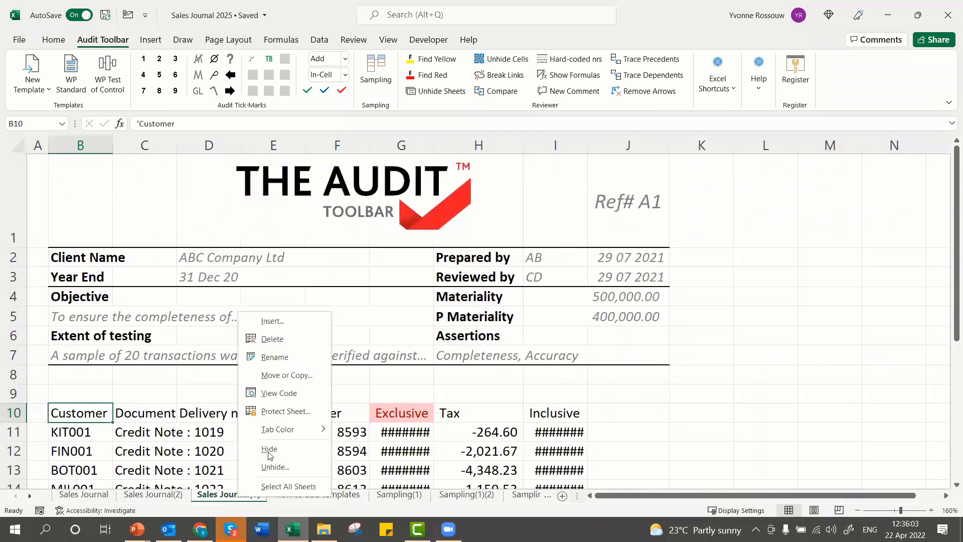
click(271, 453)
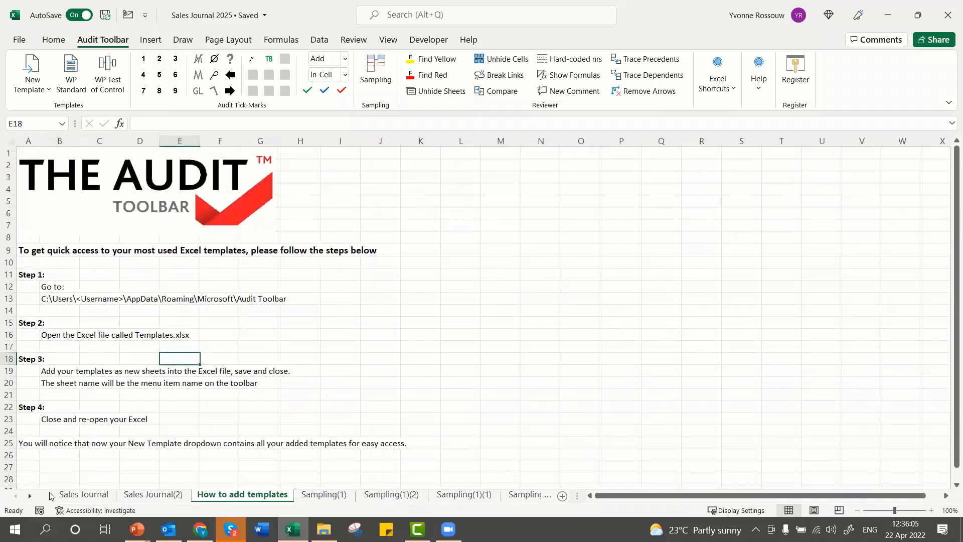
Step: Return to the Sales Journal sheet and view the list of hidden sheets without unhiding any
click(82, 496)
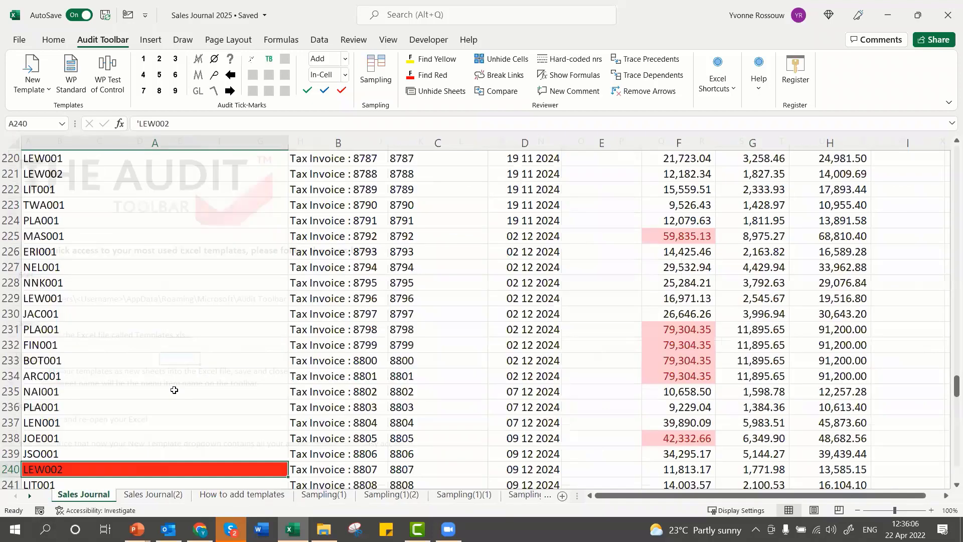
right_click(91, 496)
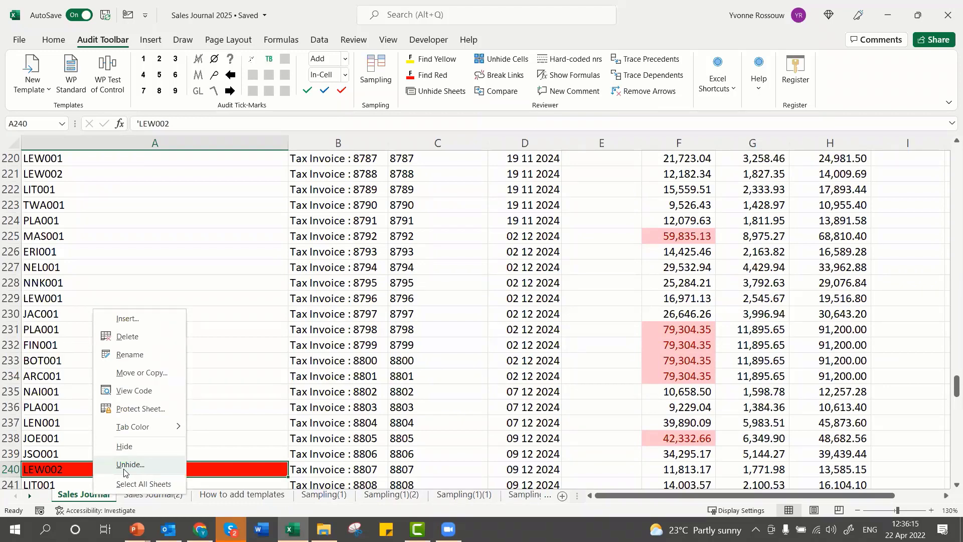
click(123, 464)
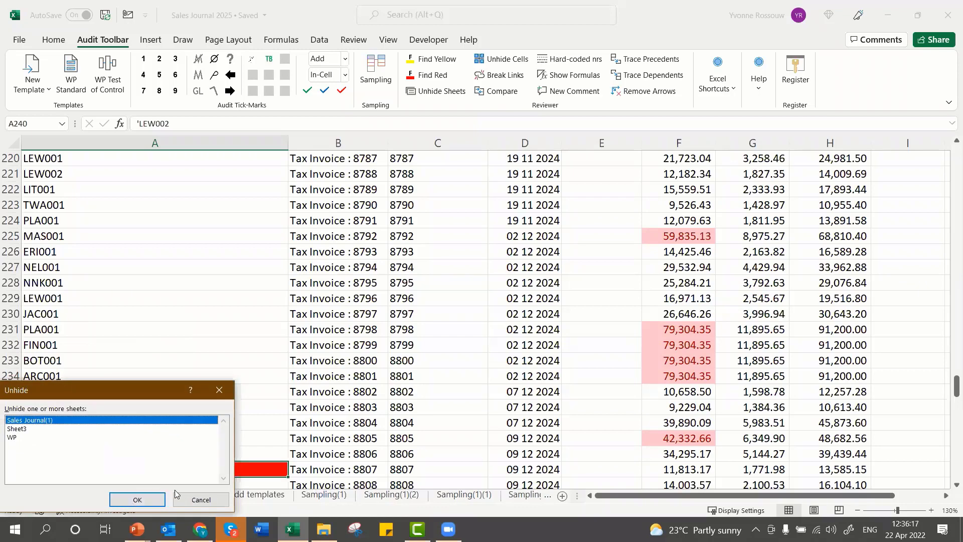
click(193, 499)
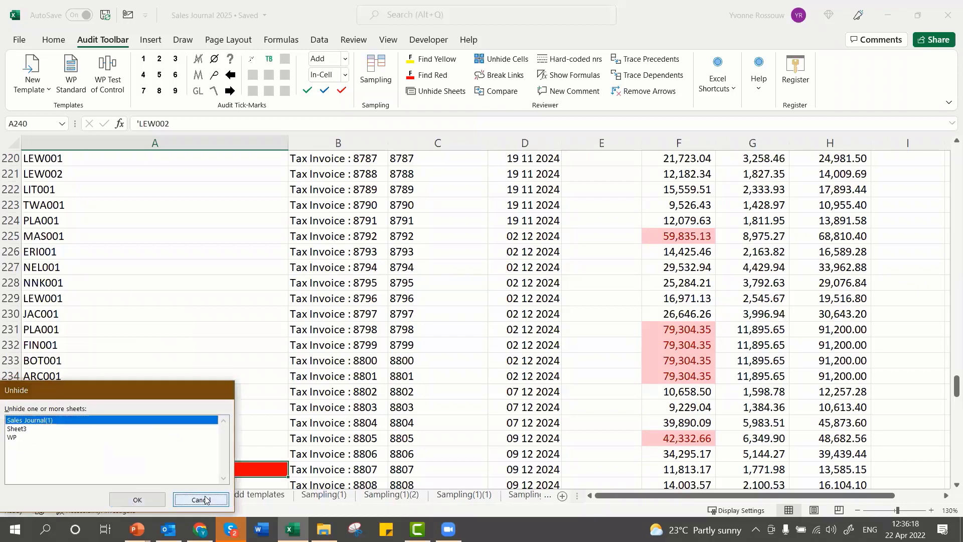
Step: Unhide all hidden sheets at once with Unhide Sheets and check the Unhide option on the Sales Journal sheet
click(426, 96)
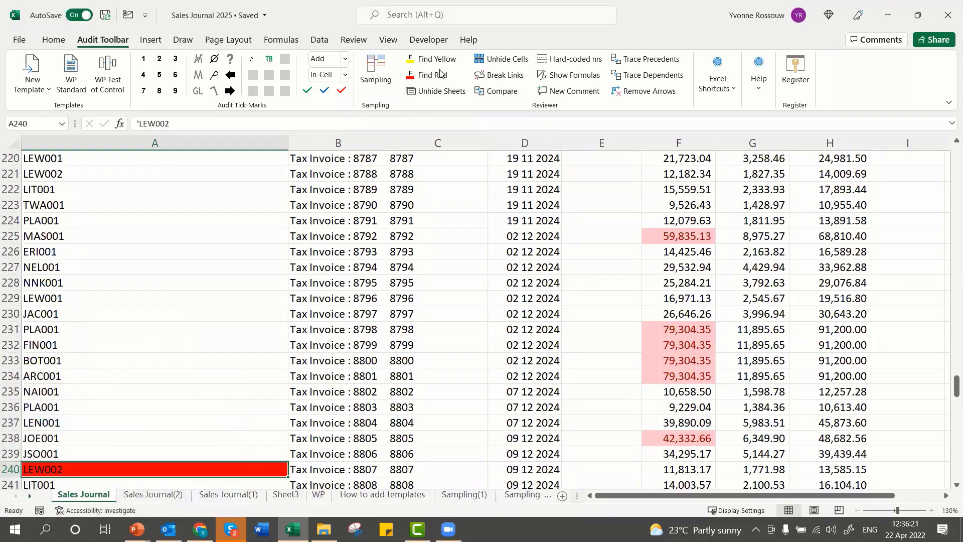
right_click(106, 493)
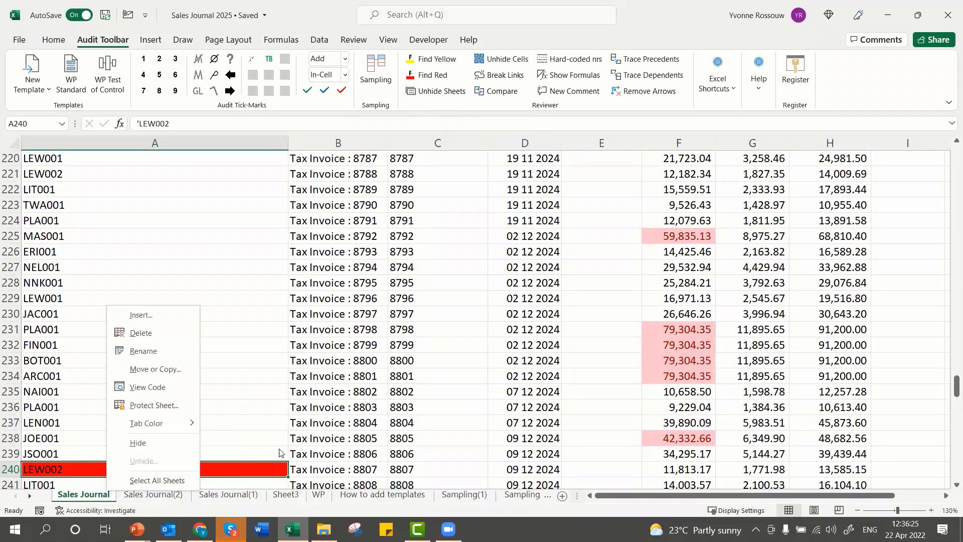
key(Escape)
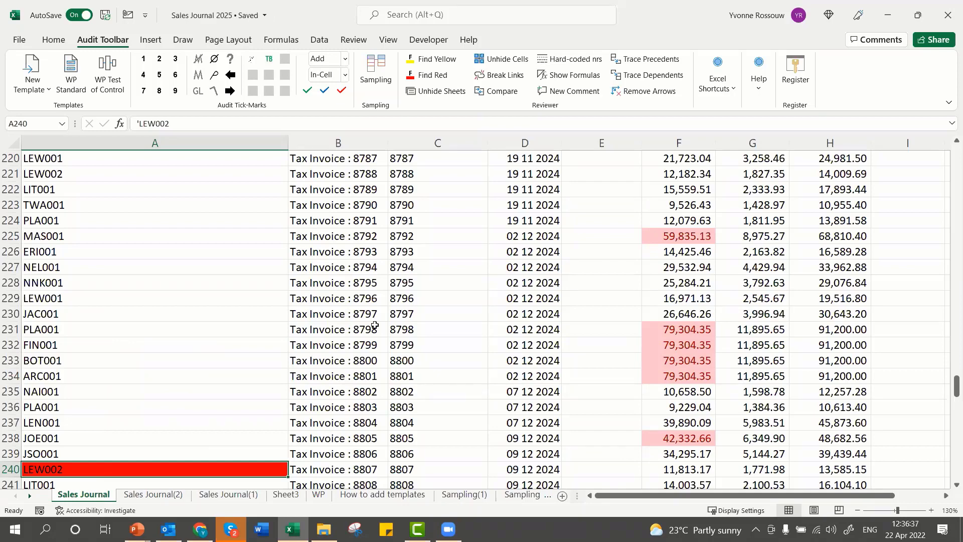
click(407, 251)
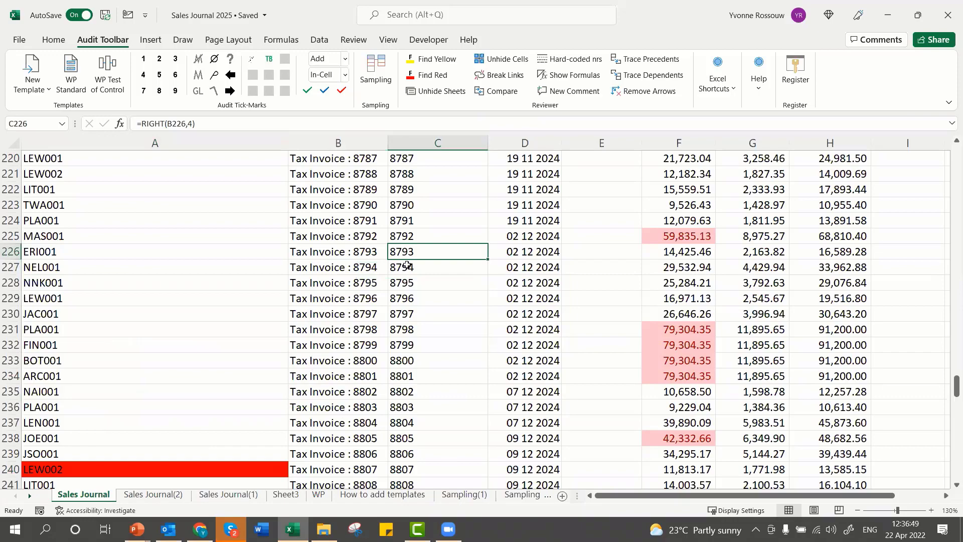
scroll(396, 263, up, 20)
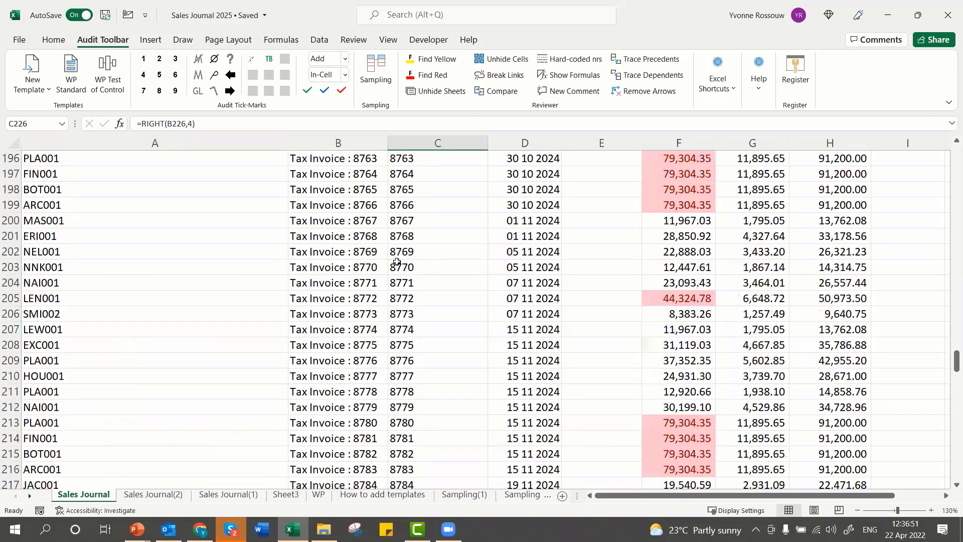
scroll(396, 256, up, 20)
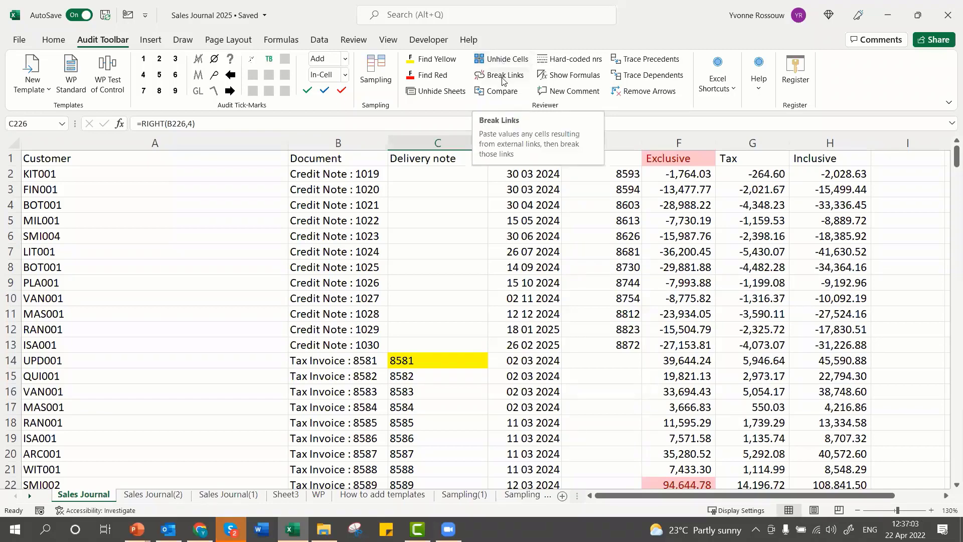
click(477, 215)
click(907, 221)
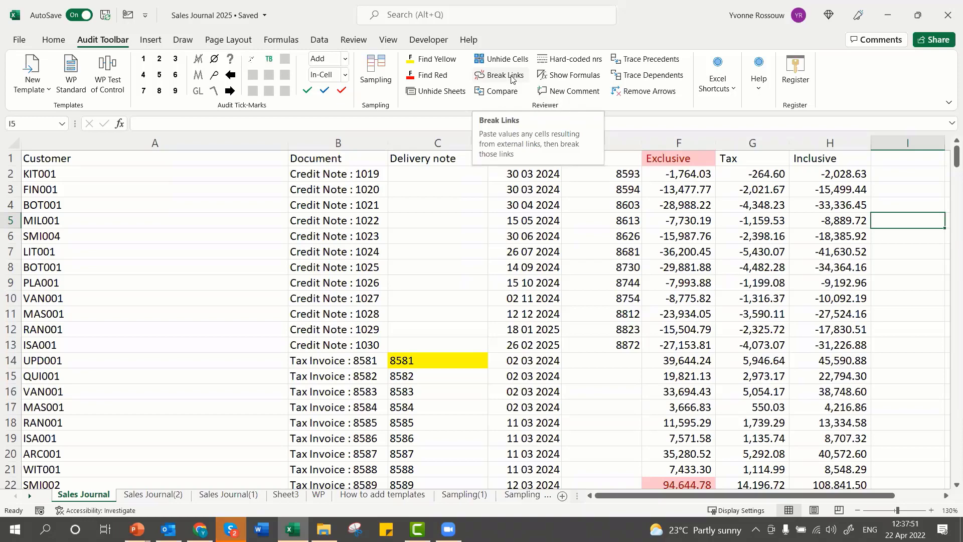
Step: Run the Hard-coded nrs check on the workbook and return to the Sales Journal without saving the report
click(566, 61)
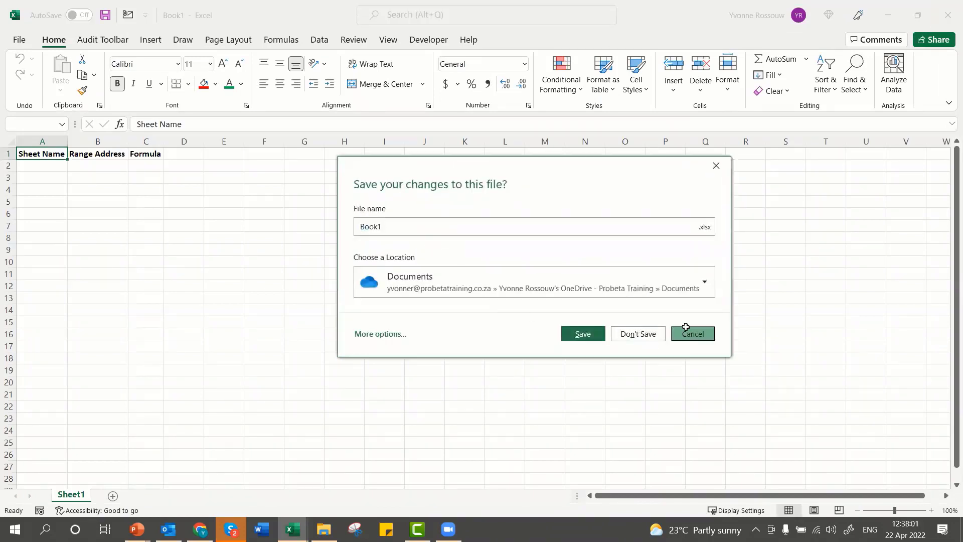
click(692, 332)
click(236, 476)
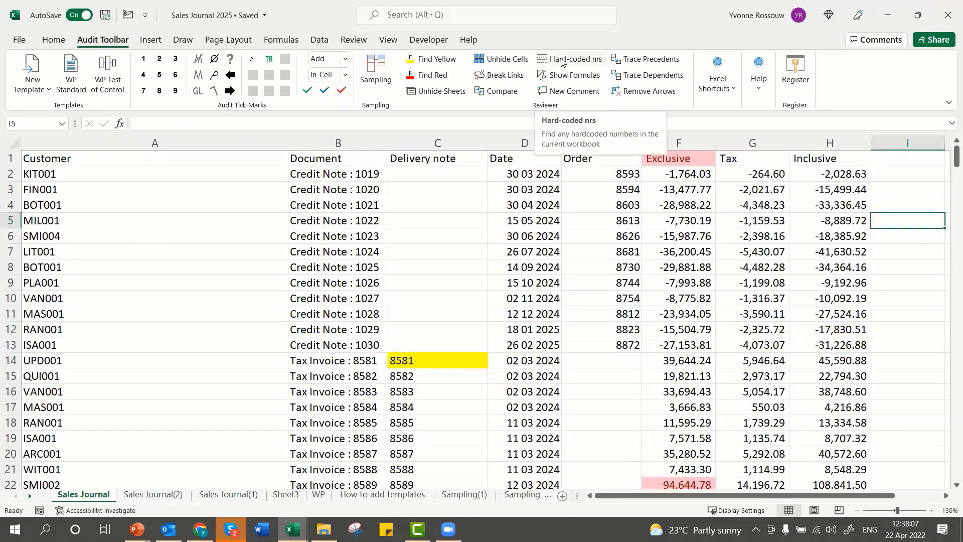
Step: Replace the hard-coded tax amount in G2 with the formula =F2*15/100, accepting the suggested formula correction
click(840, 174)
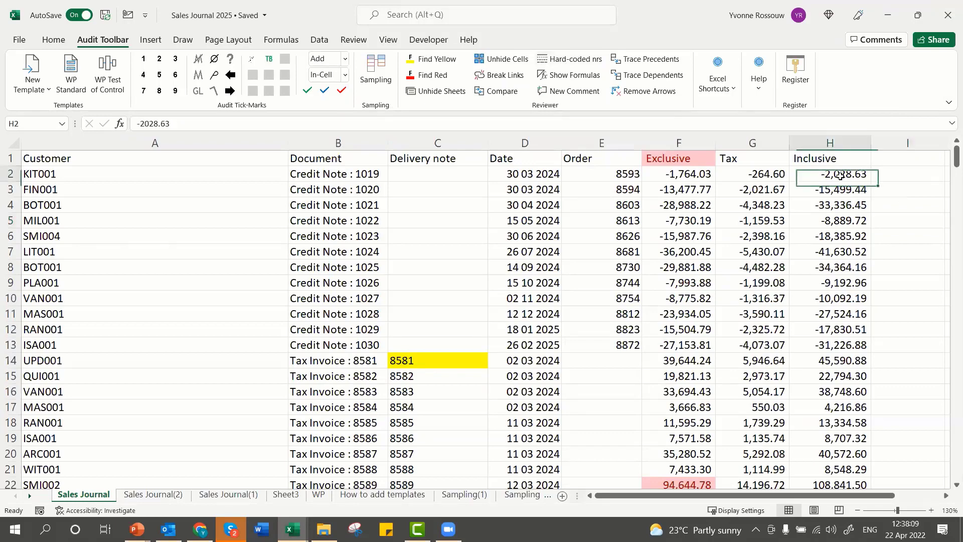
click(759, 184)
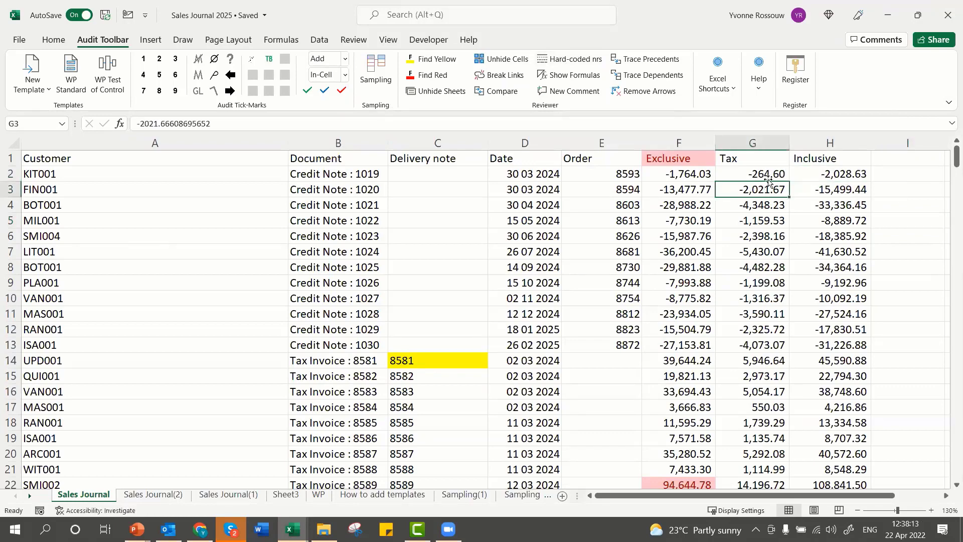
click(769, 171)
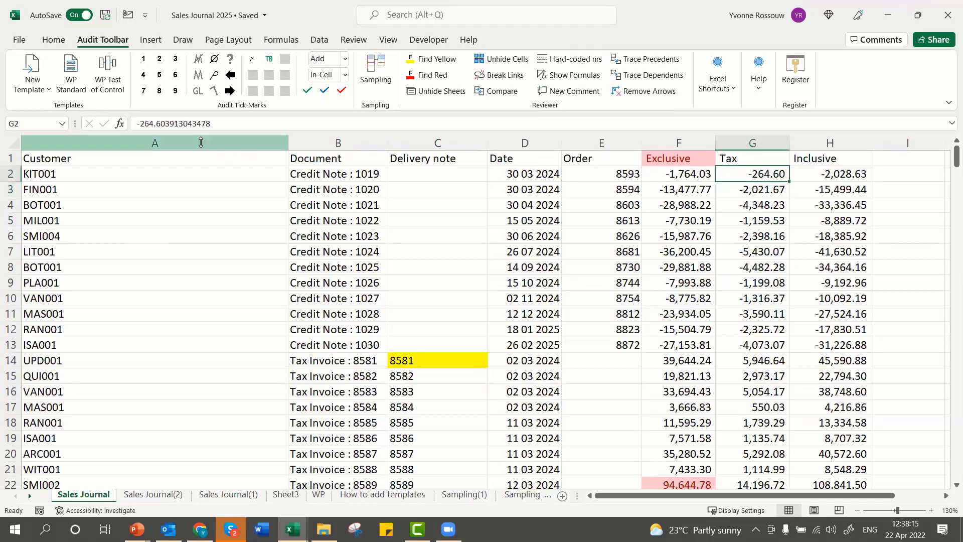
drag(215, 125, 43, 50)
text(=)
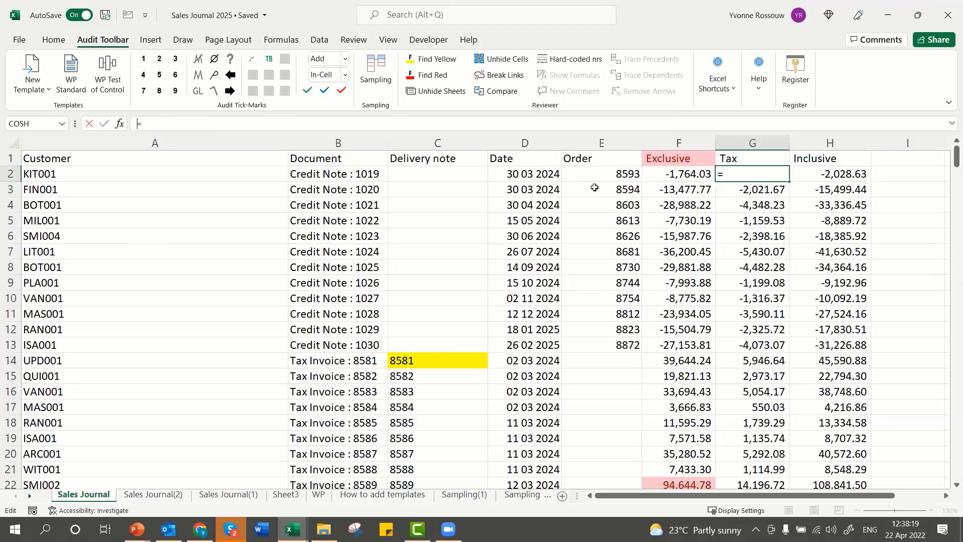
click(648, 176)
text(=F2*)
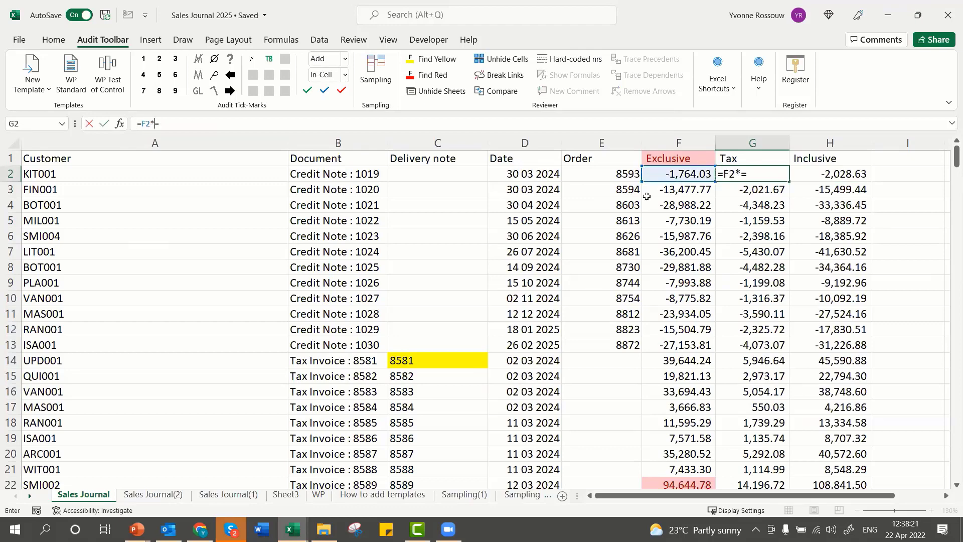
text(15/100)
key(Return)
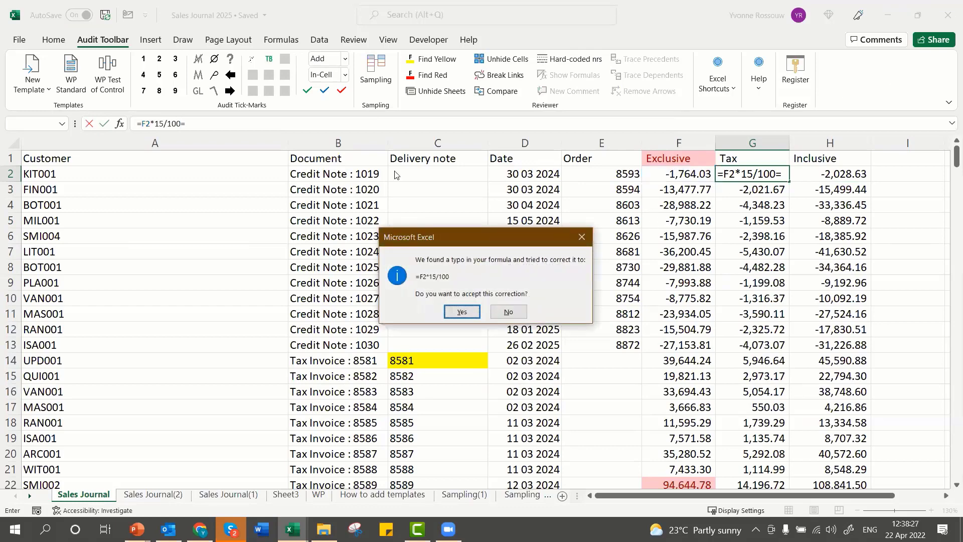
click(473, 311)
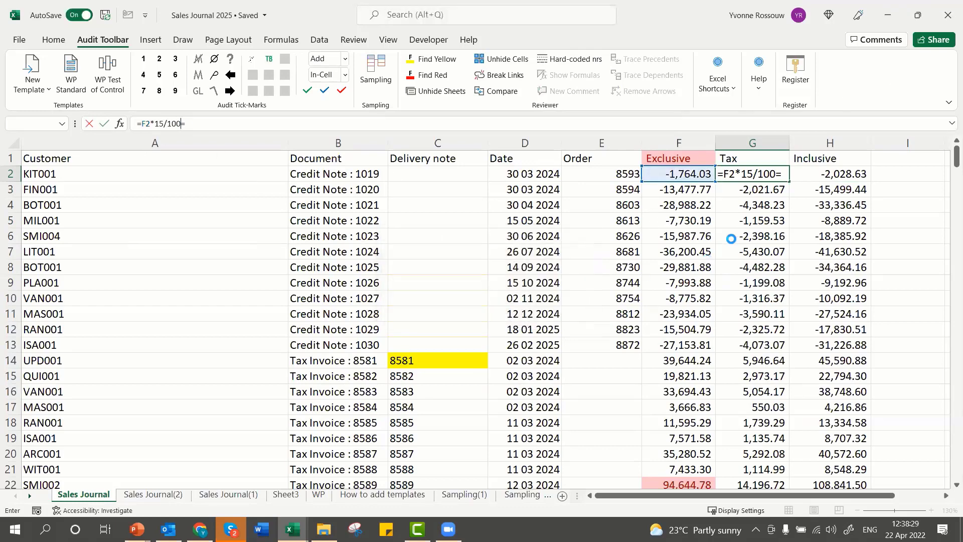
Step: Fill the G2 formula down the Tax column and check the copied formulas in G6 and G12
click(761, 179)
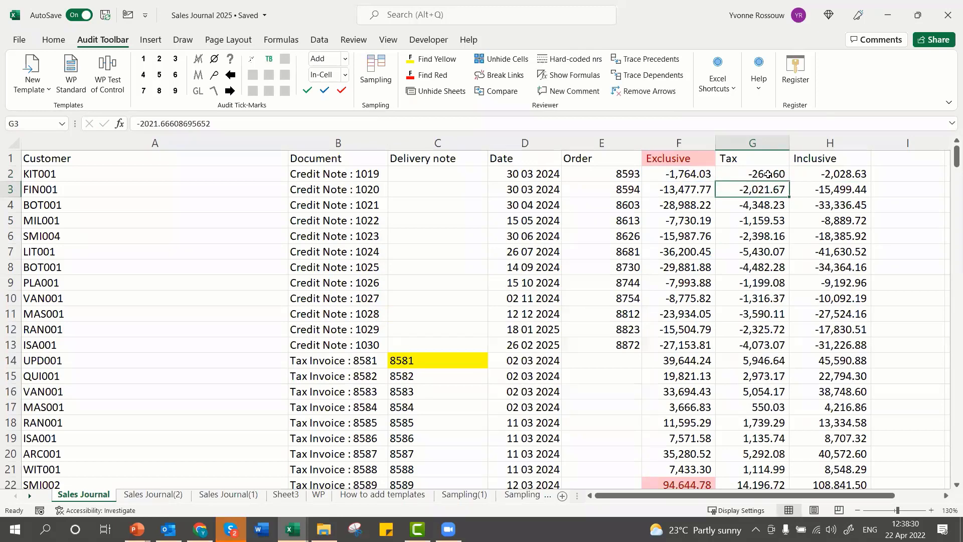
double_click(789, 183)
click(773, 235)
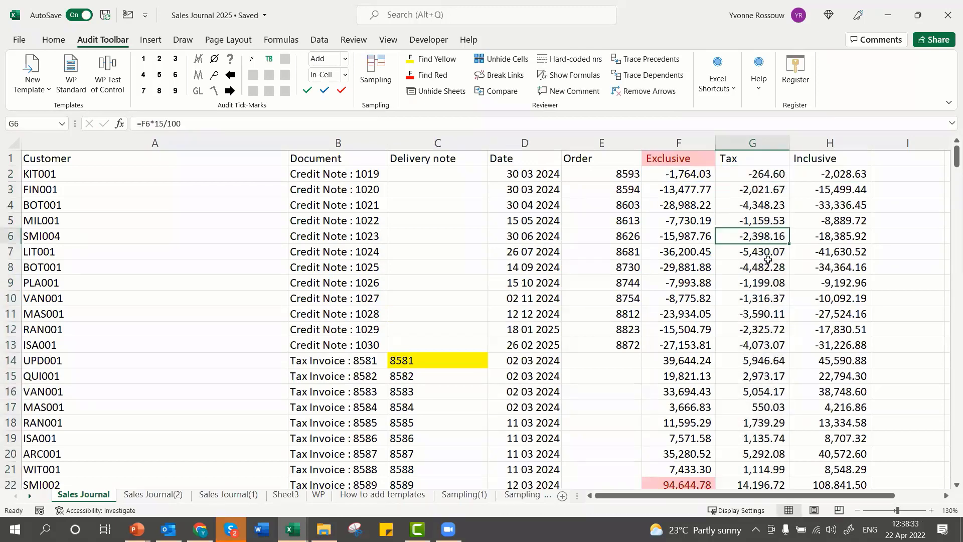
click(764, 326)
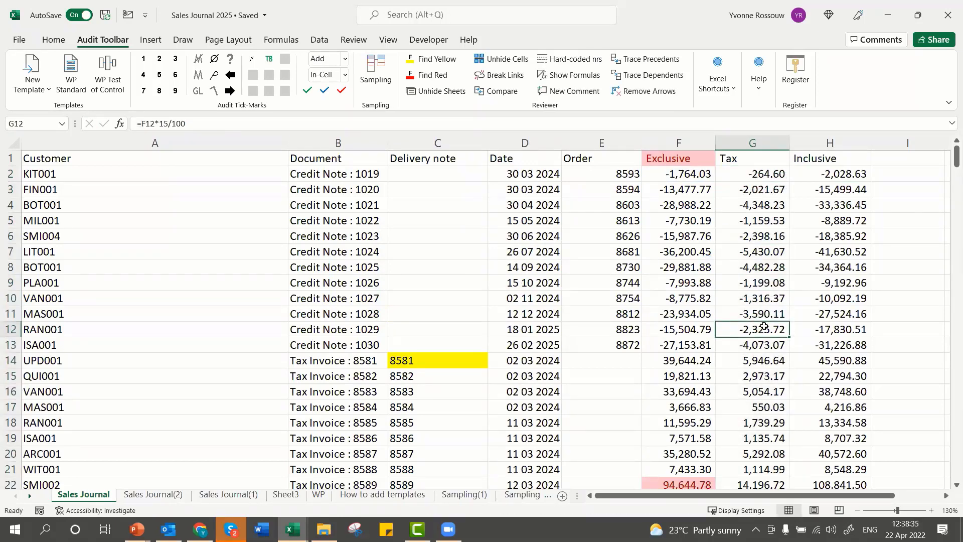
Step: Inspect the copied tax formulas in G51 and G52 of the Sales Journal, including the hard-coded 15 in G52
scroll(764, 326, down, 13)
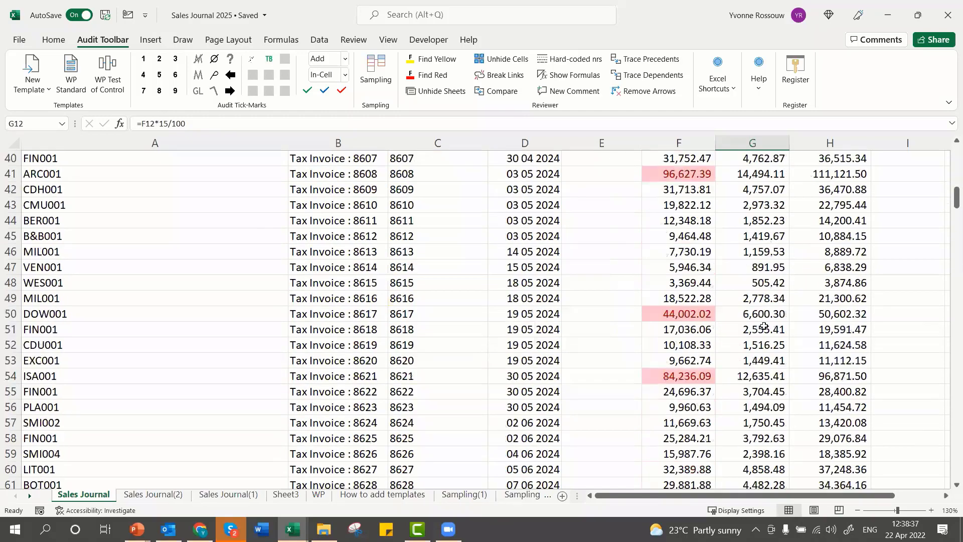
click(764, 326)
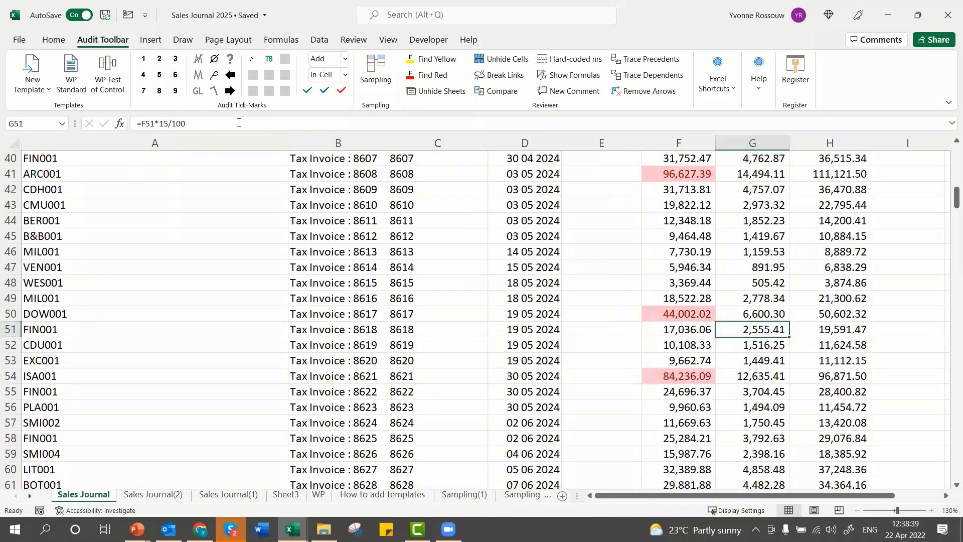
click(238, 122)
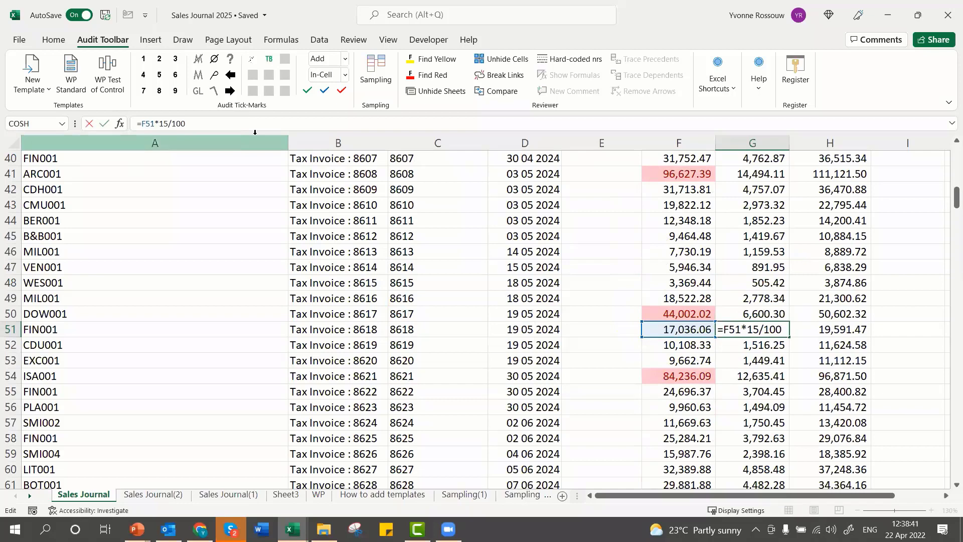
text(+)
key(Return)
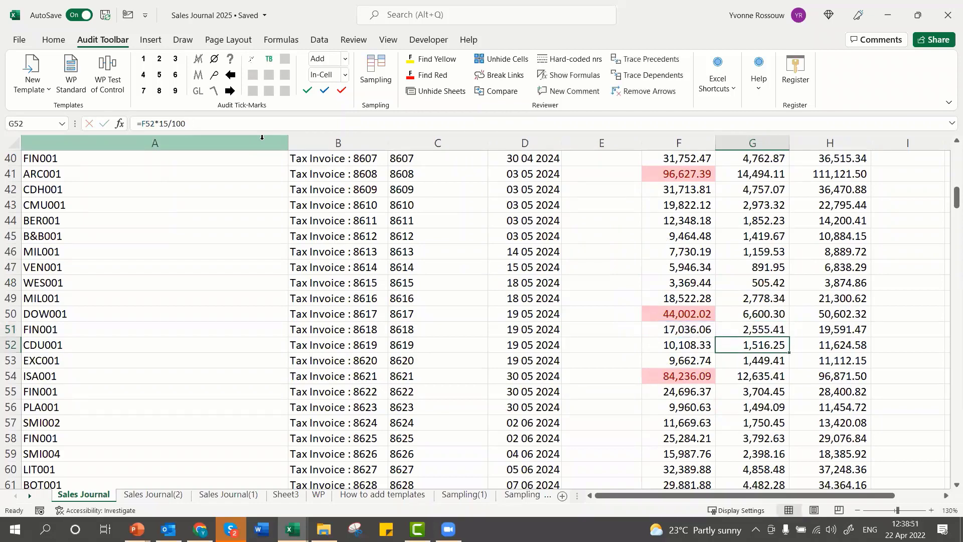
double_click(166, 124)
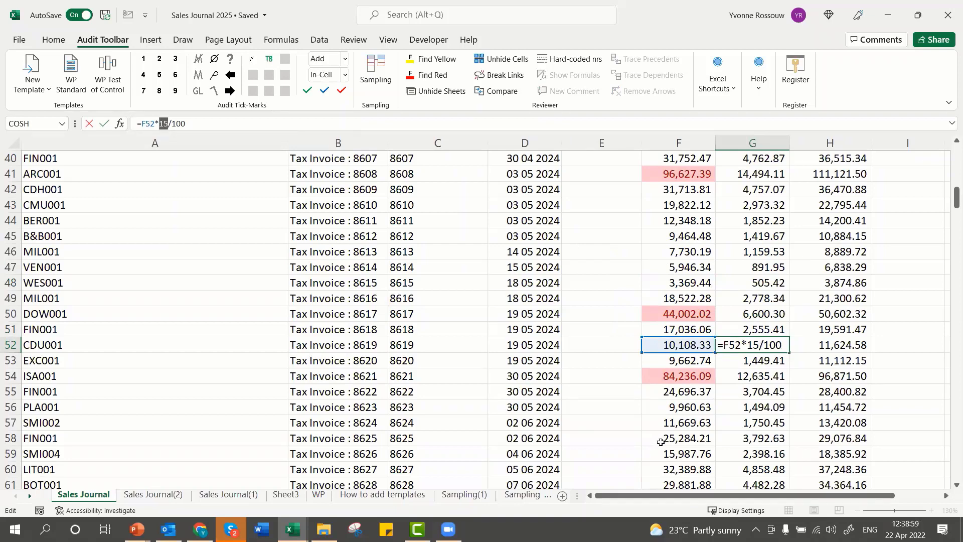
key(Return)
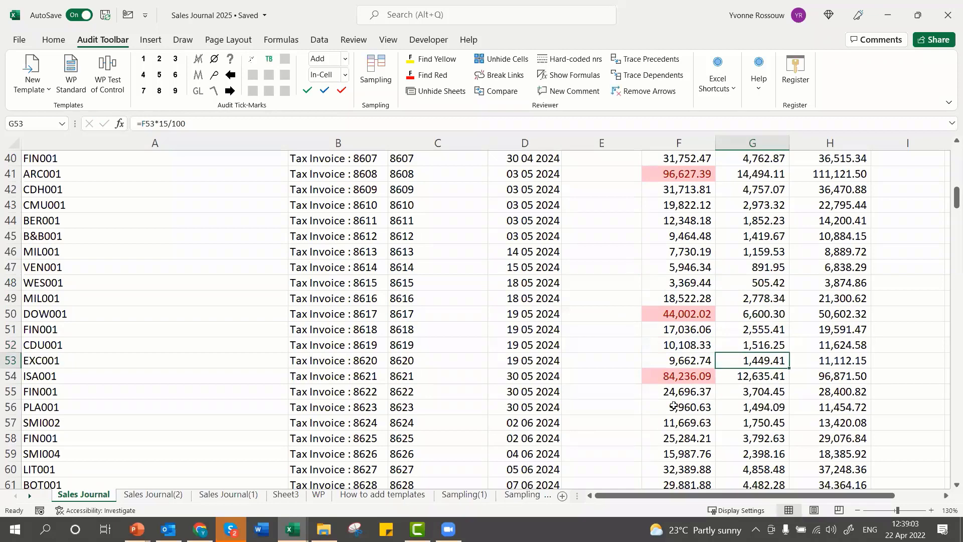
Step: Run the Hard-coded nrs check again, examine the listed Sales Journal formulas and close the report without saving it
click(570, 60)
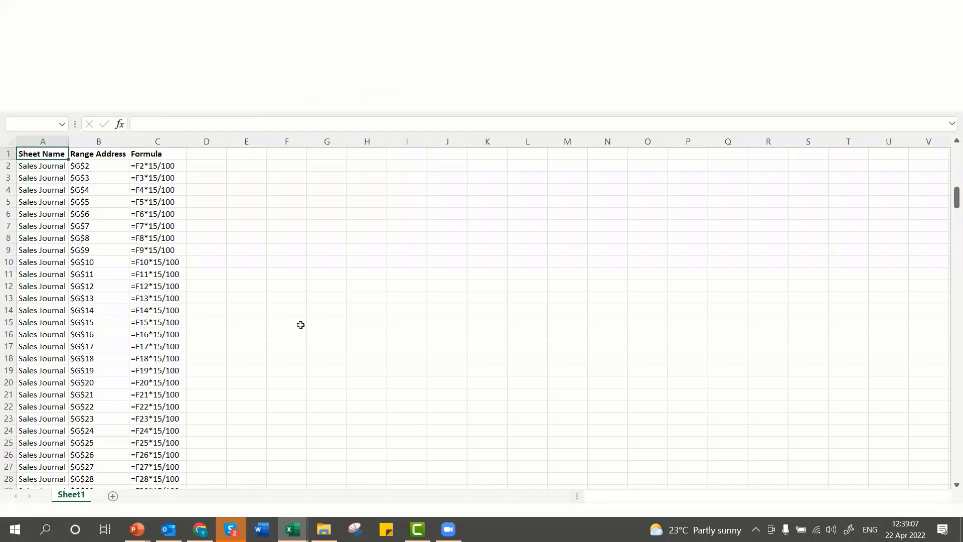
scroll(136, 249, down, 20)
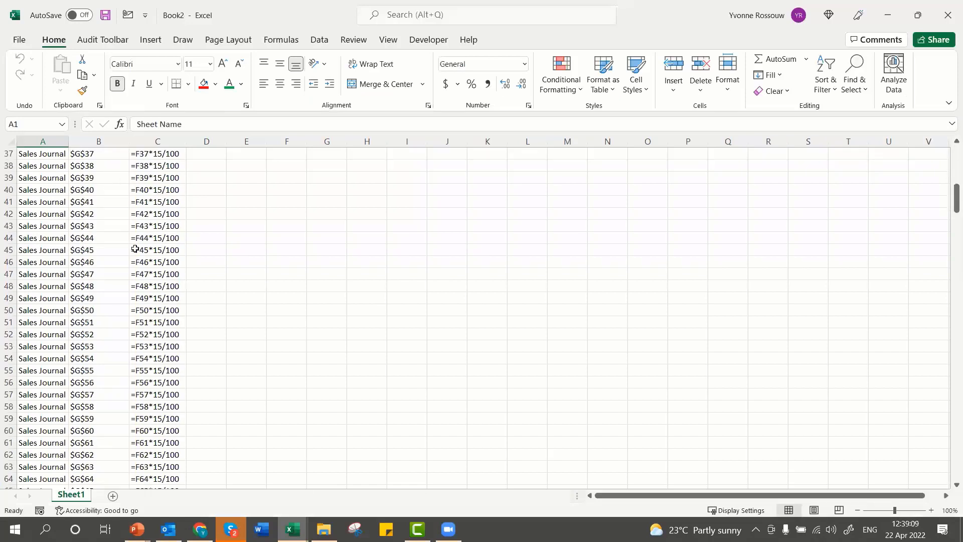
scroll(180, 312, down, 3)
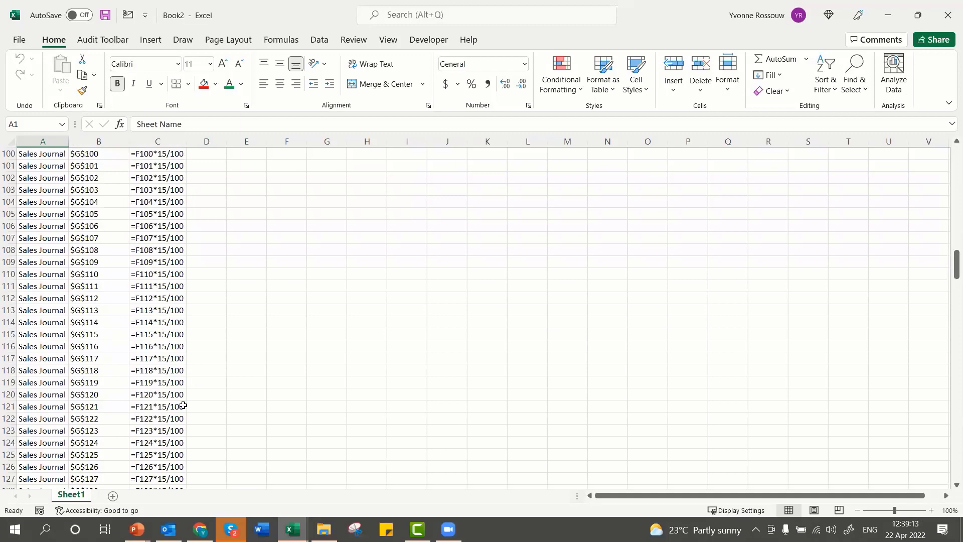
scroll(165, 362, down, 6)
scroll(164, 359, down, 20)
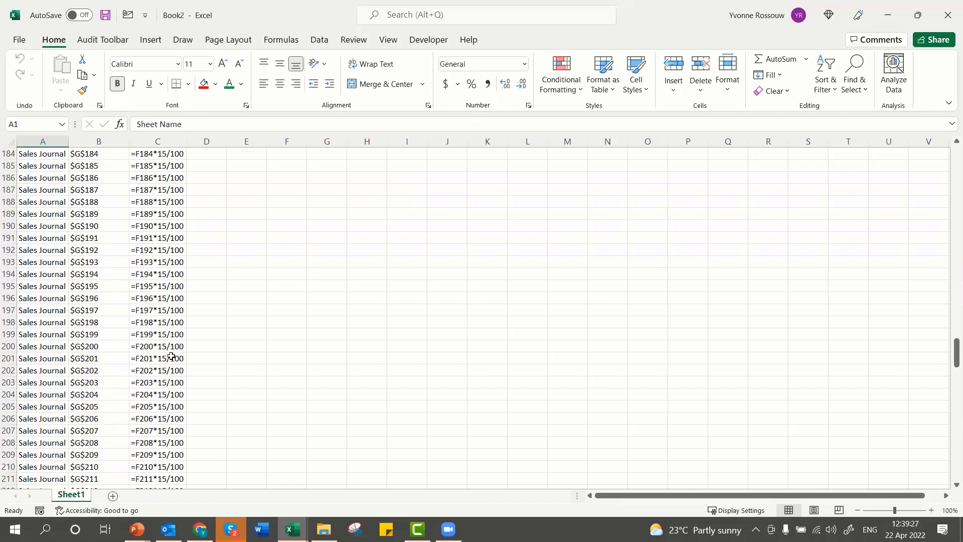
scroll(95, 280, up, 16)
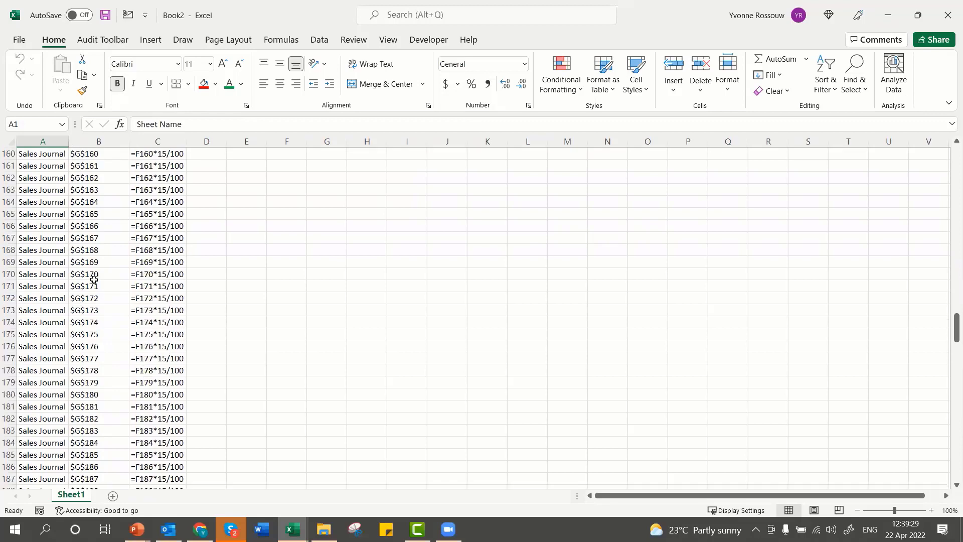
scroll(94, 280, up, 20)
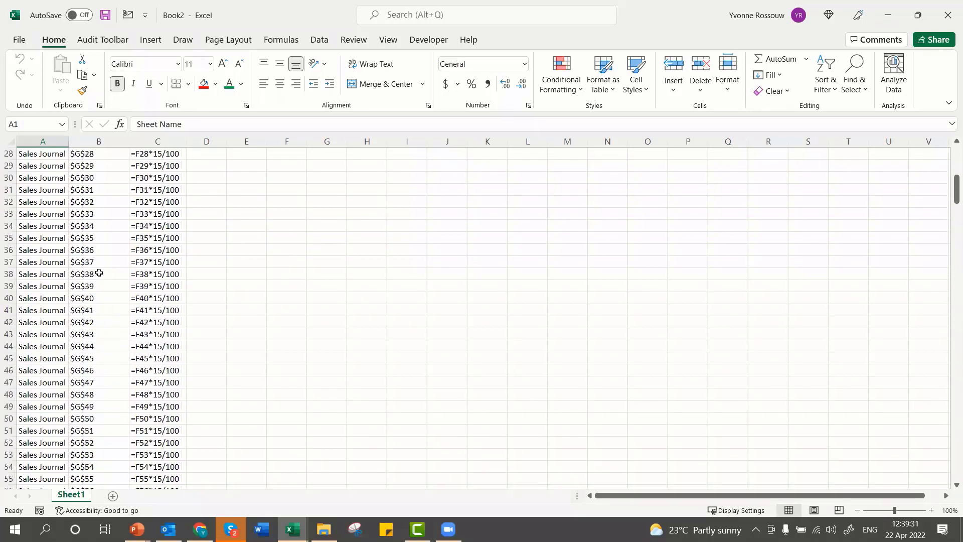
scroll(99, 272, up, 1)
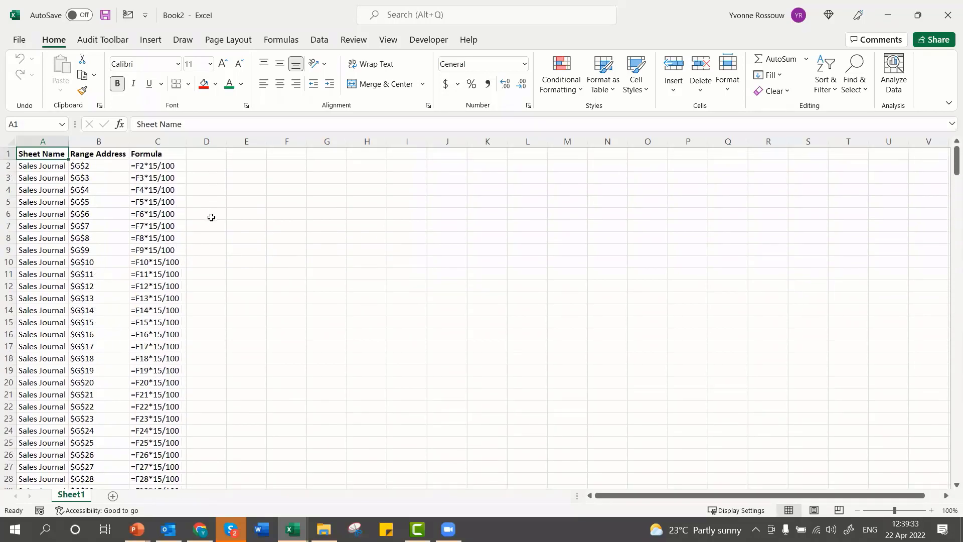
click(947, 15)
click(646, 336)
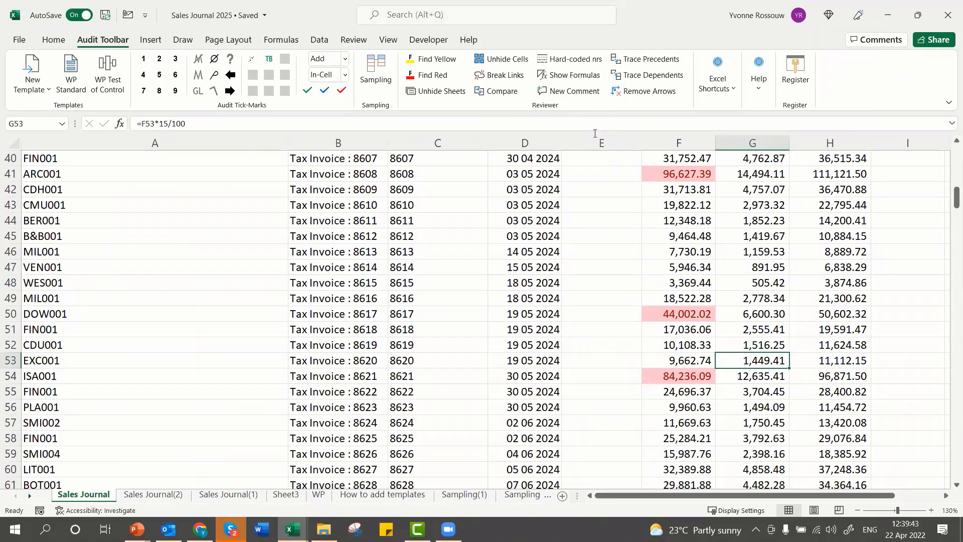
Step: Display the formulas on the Sales Journal sheet with Show Formulas and switch back to the values
click(582, 81)
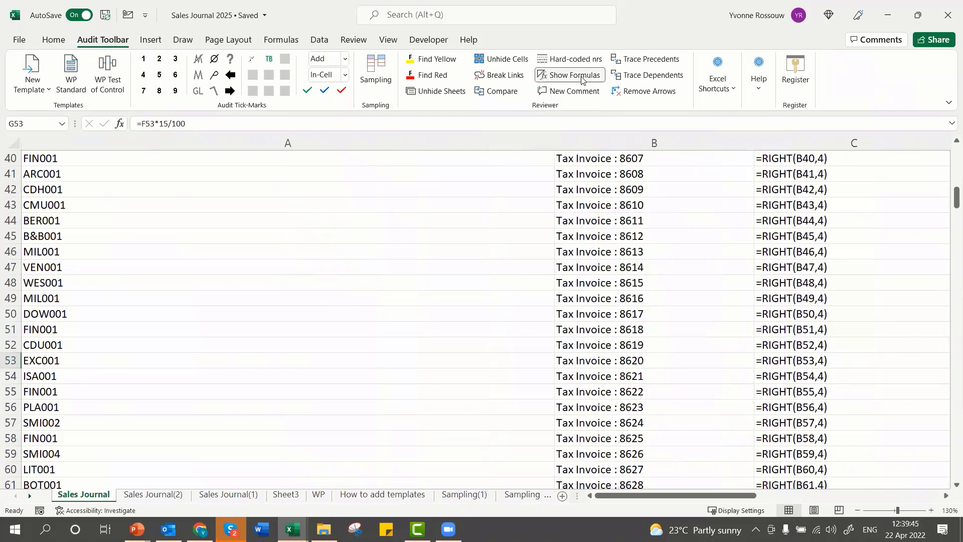
click(582, 81)
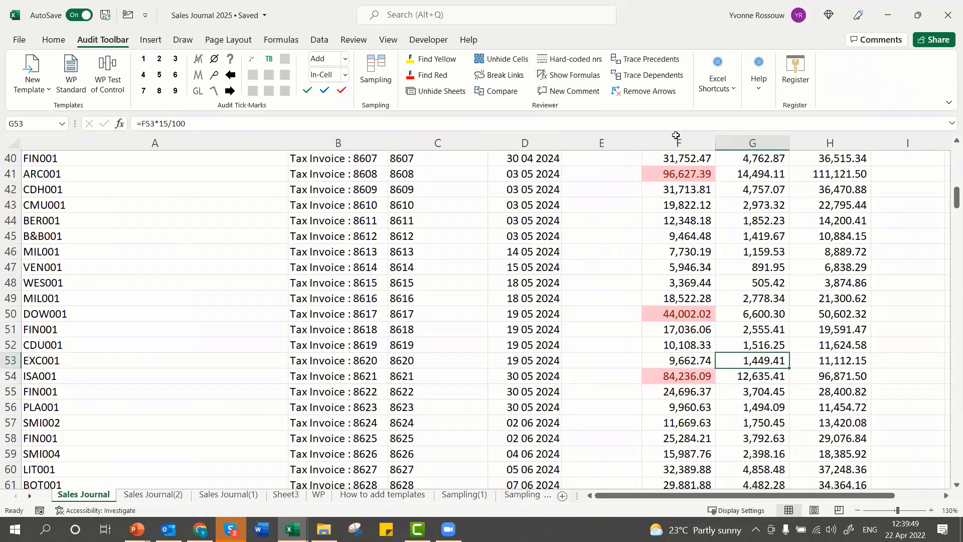
Step: Trace the precedents of the tax formula in G46 and remove the tracer arrow
click(663, 252)
click(748, 250)
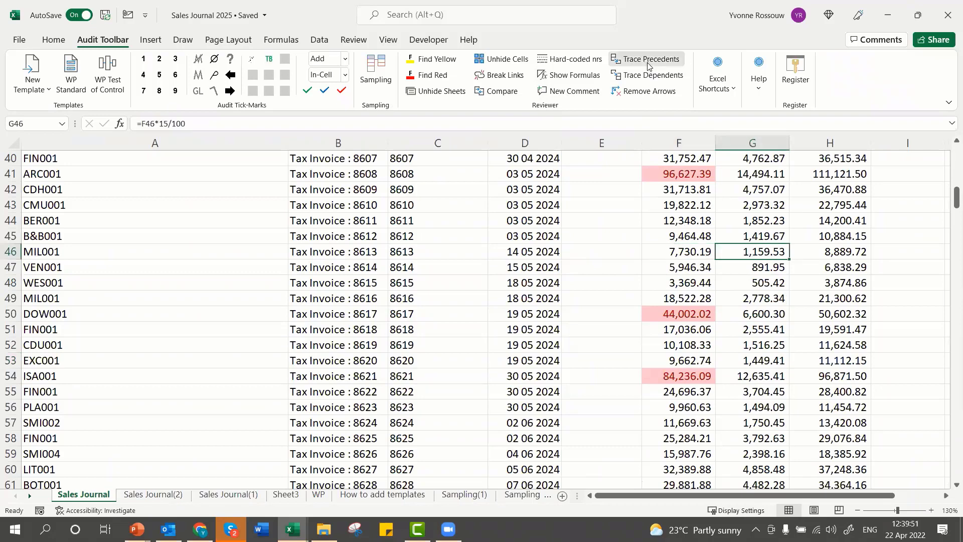
click(648, 64)
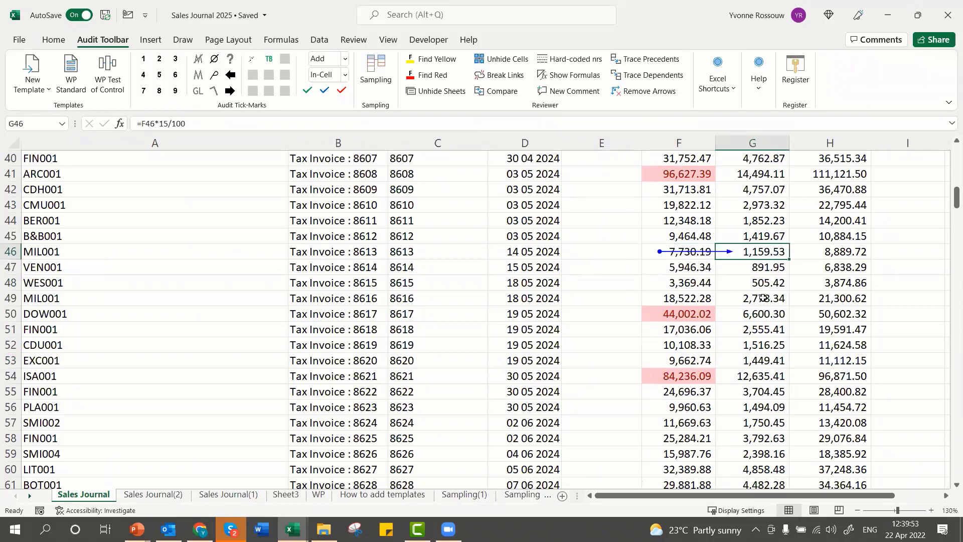
click(650, 91)
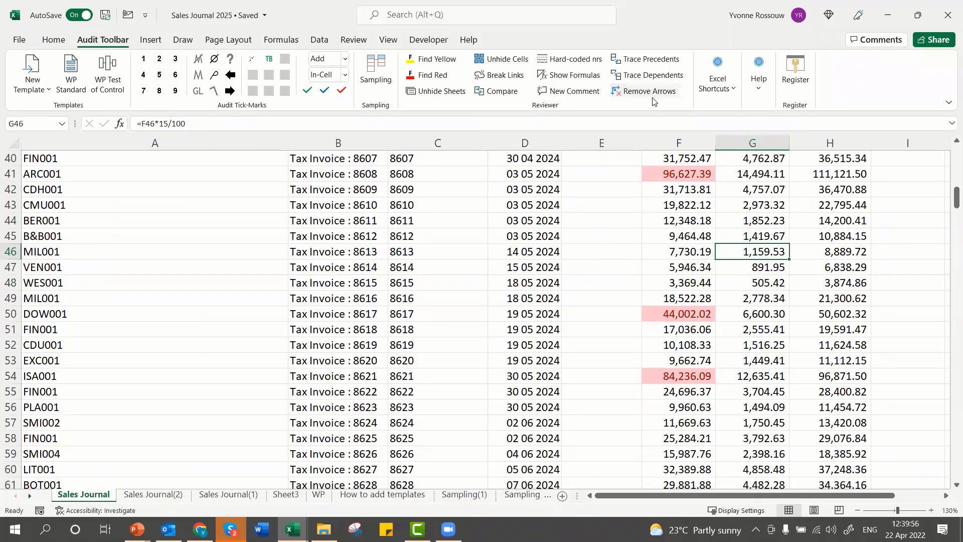
Step: Examine the commands offered under Excel Shortcuts on the Audit Toolbar
click(724, 92)
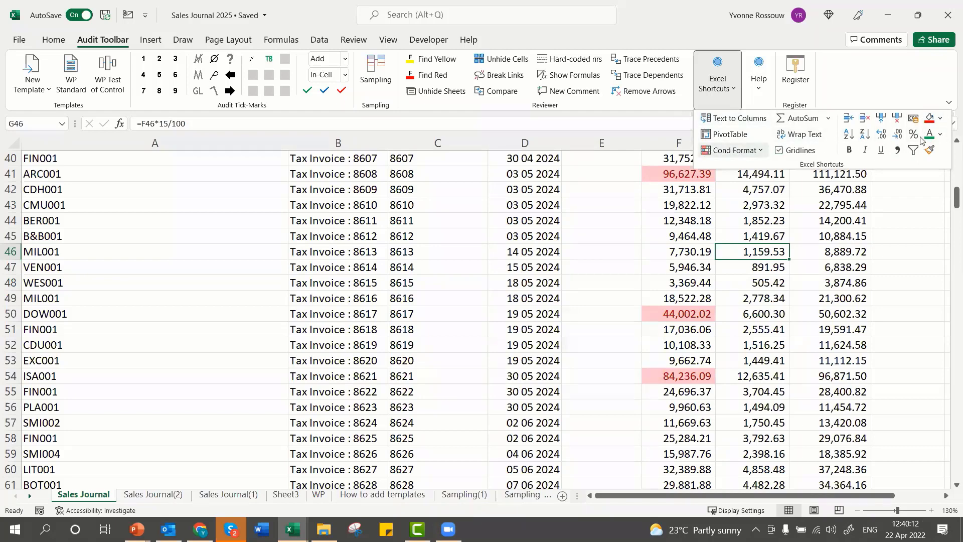
click(668, 261)
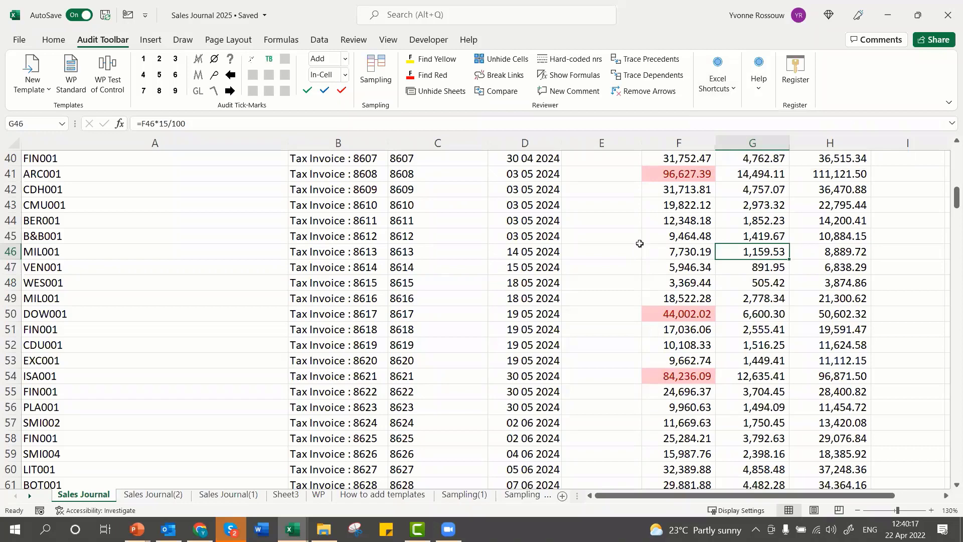
click(712, 99)
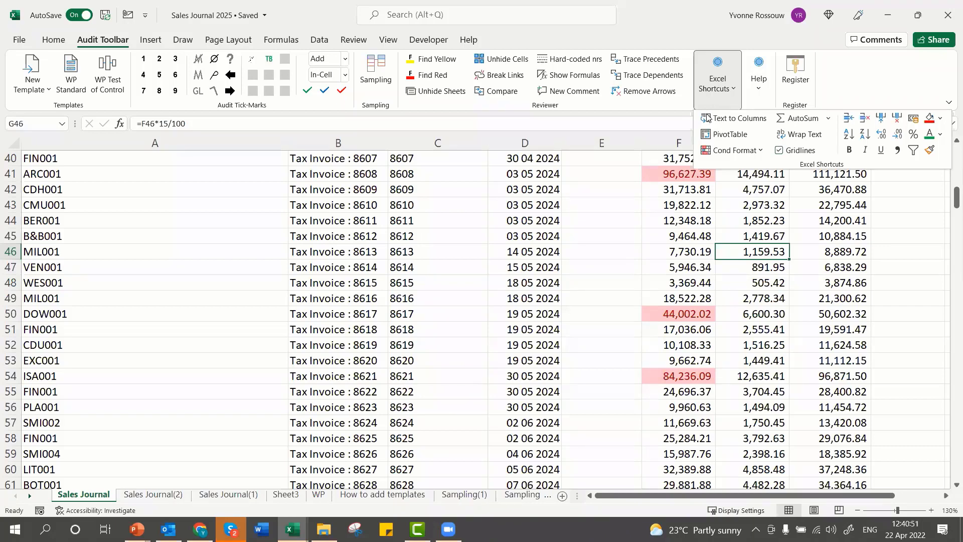
Step: Open the Audit Toolbar's ISAs help resource, browse the IAASB standards page in Chrome and return to Excel
click(760, 91)
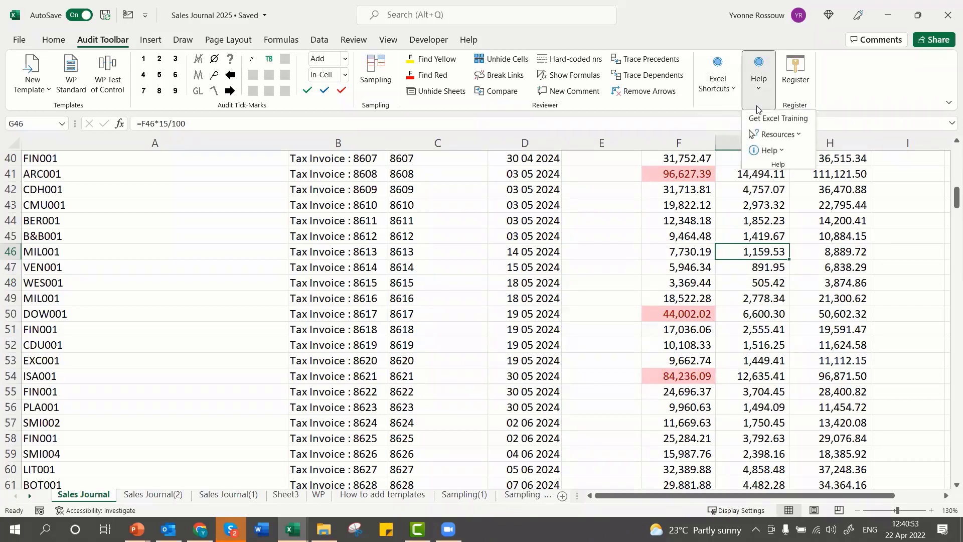
click(784, 135)
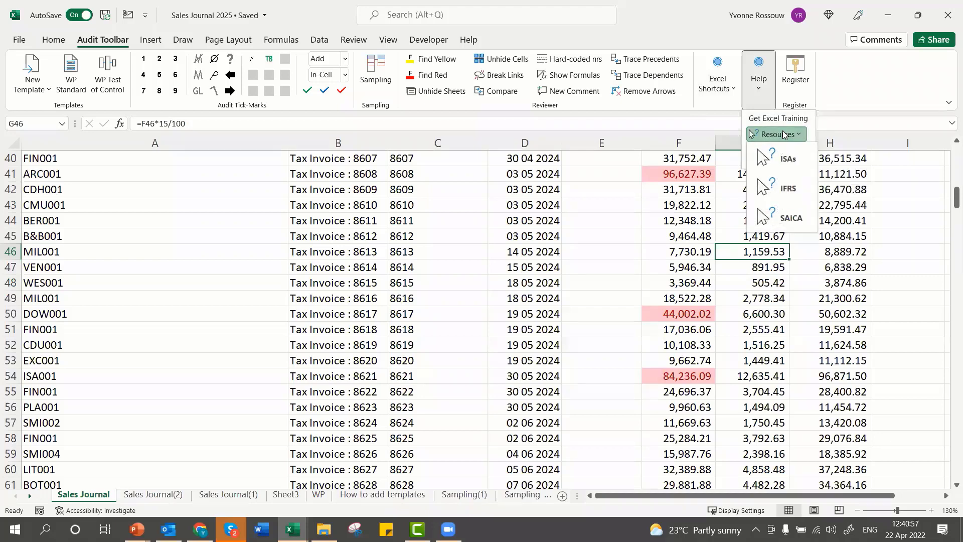
click(789, 159)
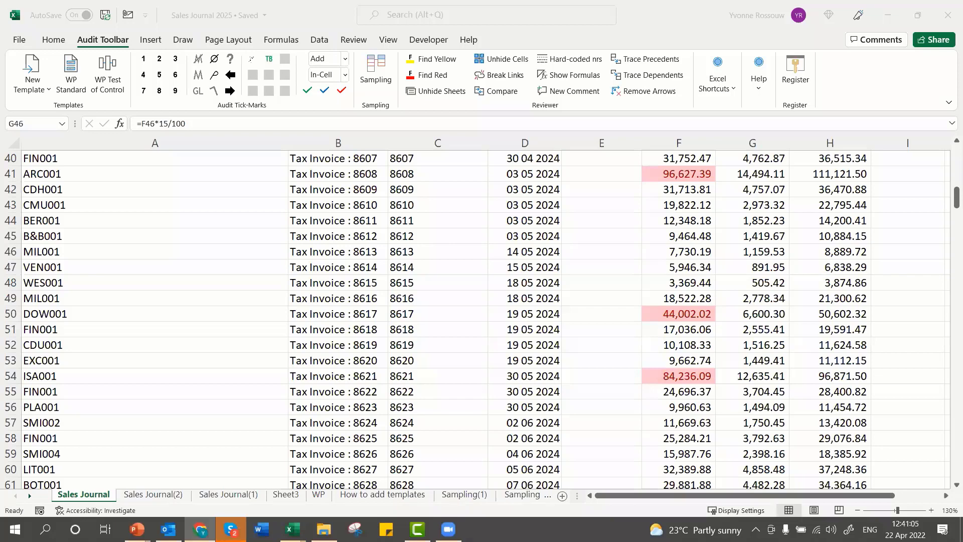
click(589, 130)
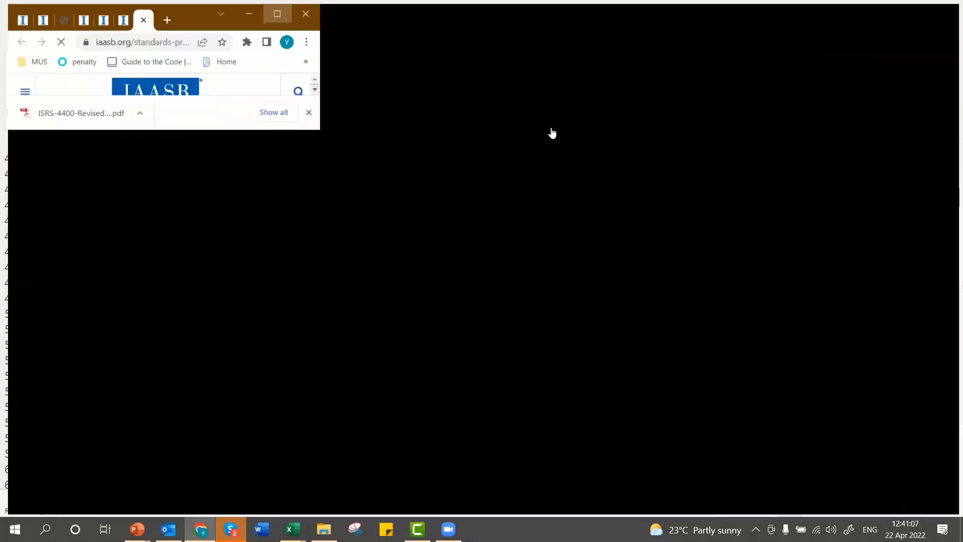
scroll(420, 342, down, 1)
scroll(420, 342, down, 6)
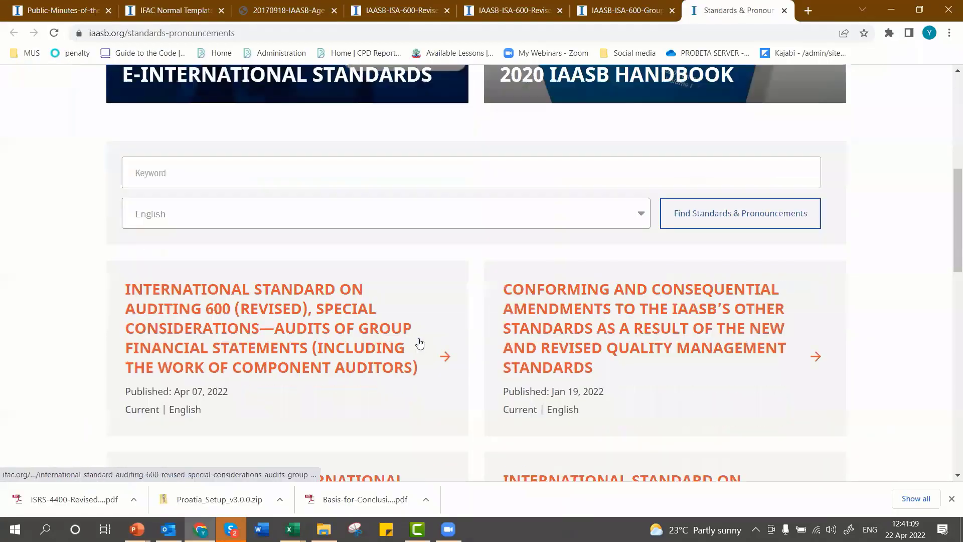
click(292, 529)
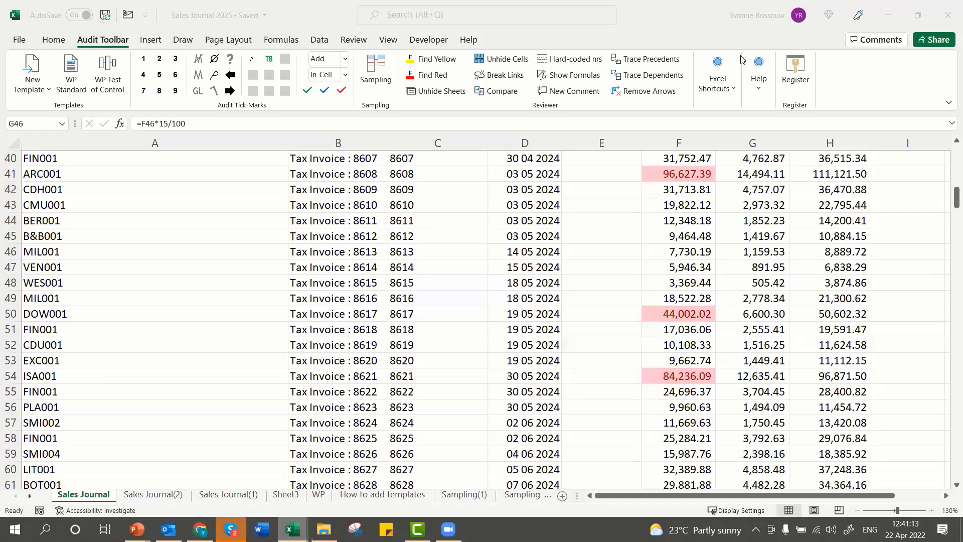
Step: Open the IFRS help resource, browse the IFRS home page in Chrome and return to the Sales Journal 2025 workbook in Excel
click(758, 90)
mouse_move(786, 130)
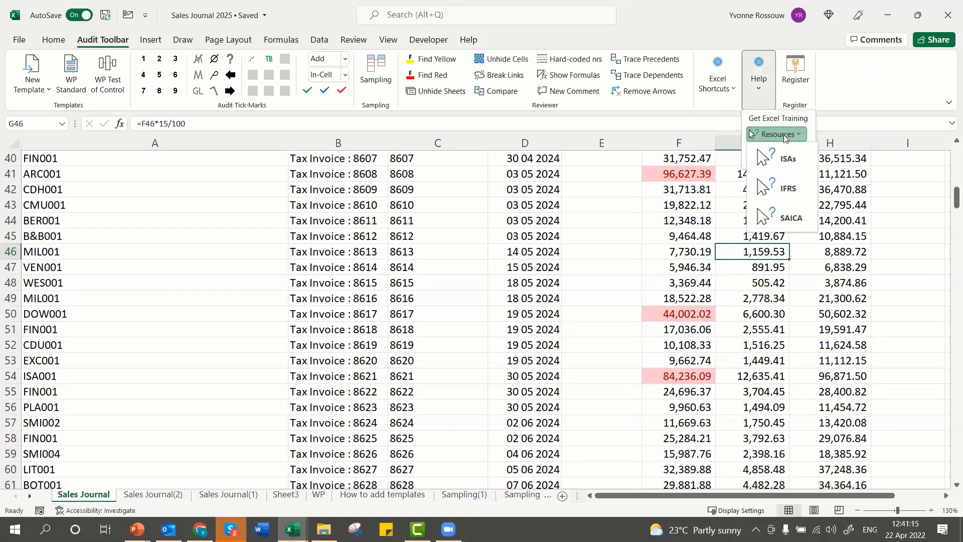
click(790, 191)
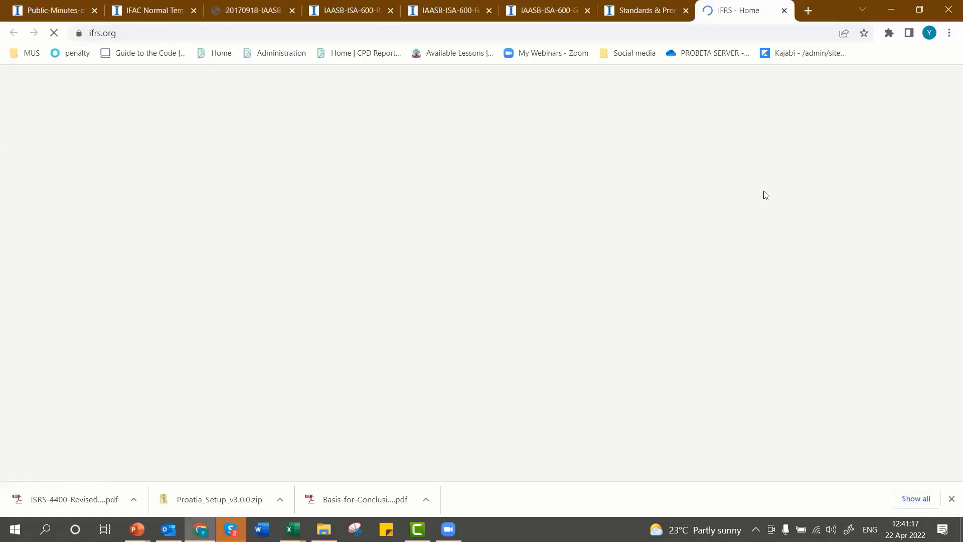
scroll(366, 245, down, 10)
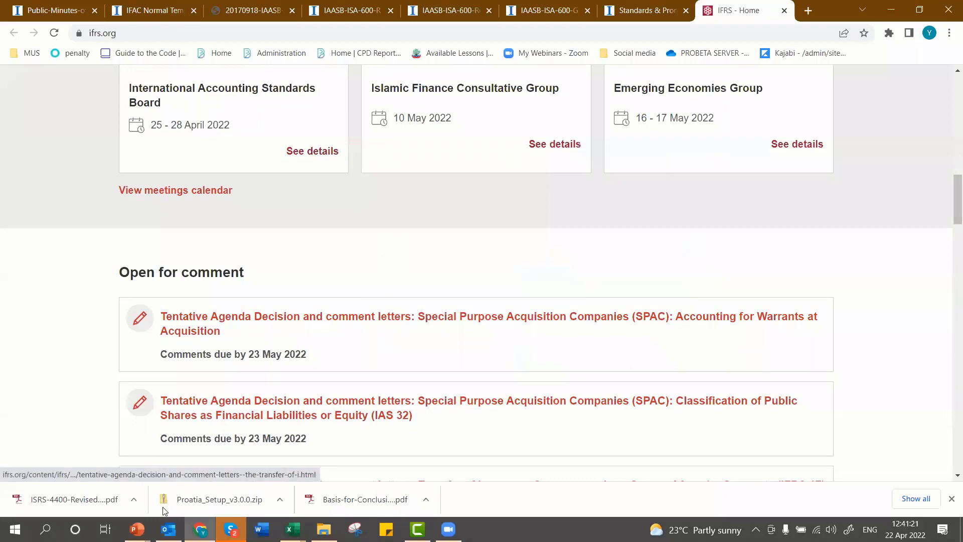
click(293, 529)
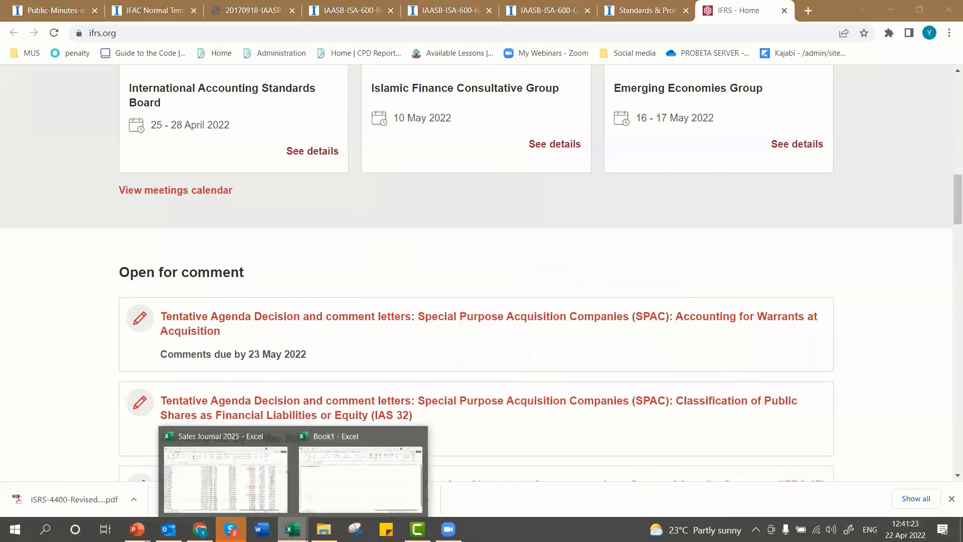
click(266, 469)
Step: Open the SAICA help resource to view its home page in Chrome and return to the Sales Journal 2025 workbook in Excel
click(759, 90)
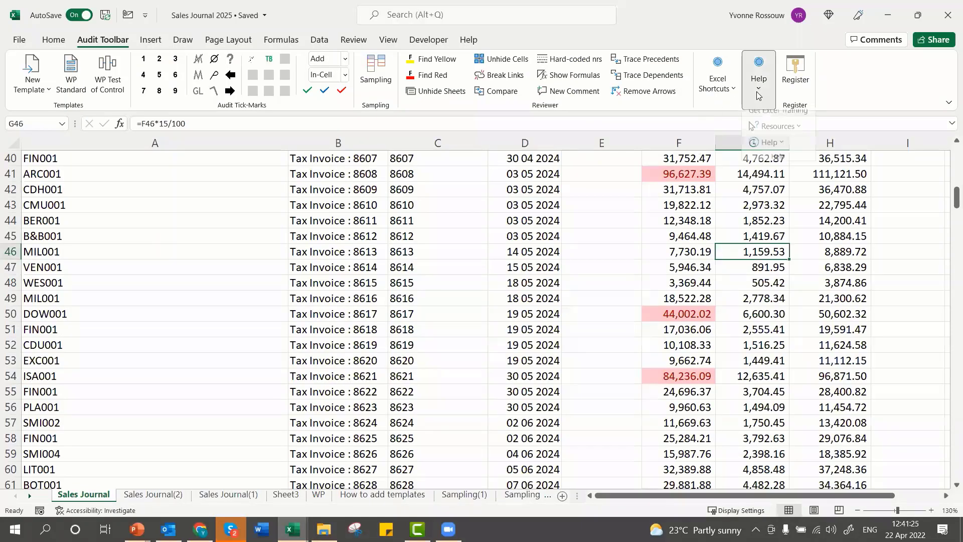
click(779, 136)
click(792, 223)
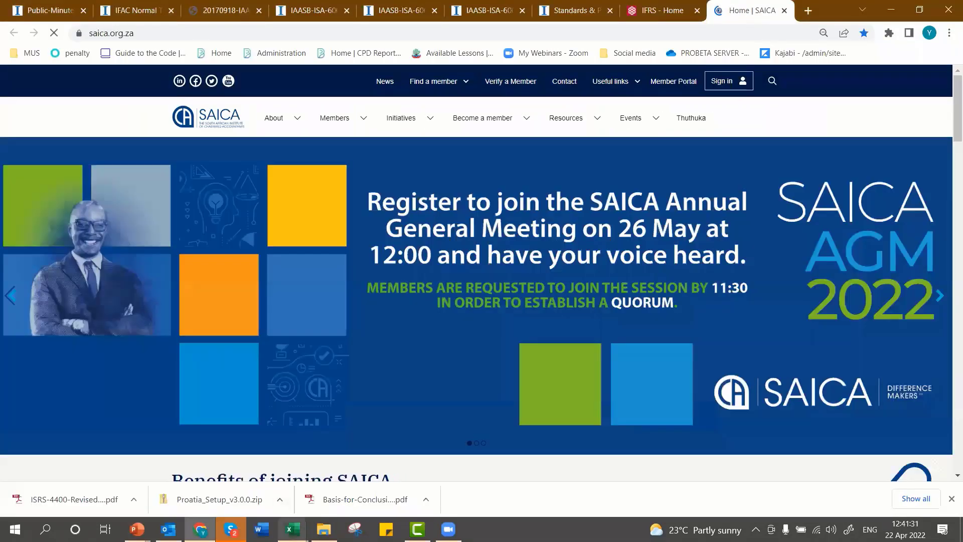
mouse_move(293, 529)
click(279, 472)
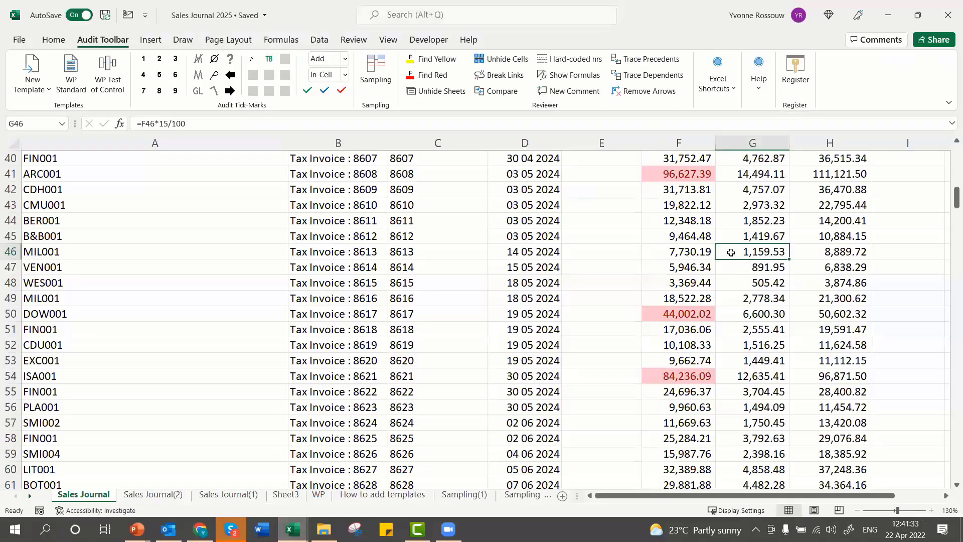
Step: Examine the Audit Toolbar's Help options for guidance, FAQ and support, along with its ISAs, IFRS and SAICA resources
click(768, 88)
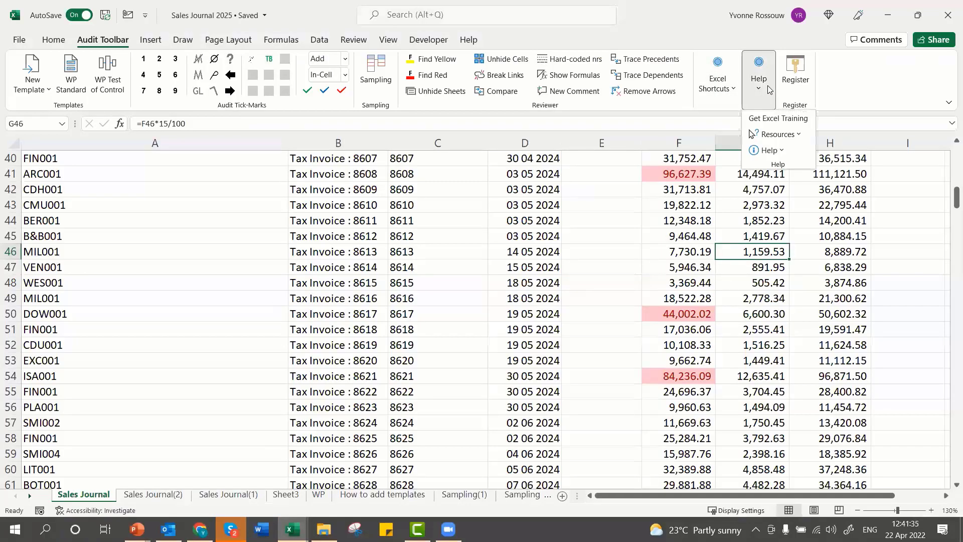
click(780, 151)
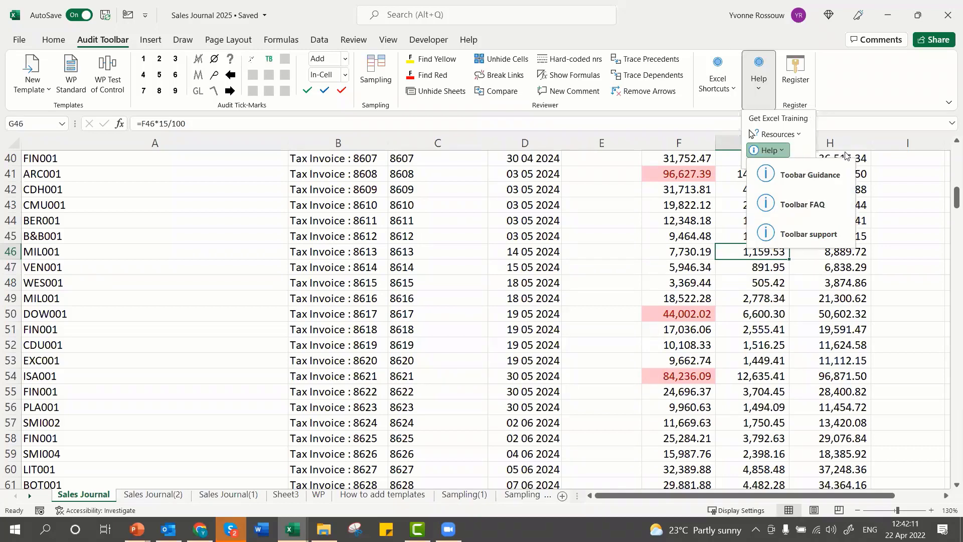
mouse_move(773, 135)
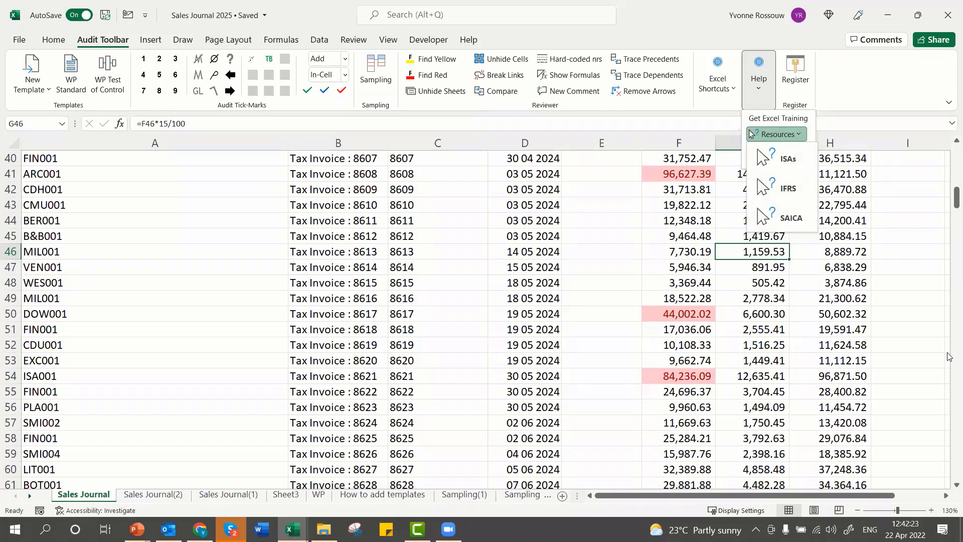
click(787, 183)
Step: Return to the start of the Sales Journal sheet and select the Customer header in cell A1
scroll(463, 301, down, 4)
scroll(463, 301, down, 3)
scroll(463, 300, up, 20)
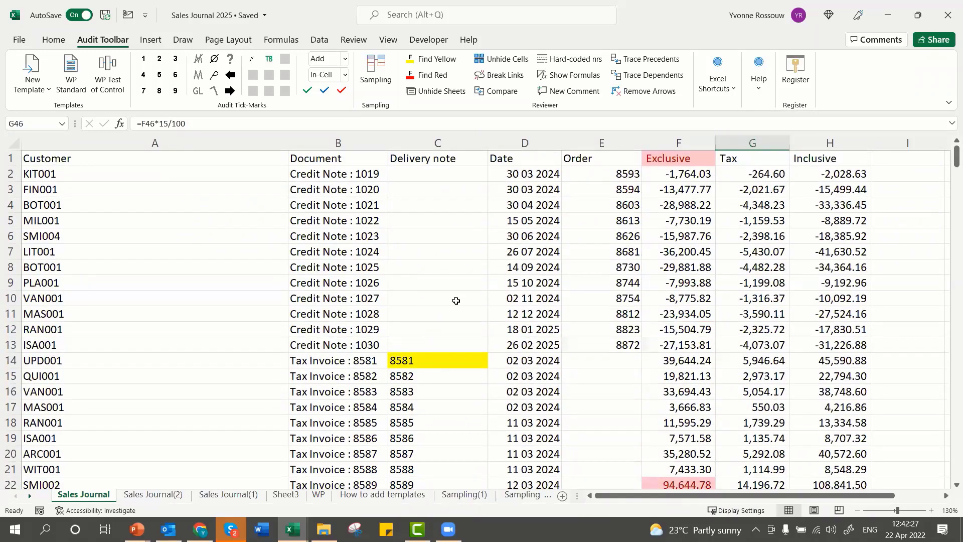
click(186, 160)
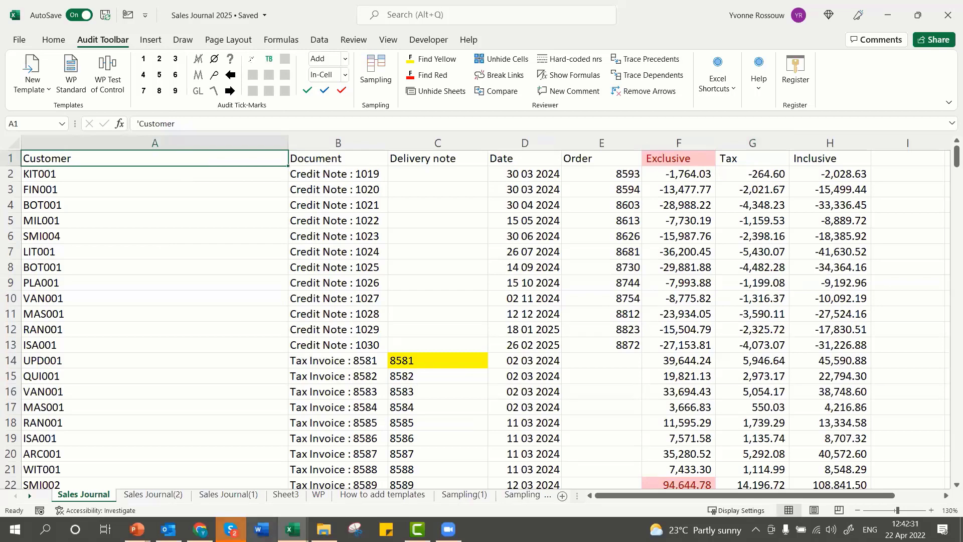
Step: Switch to Chrome, open the bookmarked ProBeta Training home page in a new tab and look over its options
click(201, 529)
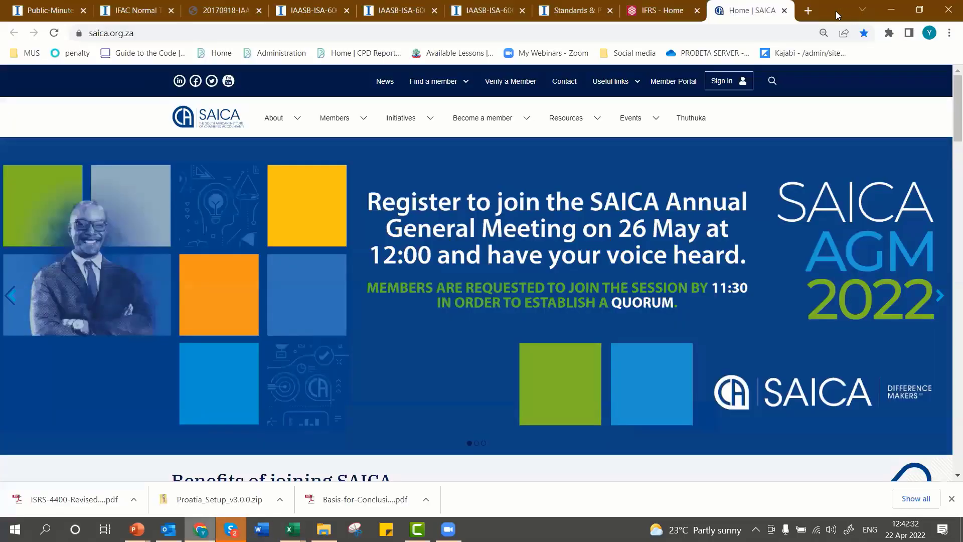
click(808, 10)
click(222, 58)
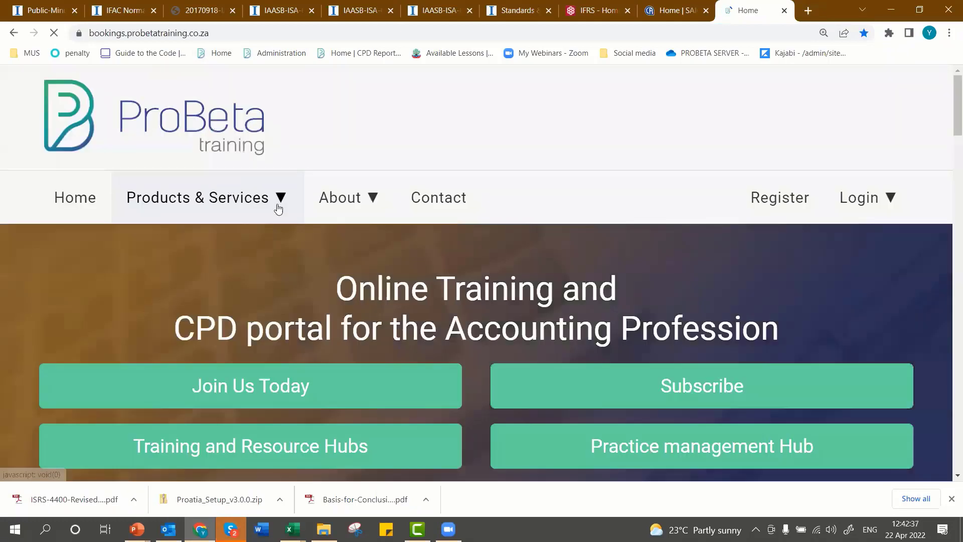
scroll(443, 277, down, 1)
scroll(444, 276, up, 1)
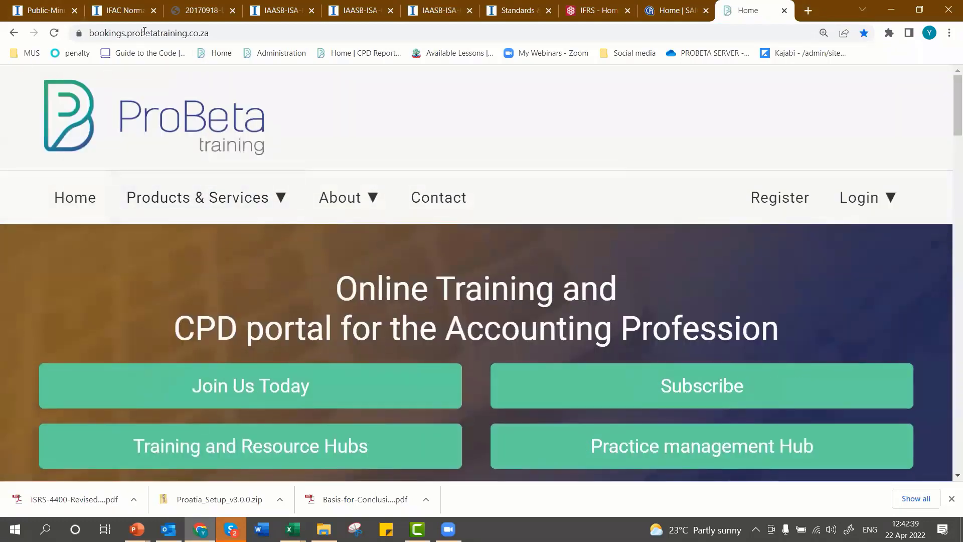
scroll(368, 153, down, 3)
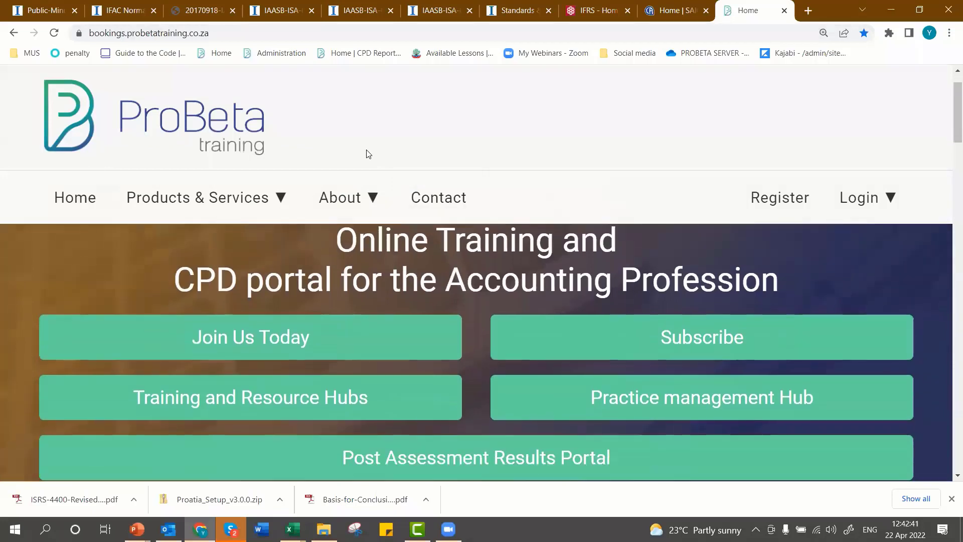
scroll(369, 154, up, 1)
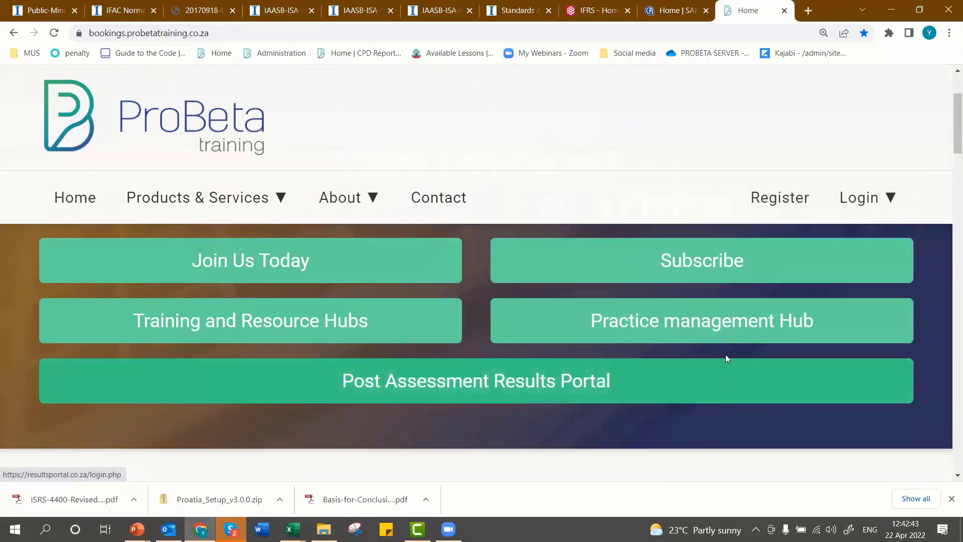
Step: Open the Practice management Hub from the ProBeta home page and find the Audit Toolbar section on it
click(690, 322)
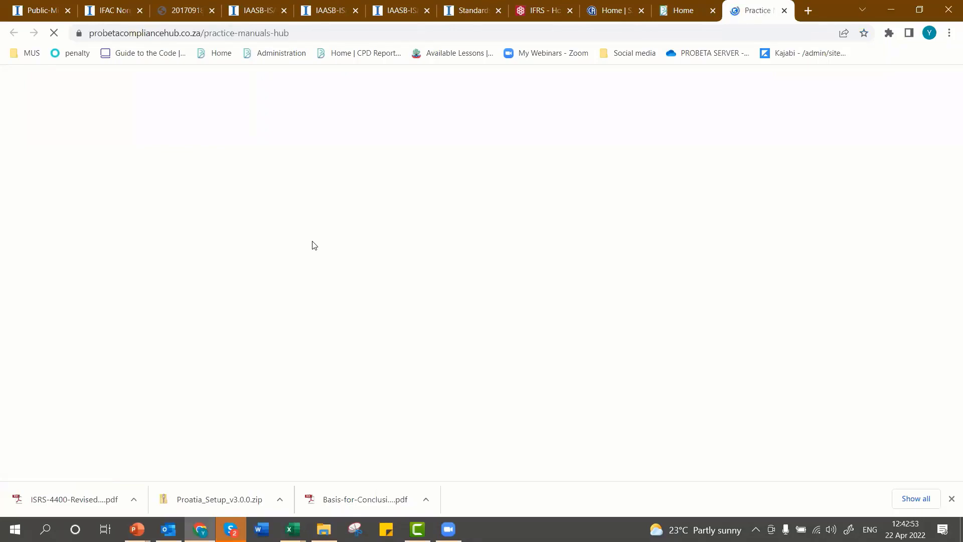
scroll(312, 246, down, 8)
scroll(307, 260, down, 15)
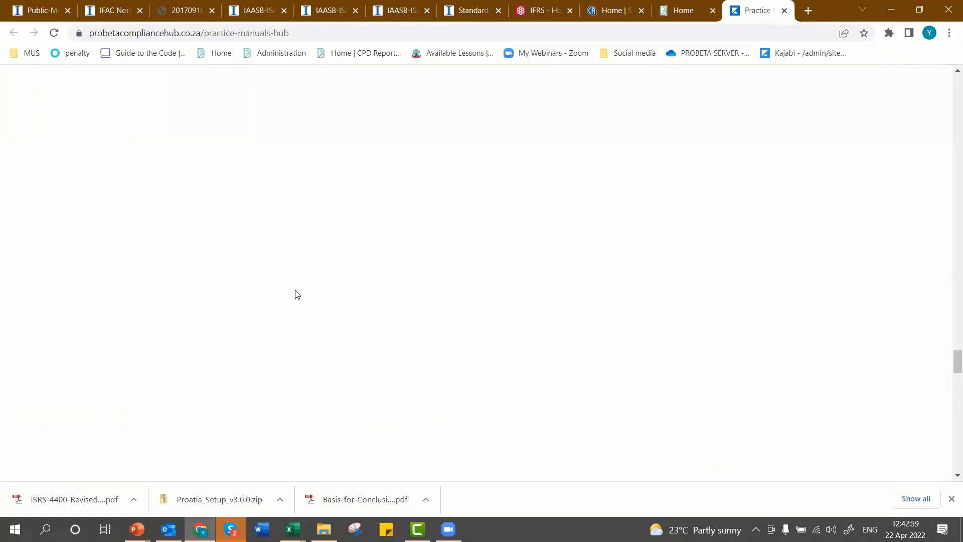
scroll(296, 290, down, 10)
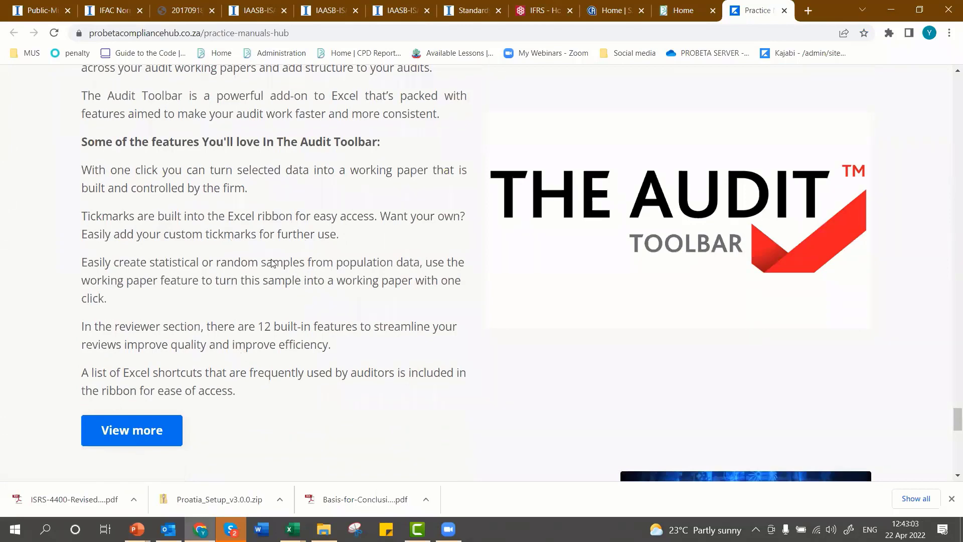
scroll(264, 346, up, 7)
scroll(253, 341, down, 3)
scroll(253, 341, down, 10)
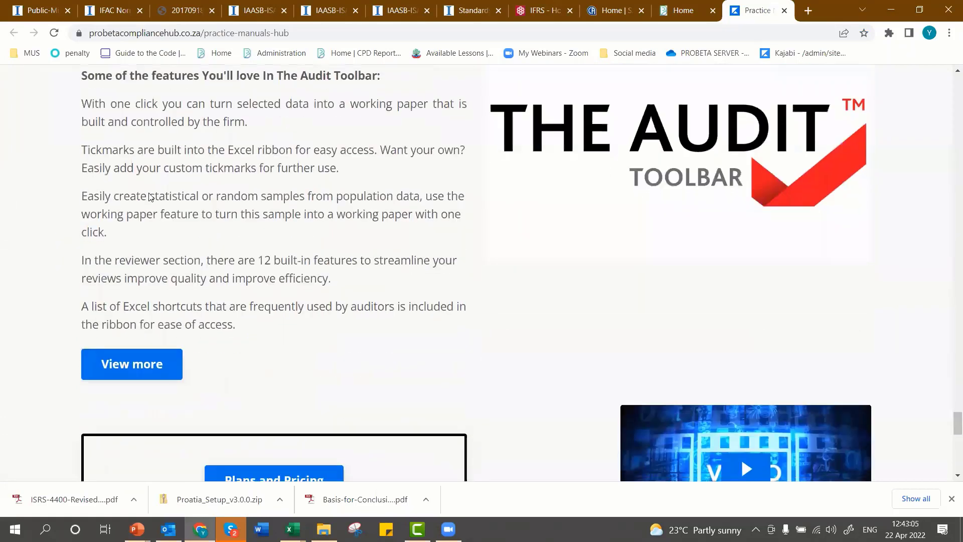
Step: Follow the Audit Toolbar section's View more link to the audittoolbar.co.za home page
click(144, 183)
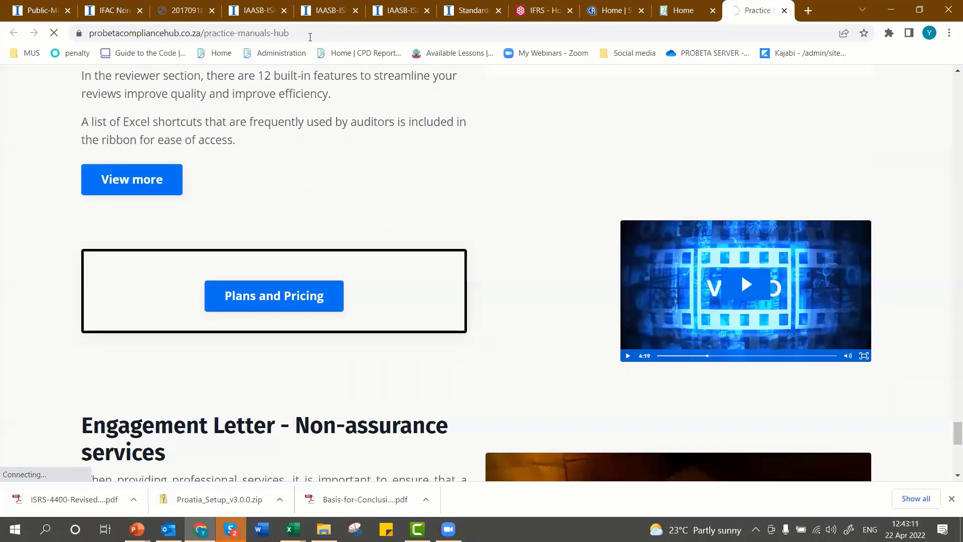
scroll(296, 119, up, 1)
scroll(296, 119, up, 5)
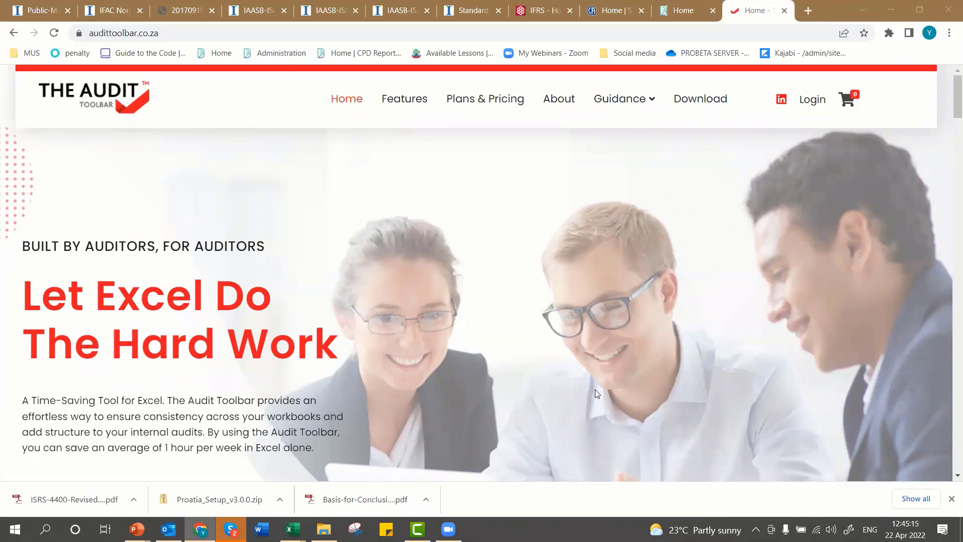
Step: Open the Audit Toolbar site's Plans & Pricing page and review the monthly, annual and lifetime plans
click(483, 103)
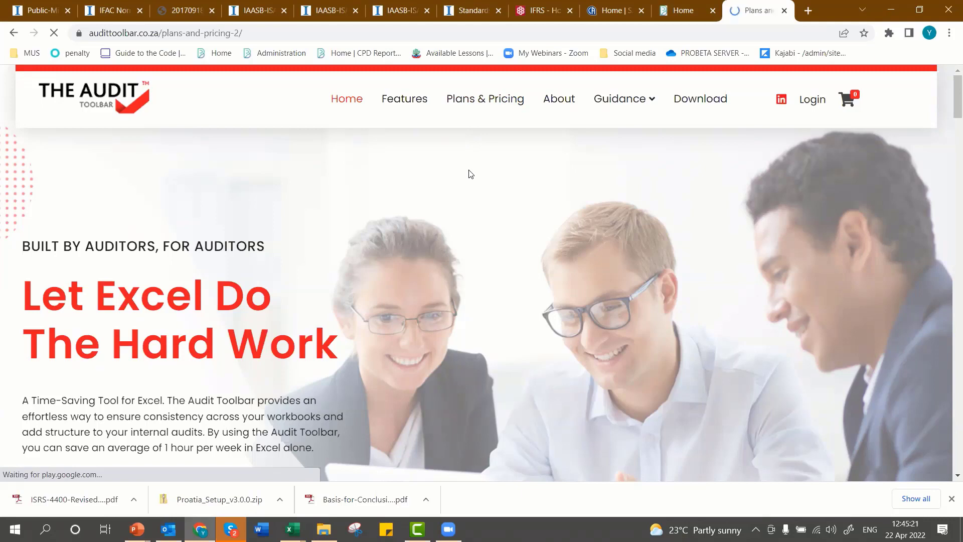
scroll(427, 215, down, 3)
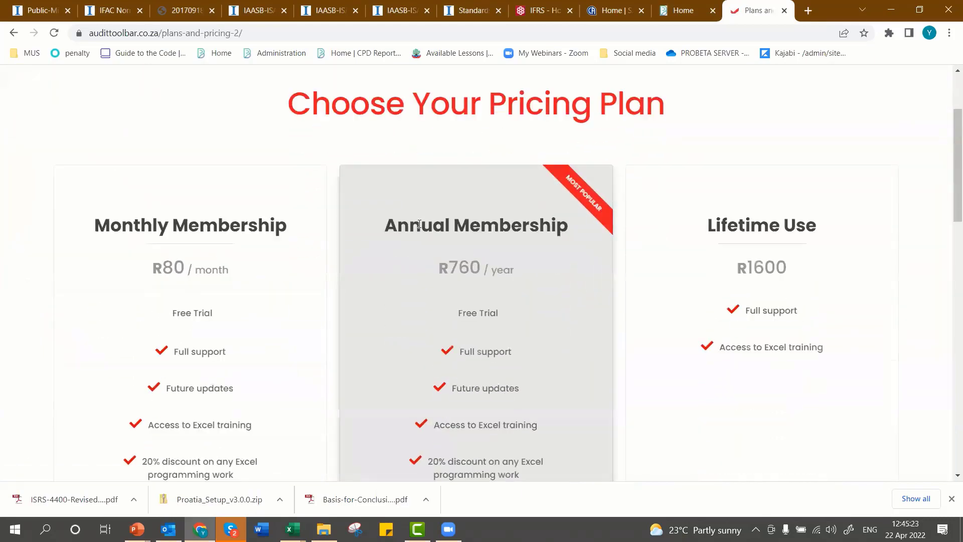
scroll(420, 224, down, 2)
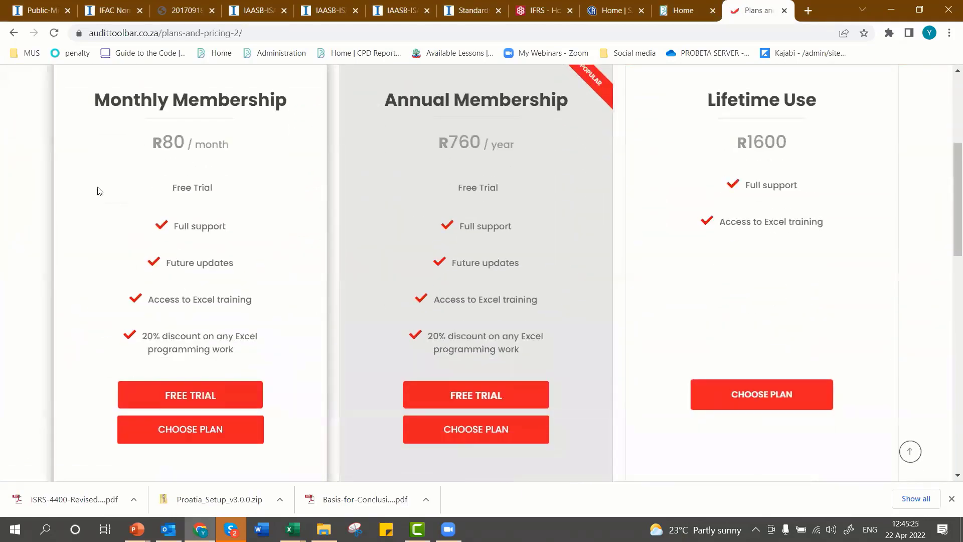